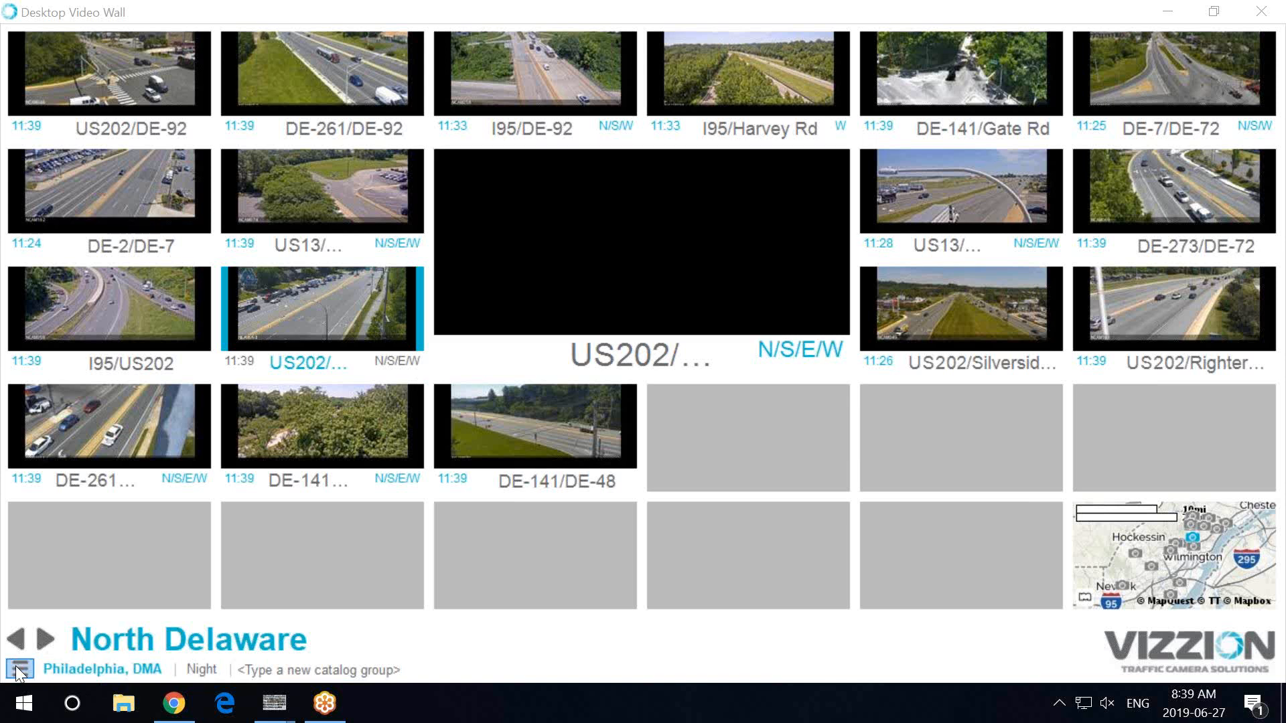
Step: Open the license key entry dialog to view it and close it without entering a key
click(18, 670)
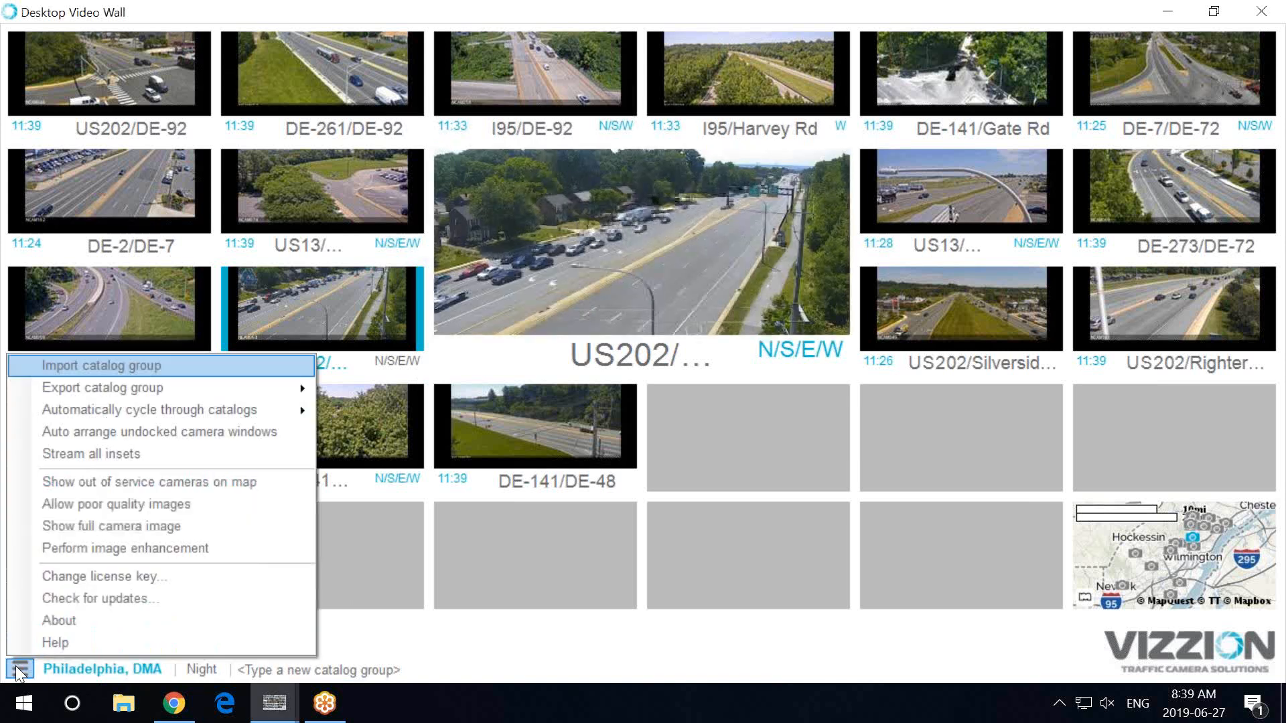
click(195, 579)
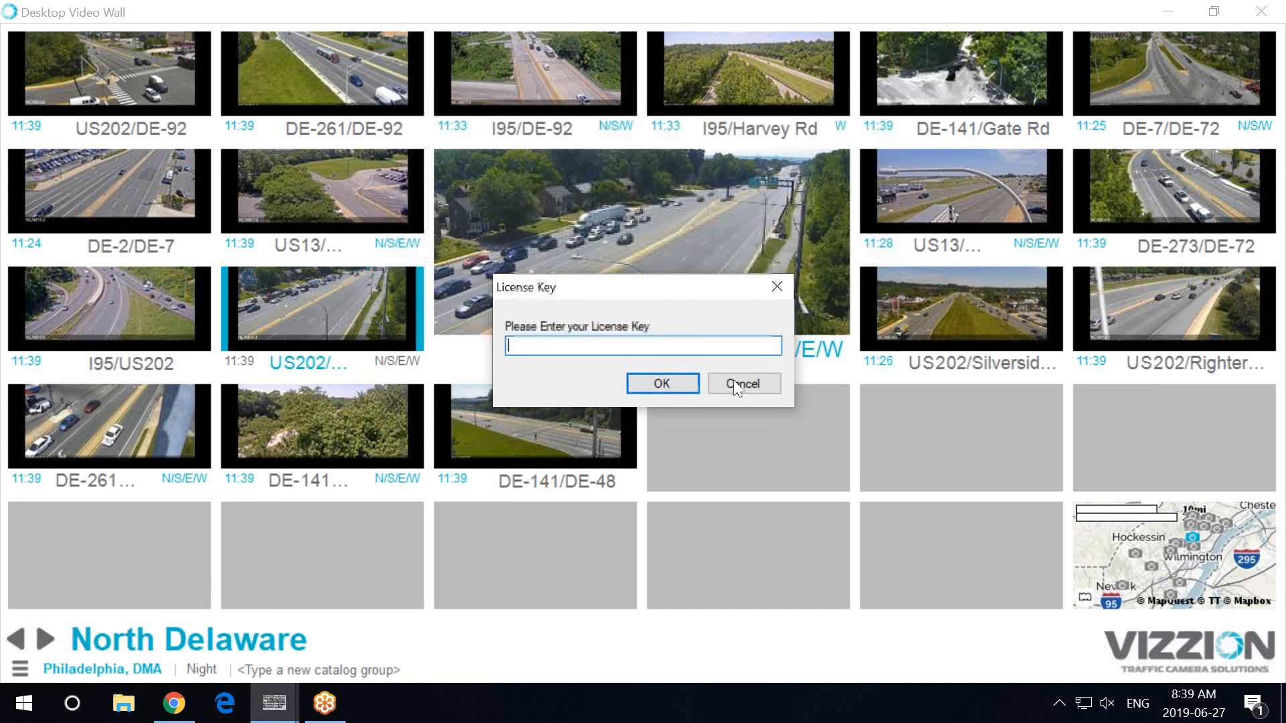
click(779, 295)
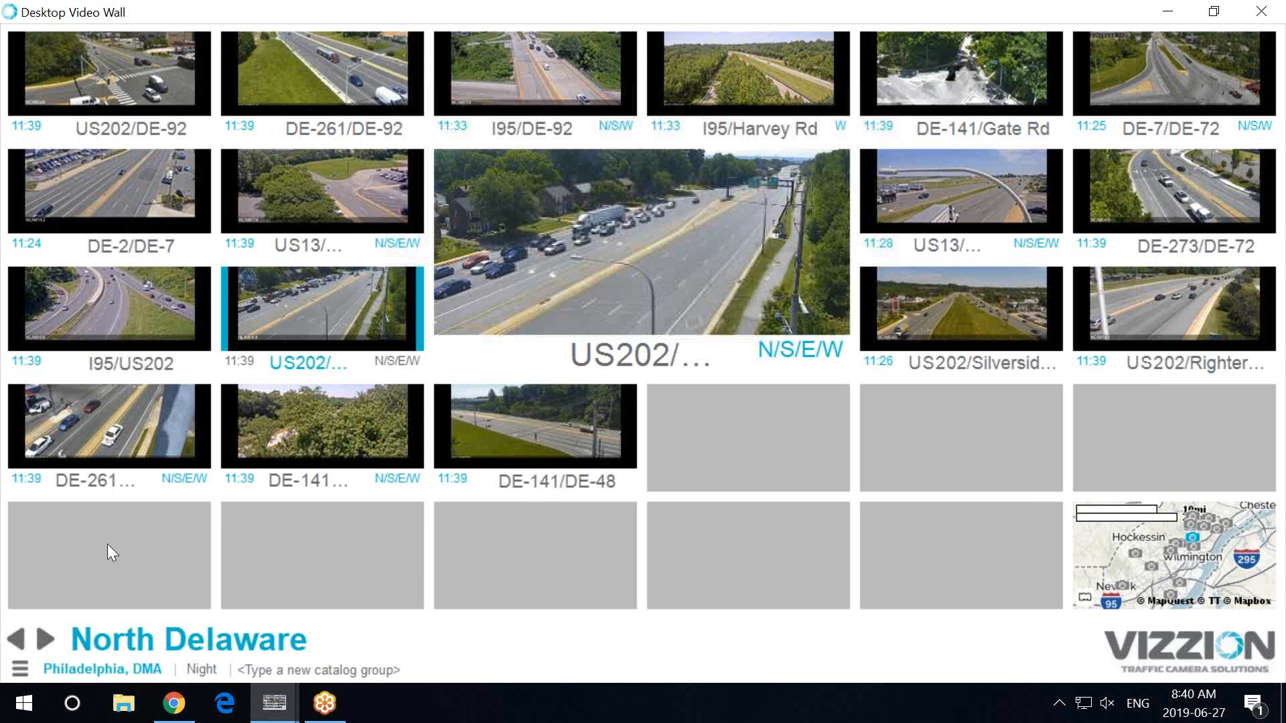
Step: Check for updates to the video wall software and dismiss the result
click(26, 669)
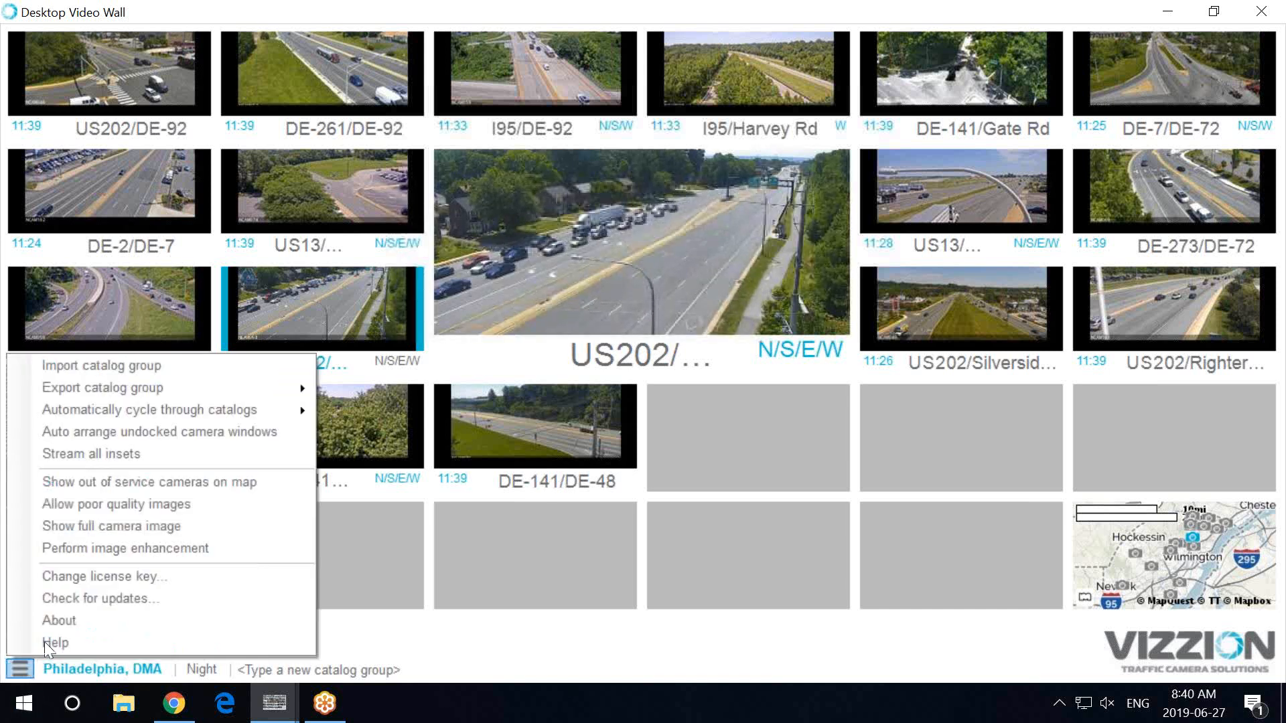
click(186, 602)
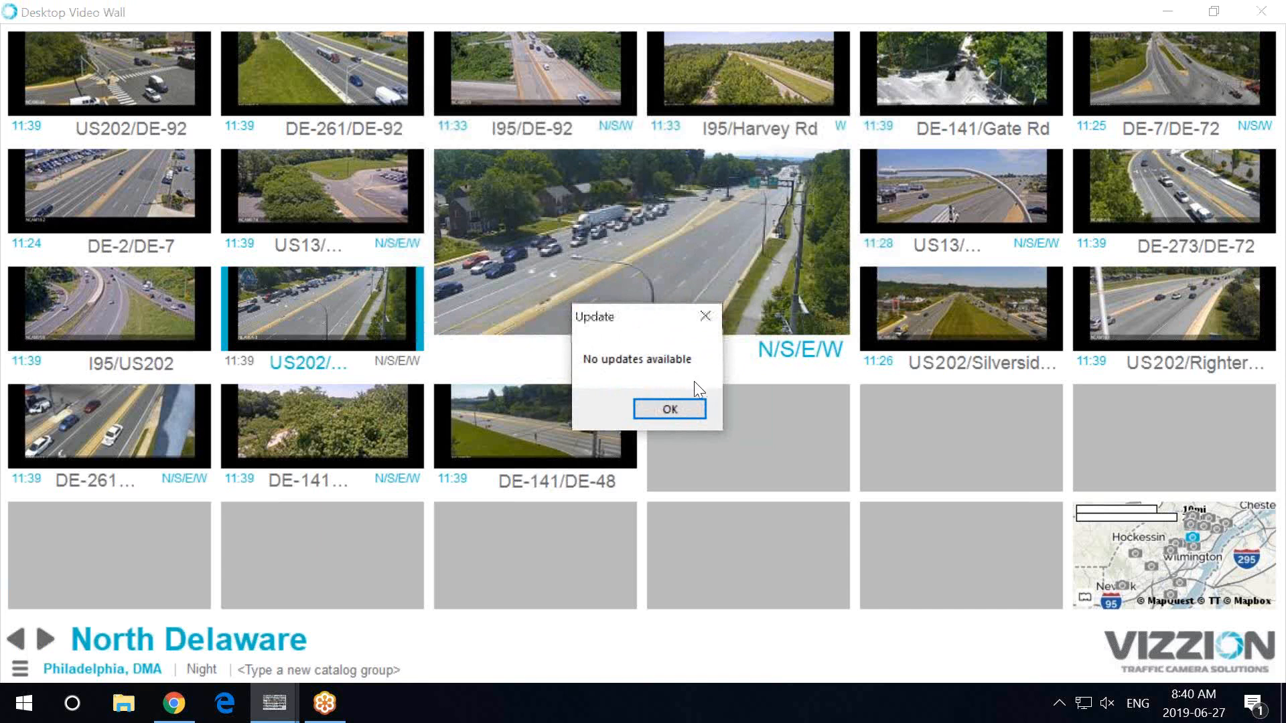
click(669, 409)
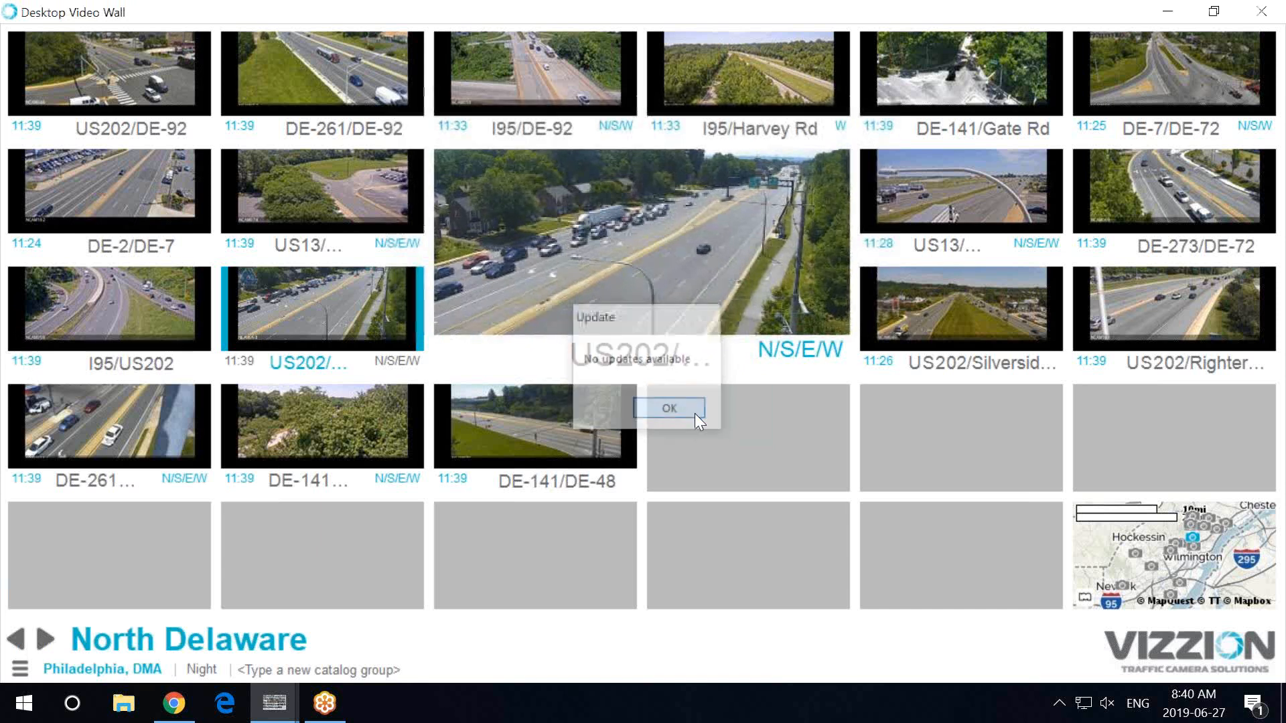
Step: View the About information for the software version and close it
click(22, 669)
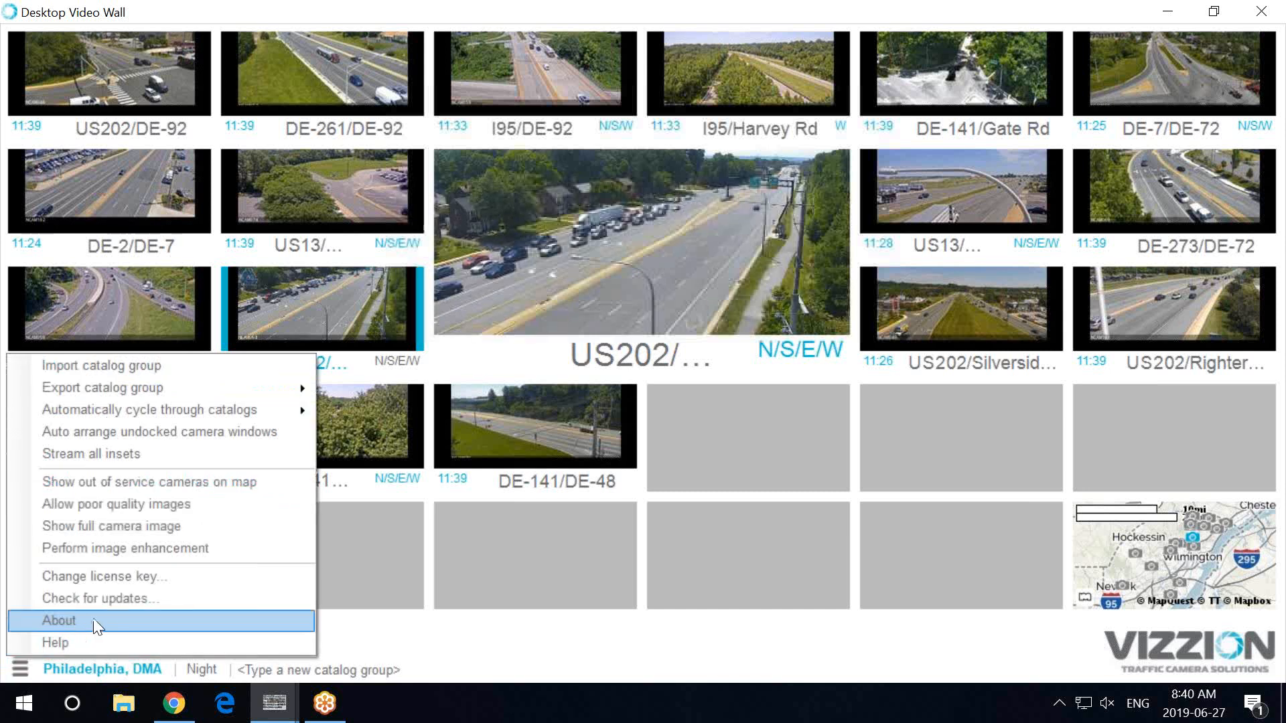
click(111, 623)
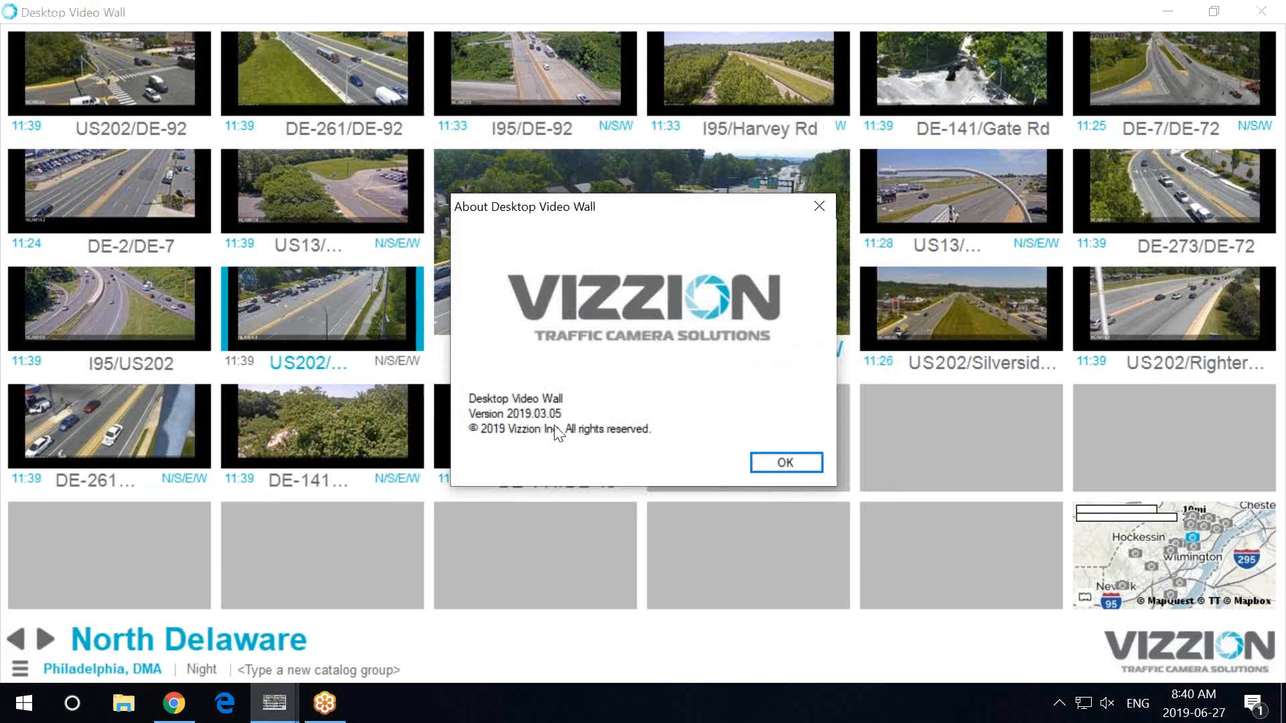
click(803, 467)
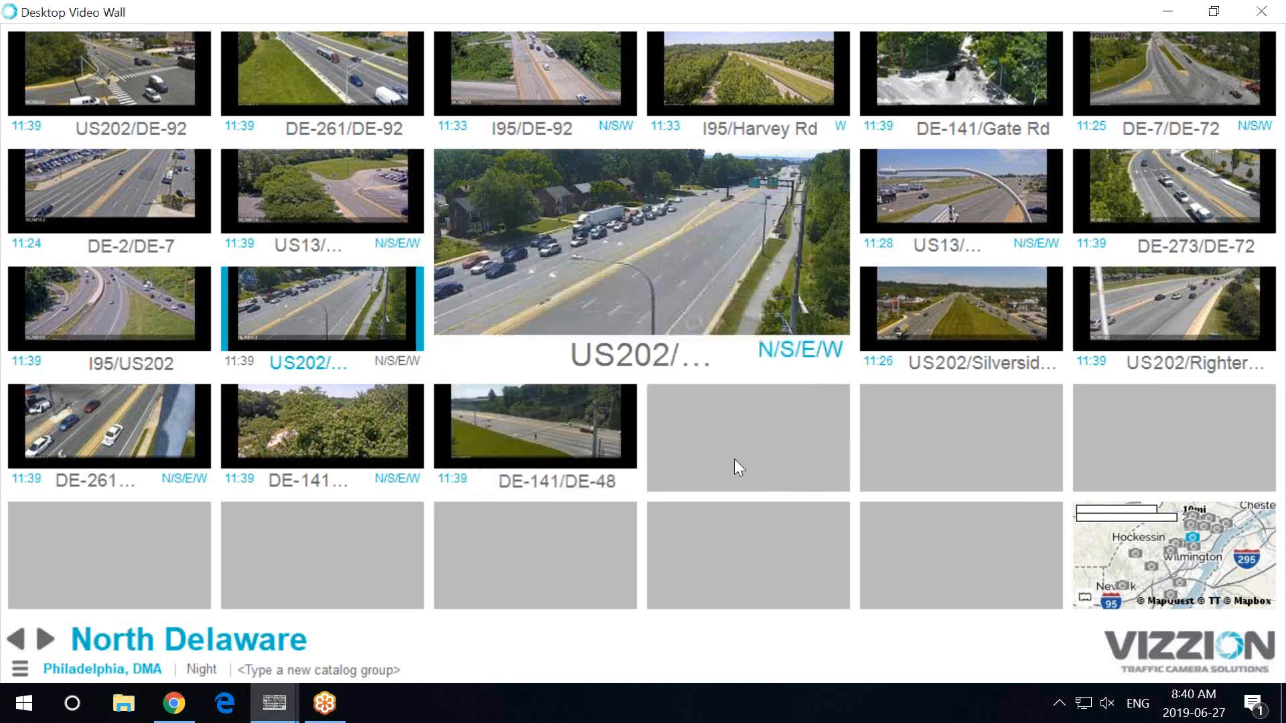
Step: Open the online help, examine the User Interface Overview page of the user guide, and return to the video wall
click(23, 672)
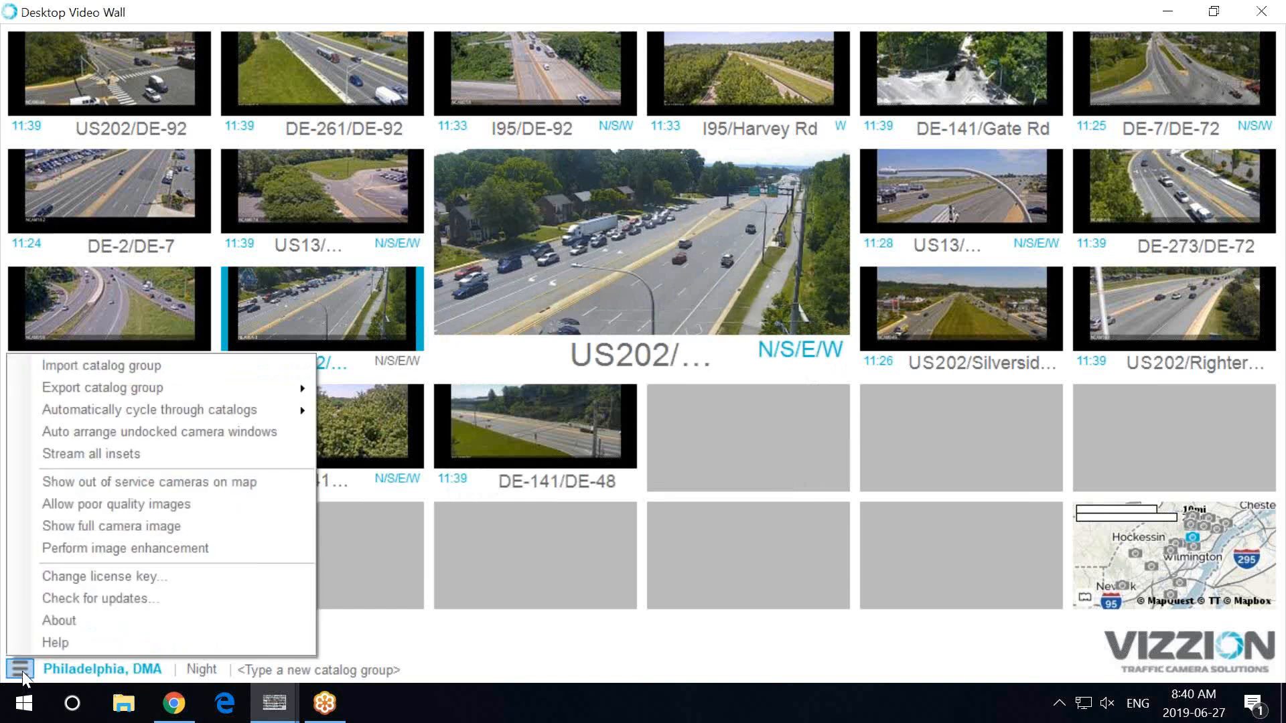
click(98, 643)
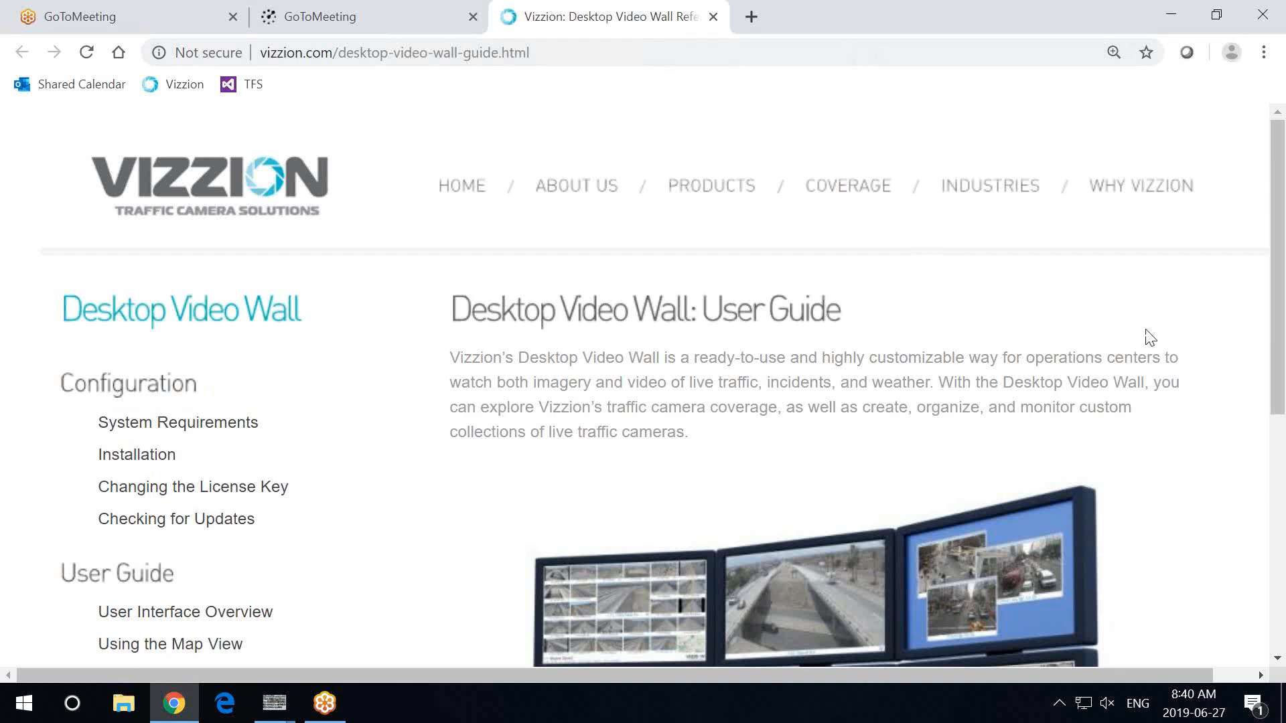
scroll(1147, 336, down, 2)
scroll(1160, 338, down, 2)
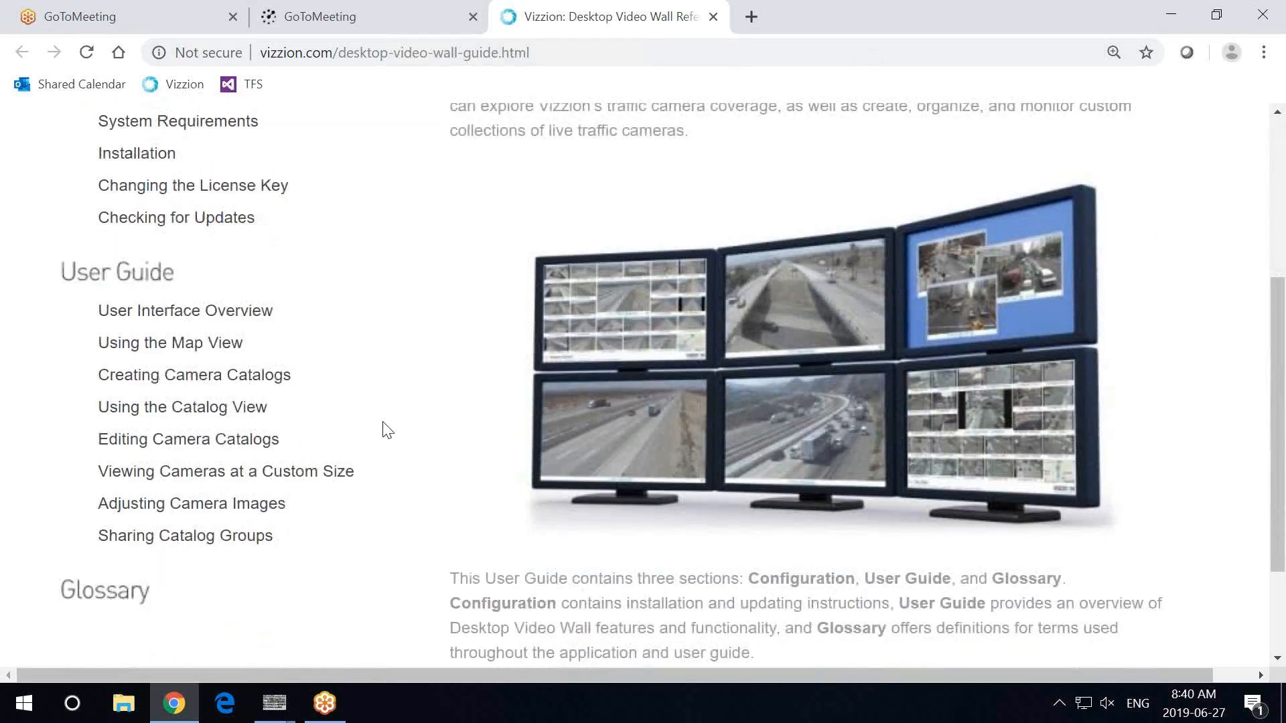
click(230, 317)
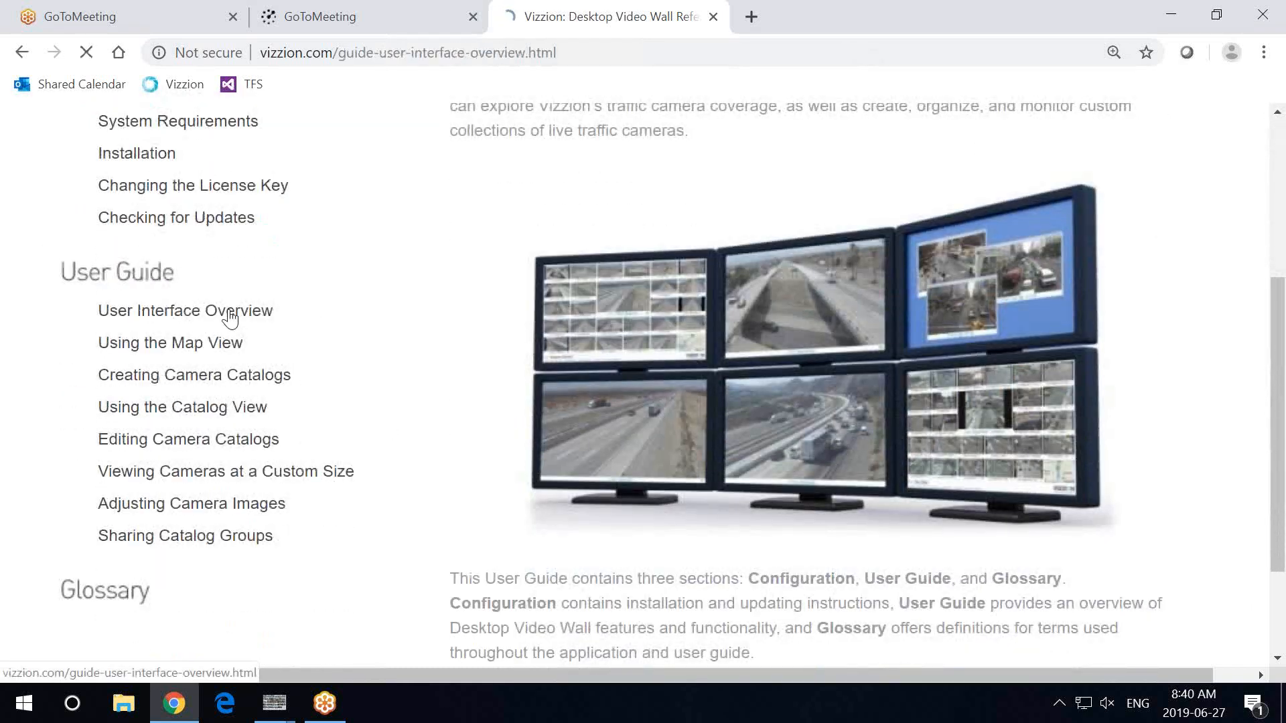
scroll(1029, 391, down, 1)
scroll(1029, 392, down, 12)
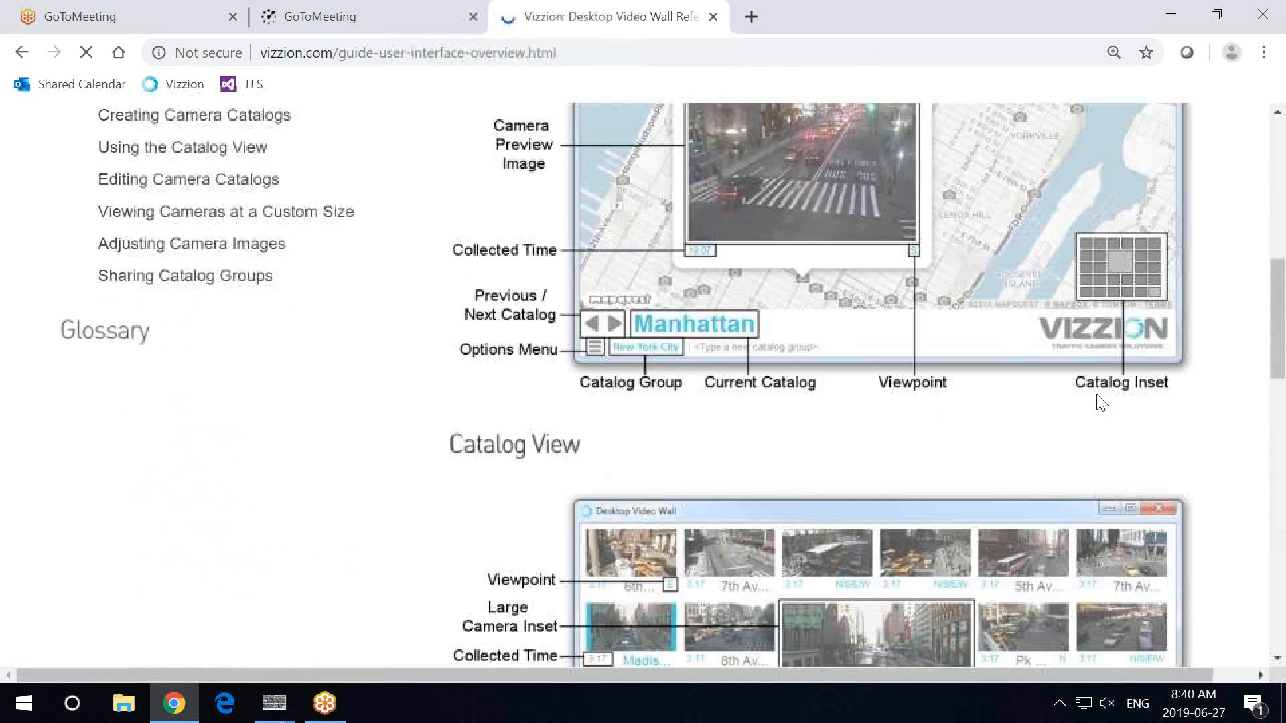
click(1169, 4)
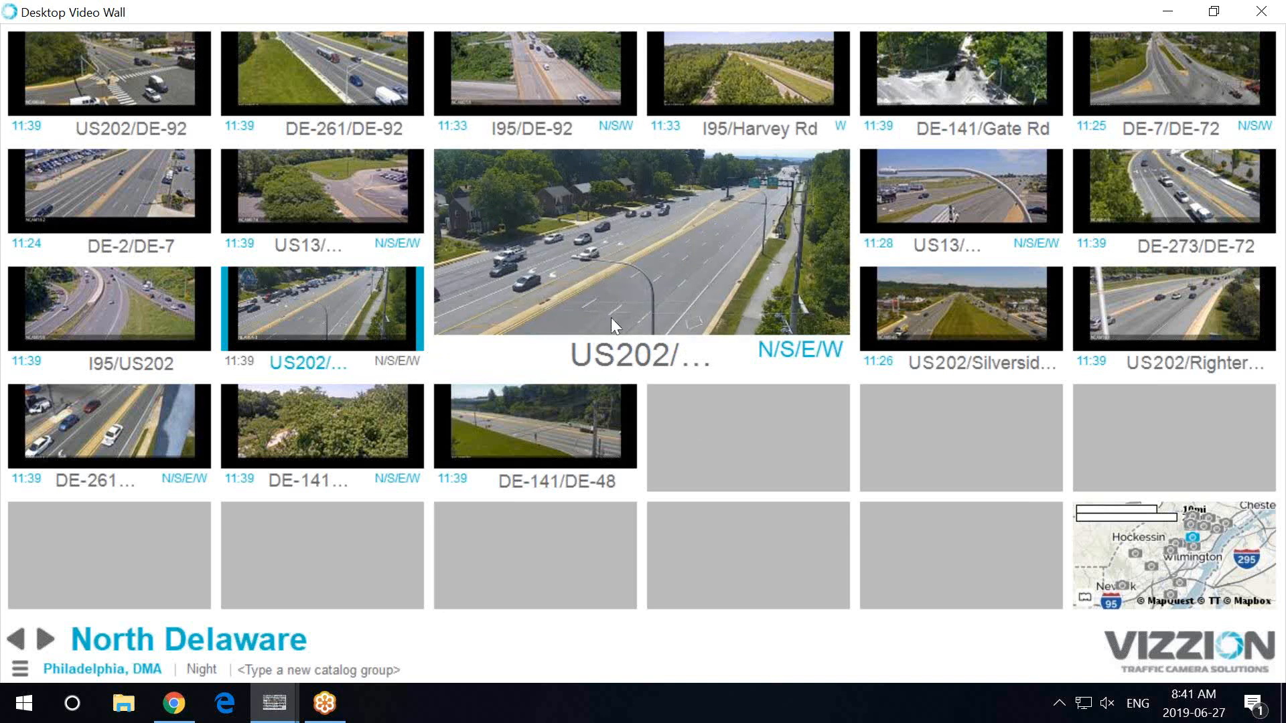
Step: Show the US13 camera next to DE-273/DE-72 in the large camera inset
click(972, 171)
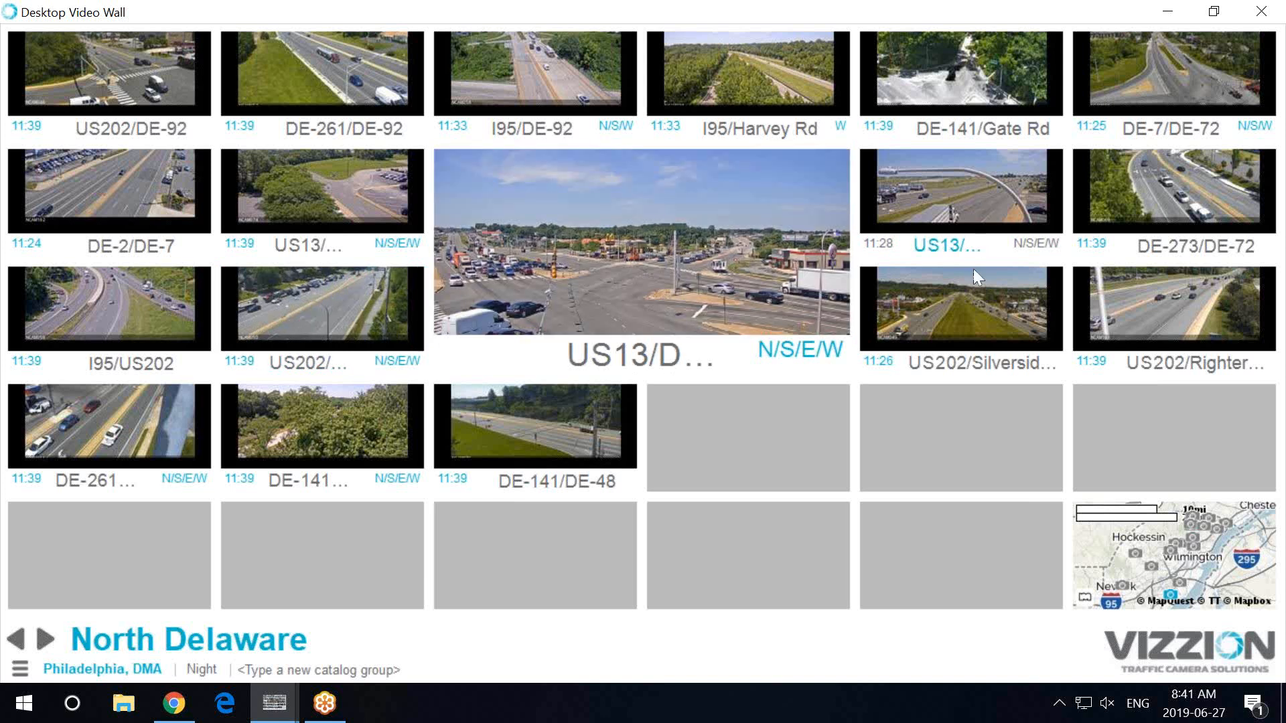
click(945, 541)
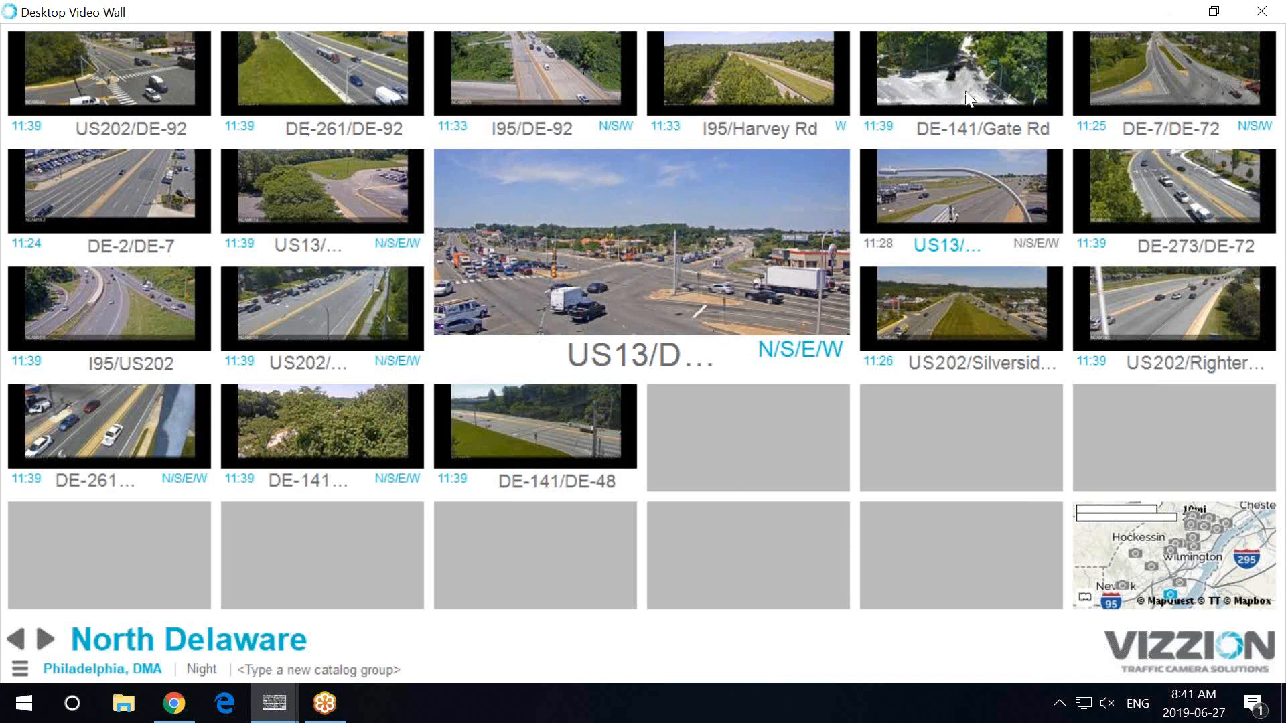
Step: Enable the option to stream all insets, view the live feeds, and disable the option again
click(19, 668)
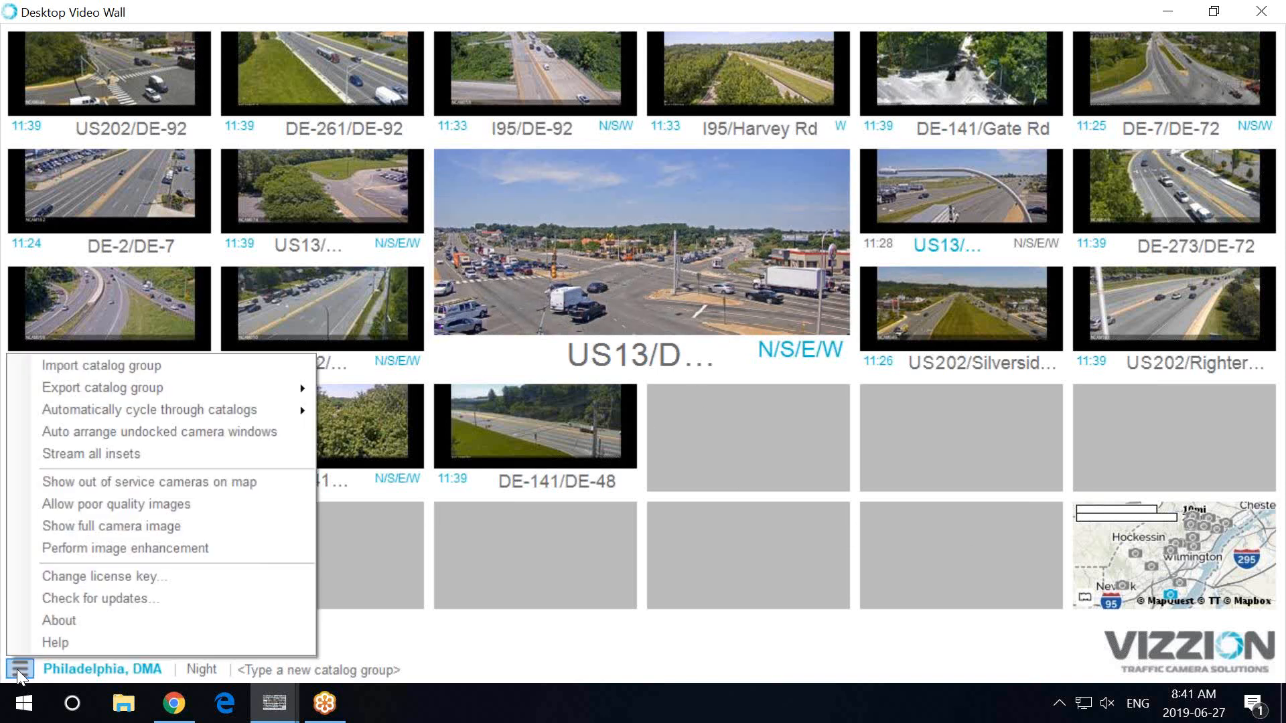
click(170, 453)
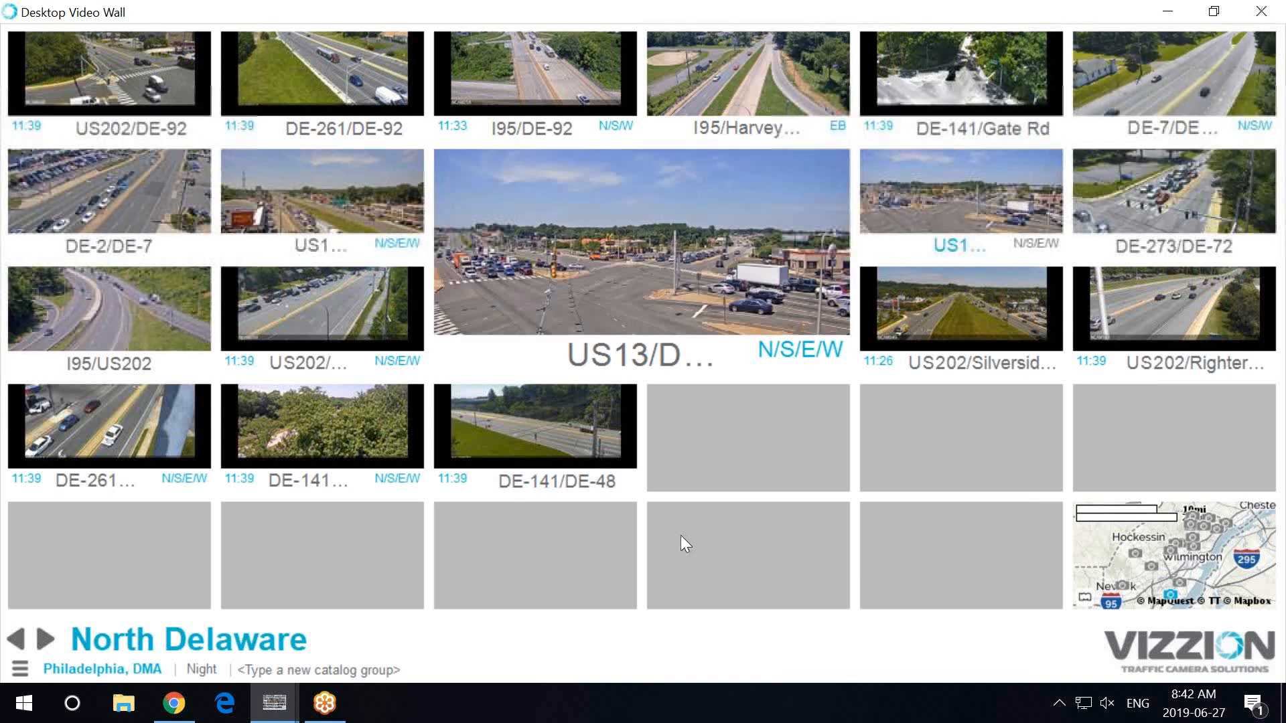
click(20, 669)
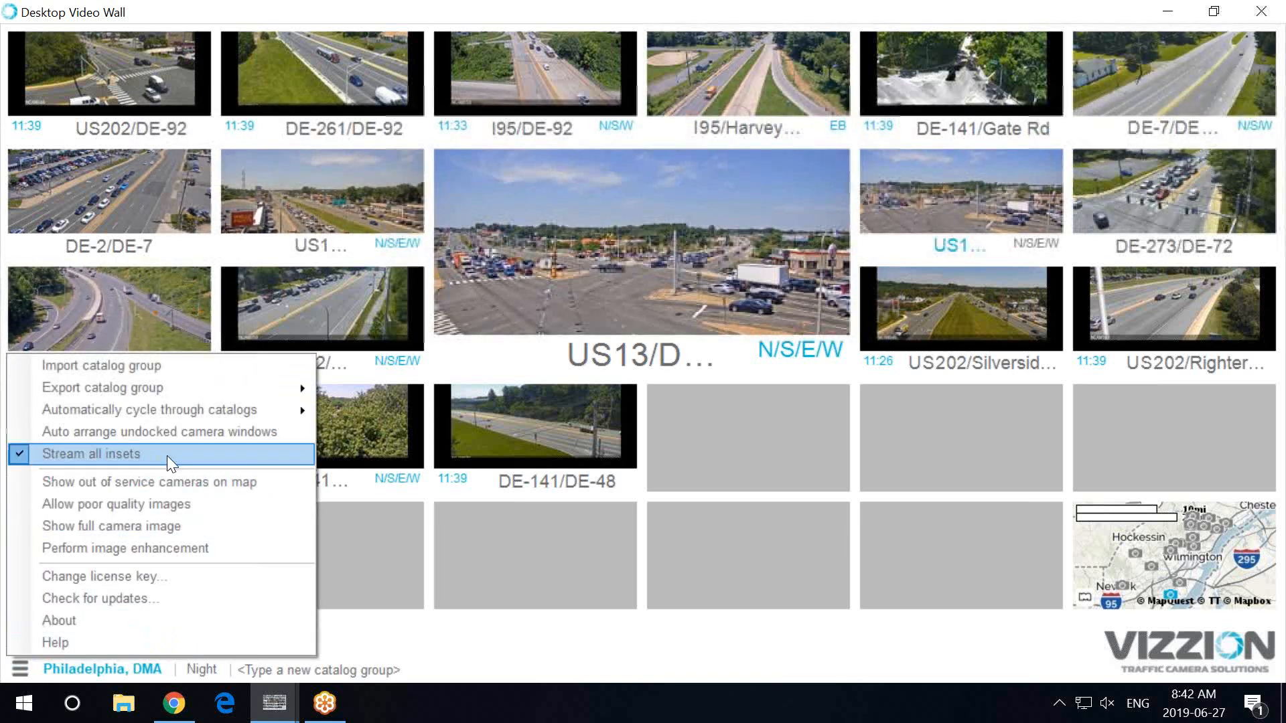
click(166, 455)
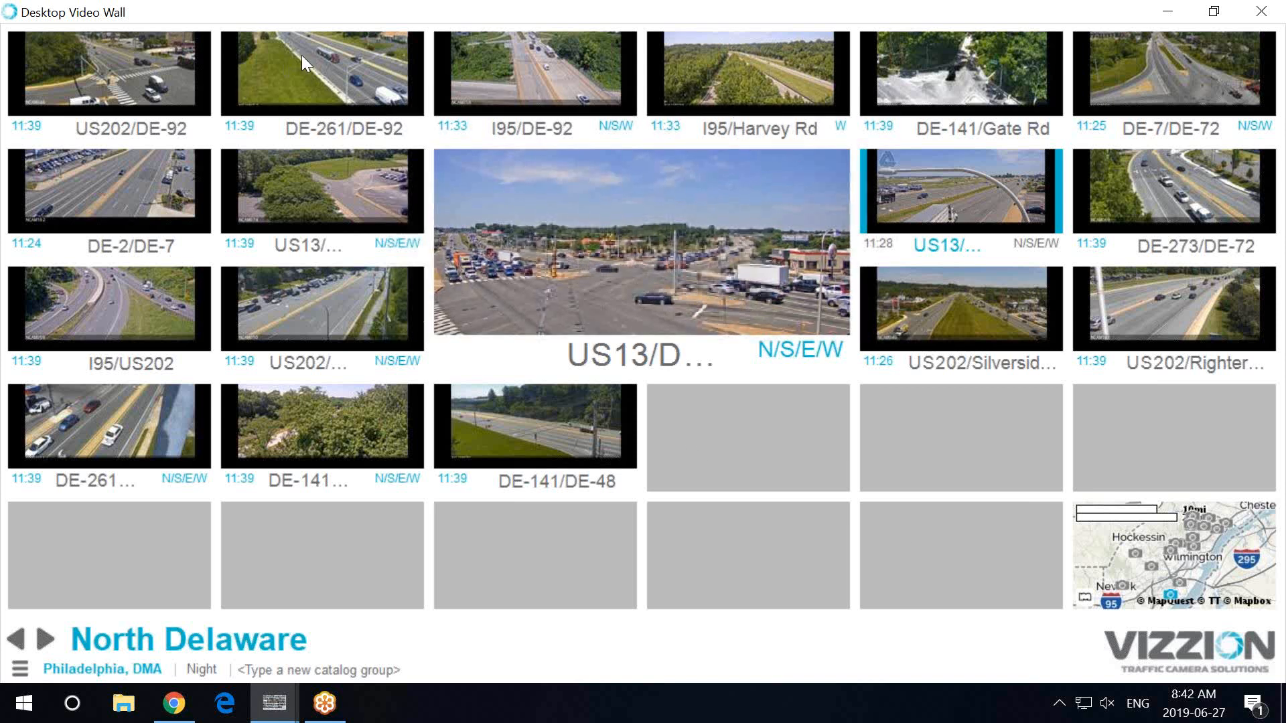
Step: Move the DE-261/DE-92 camera directly after the US202/Silverside camera, and delete the US202/DE-92 camera from the North Delaware catalog
drag(312, 70, 636, 71)
mouse_move(557, 69)
mouse_down()
mouse_move(814, 70)
mouse_move(914, 299)
mouse_move(1059, 322)
mouse_up()
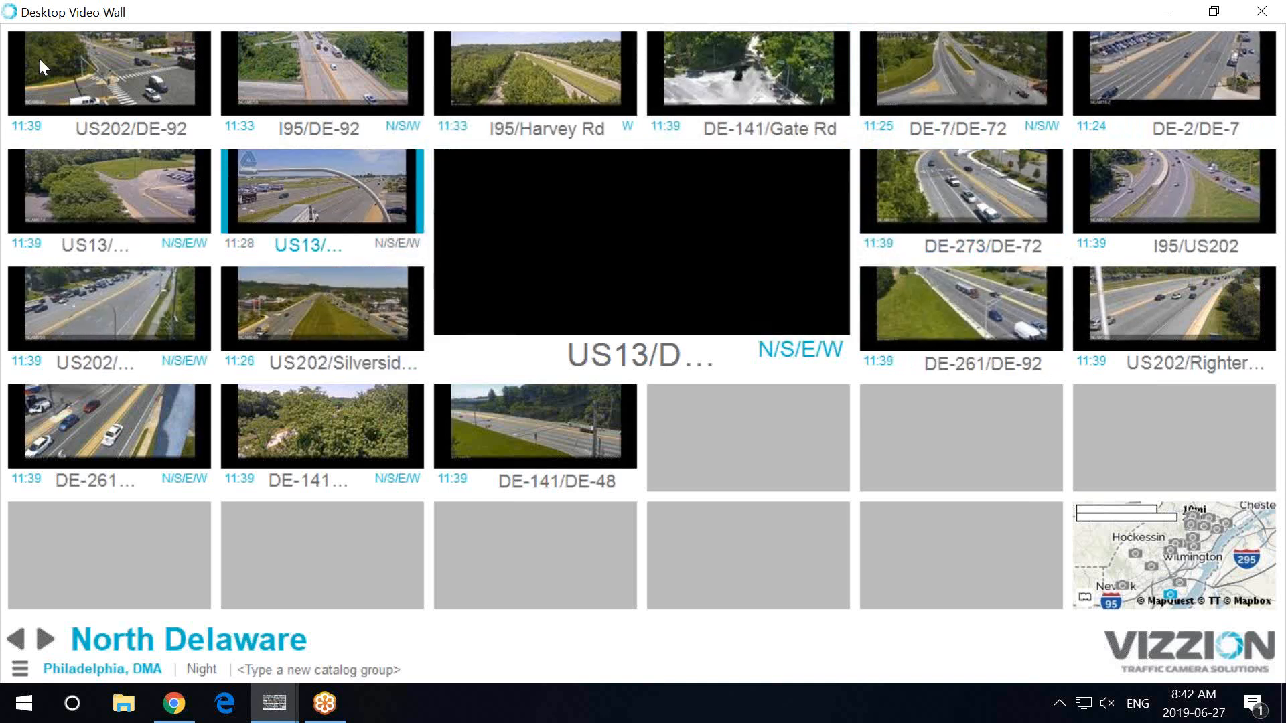
right_click(111, 81)
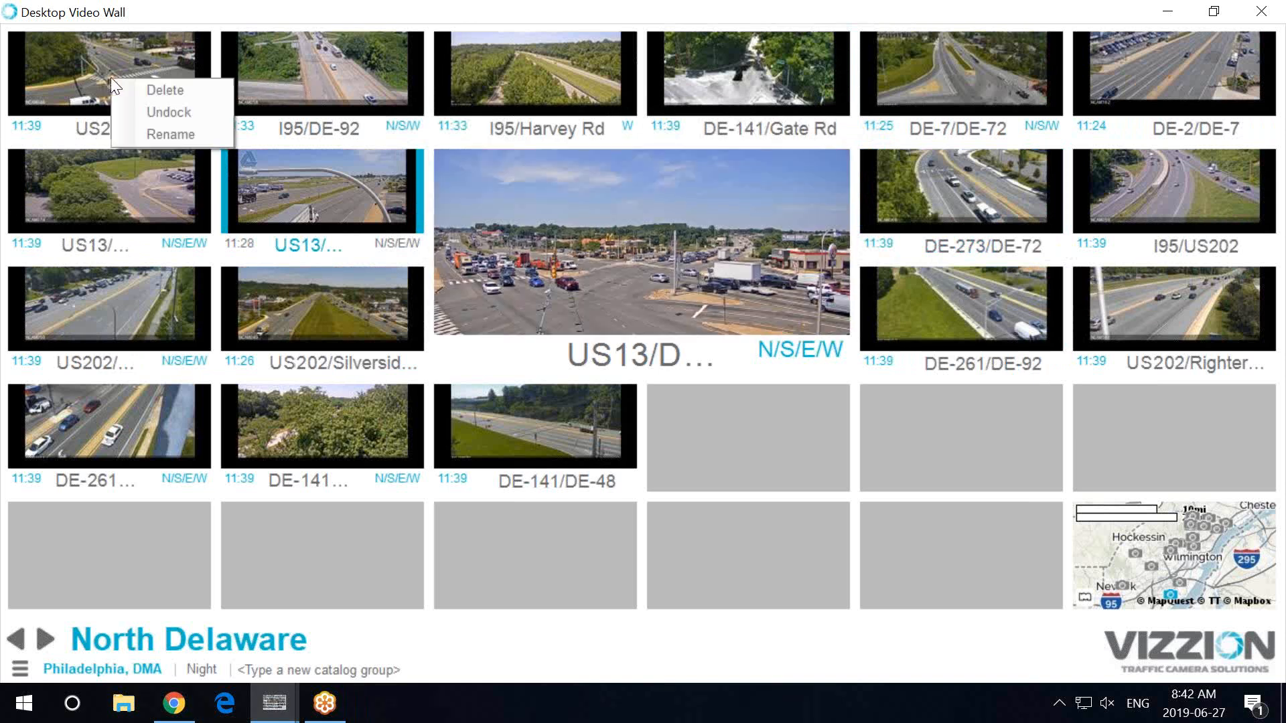
click(176, 91)
Step: Open the I95/DE-92 camera's name for editing
right_click(150, 78)
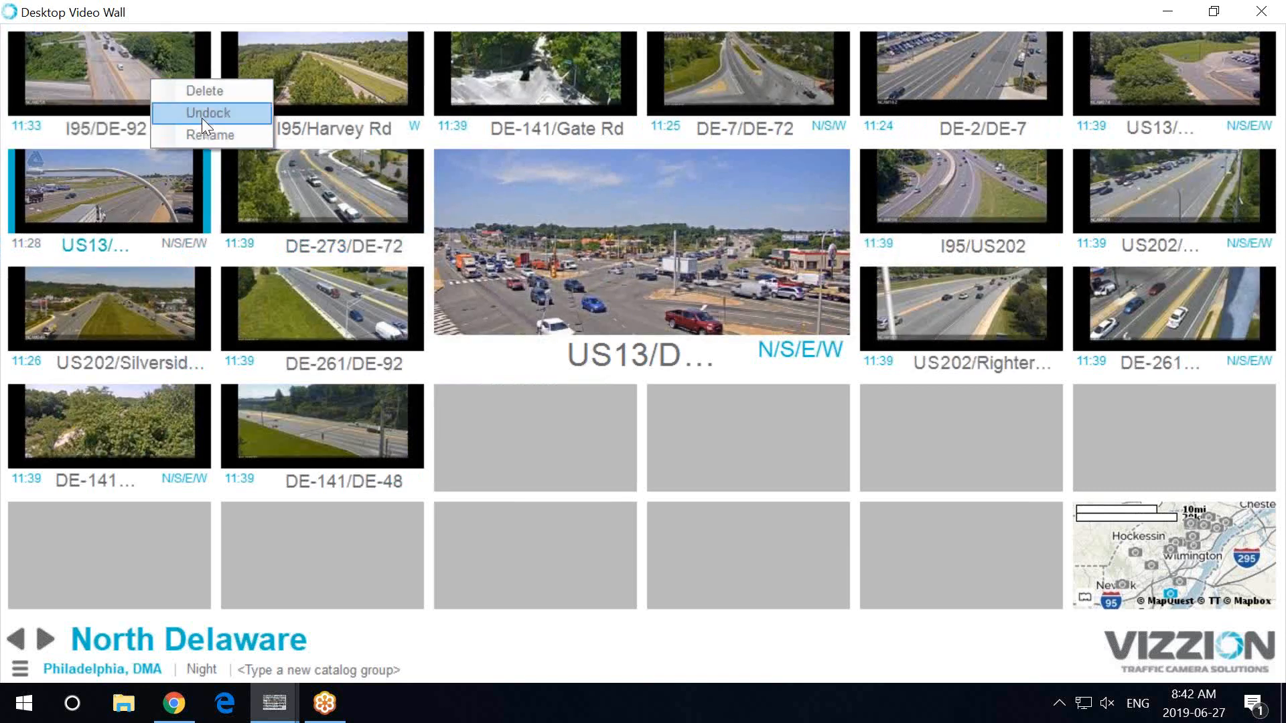
click(217, 134)
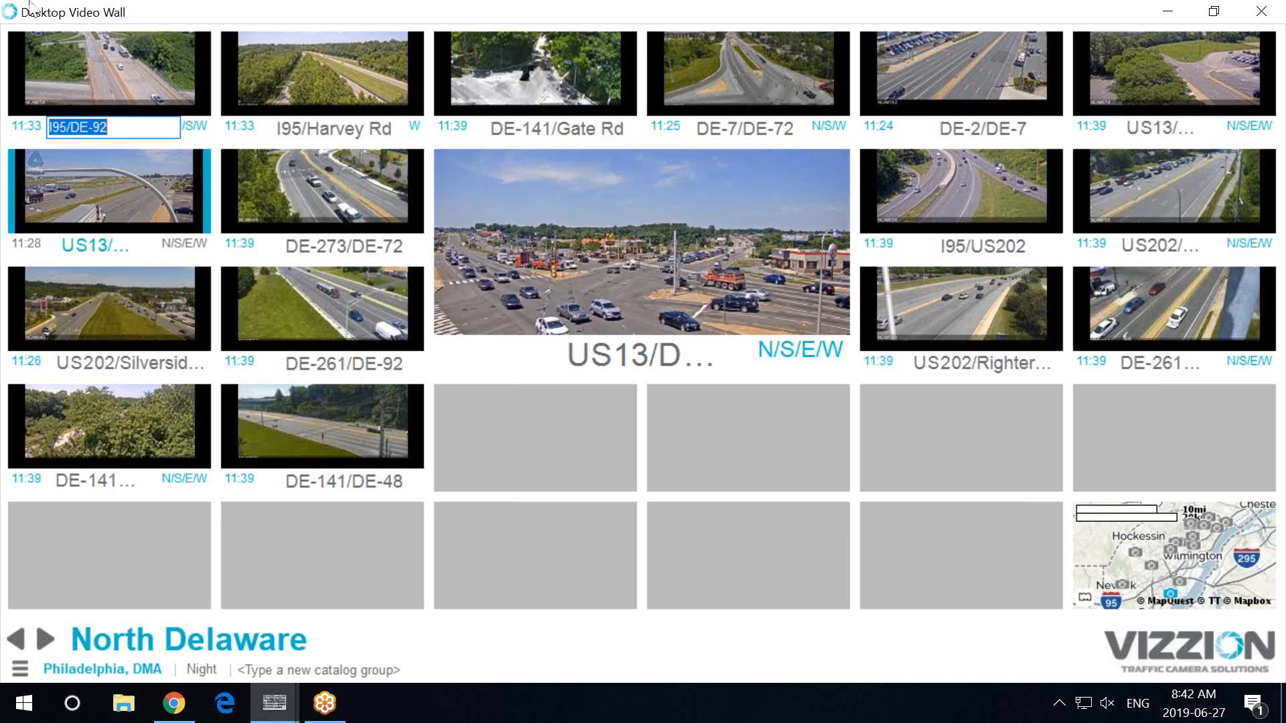
Step: Undock the I95/Harvey Rd camera into its own window and reposition that window
right_click(343, 63)
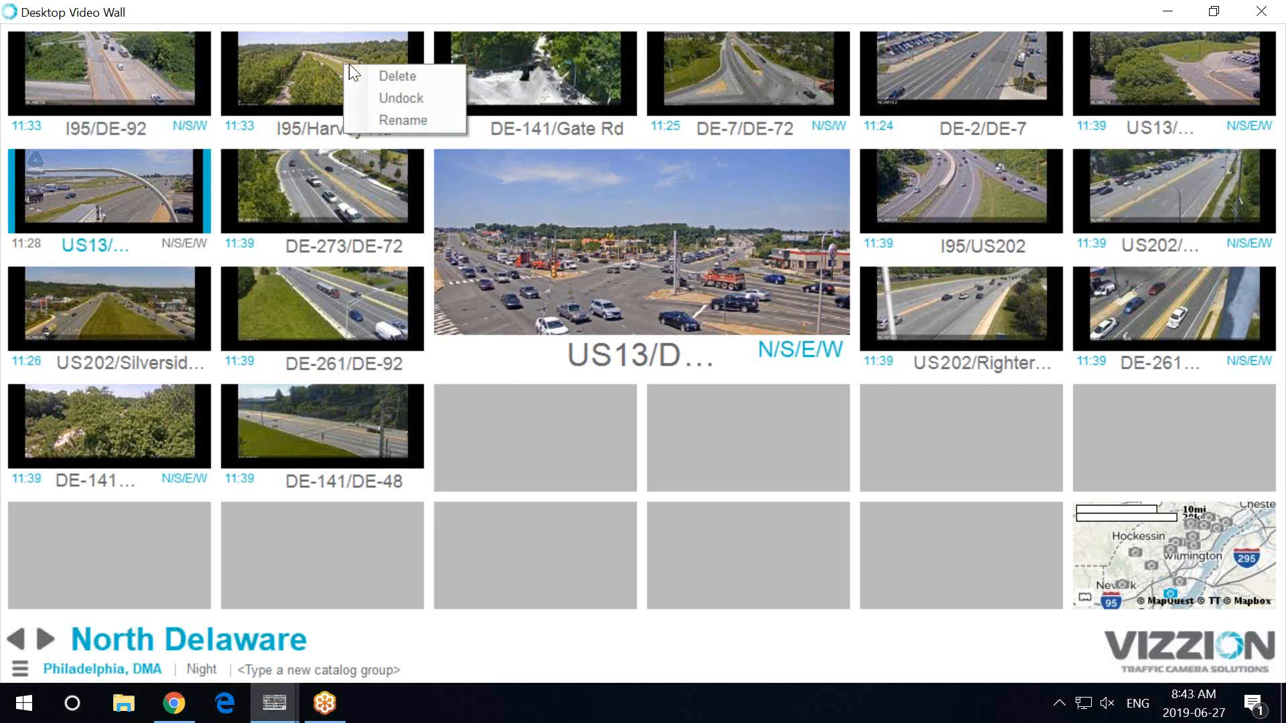
click(425, 101)
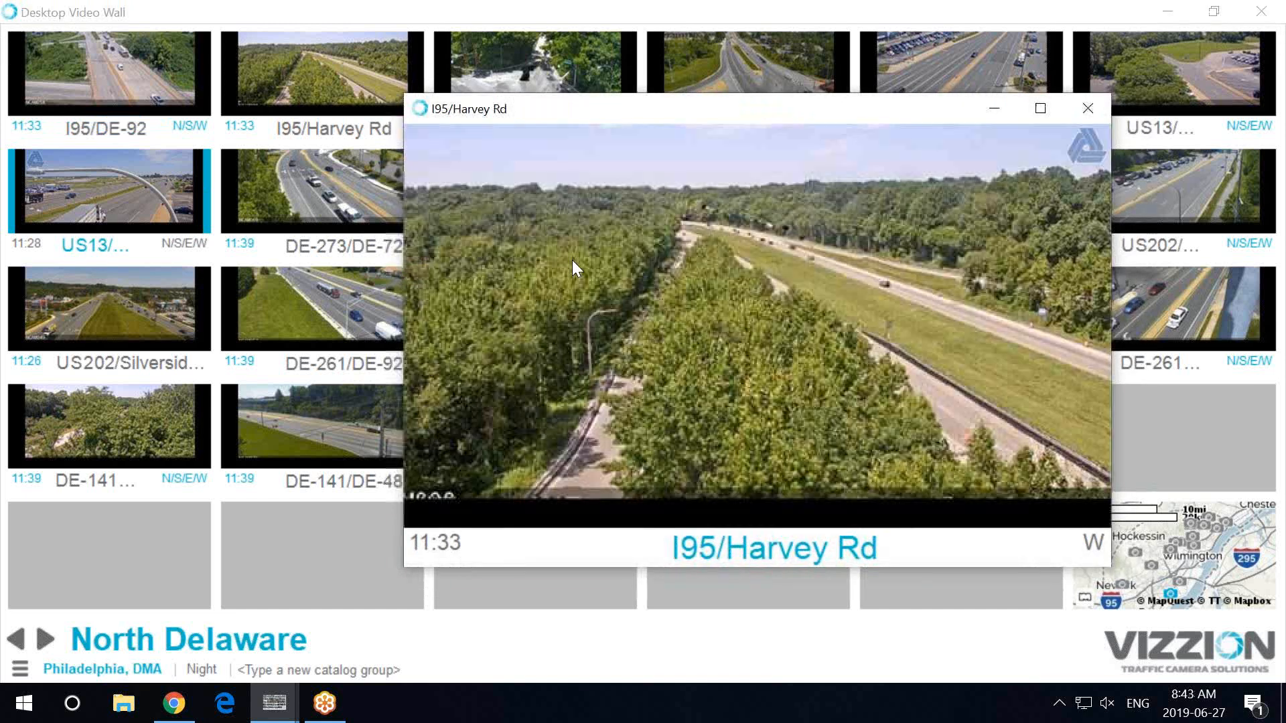
drag(810, 112, 613, 198)
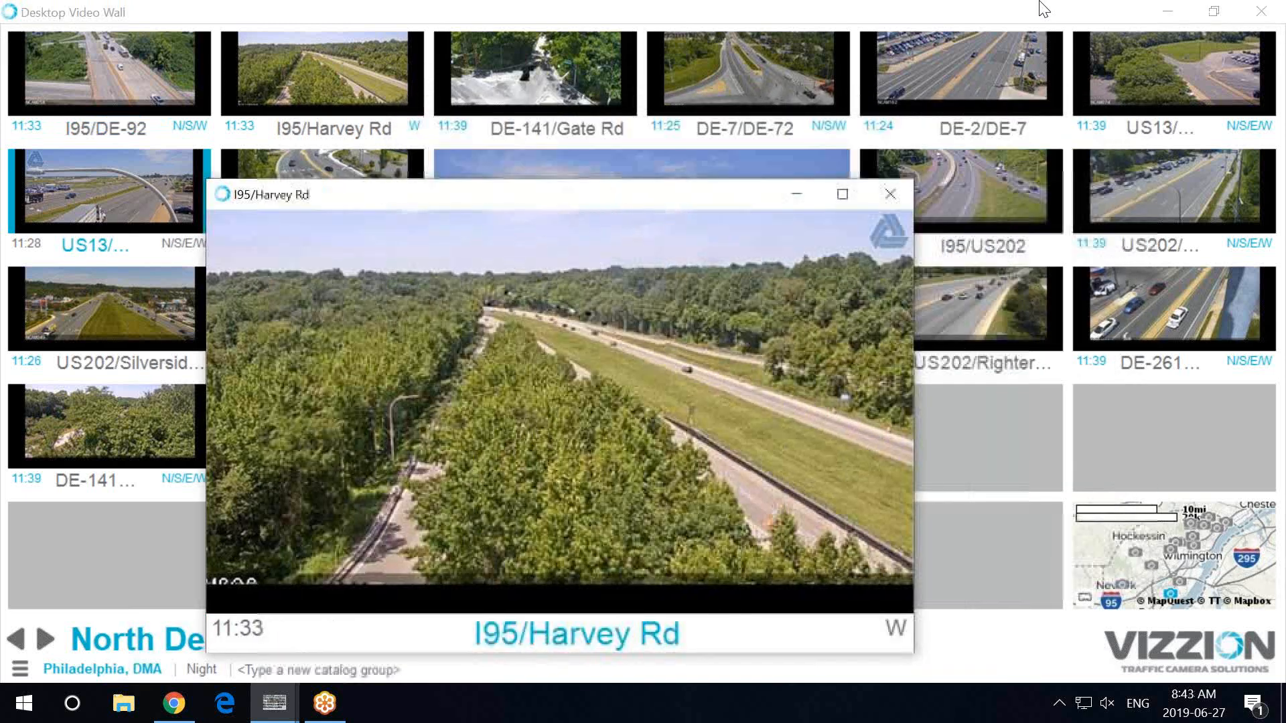
Step: Show the DE-141/Gate Rd camera in the large inset, and undock the DE-2/DE-7 camera into a window outside the video wall
click(593, 72)
click(552, 70)
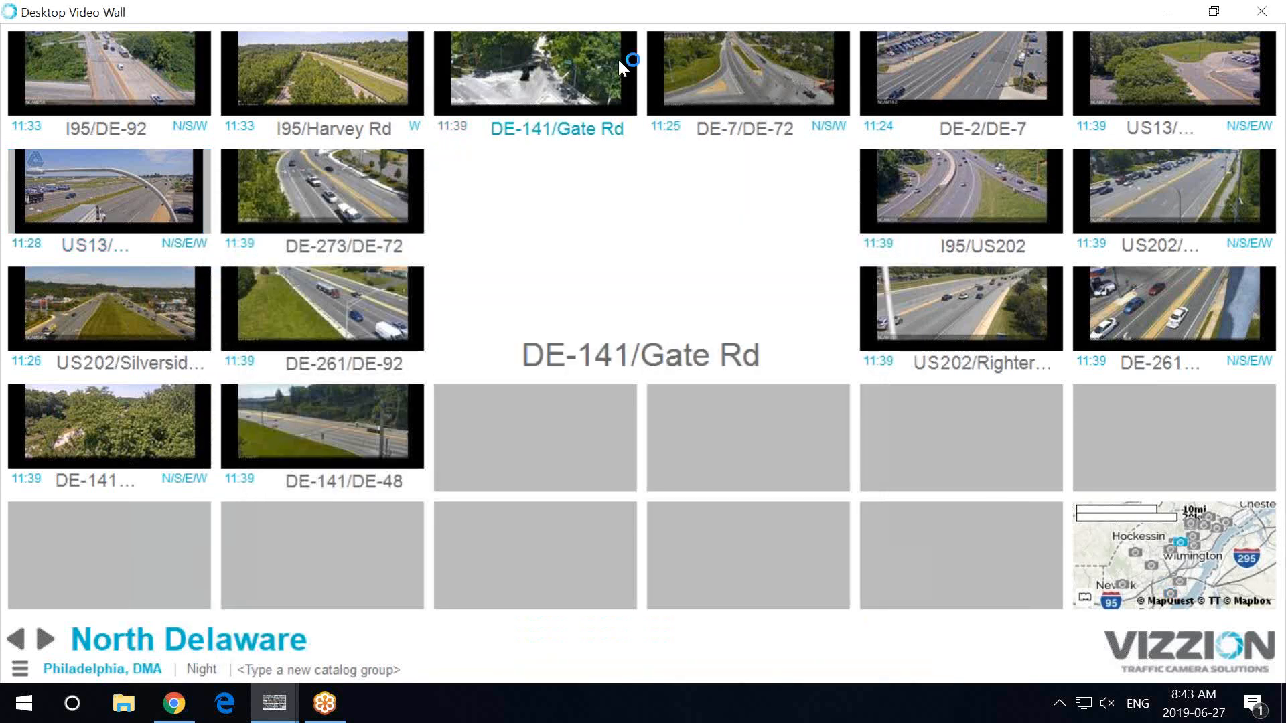
drag(944, 63, 1283, 308)
drag(1173, 309, 1059, 331)
click(1276, 343)
drag(1277, 343, 1058, 347)
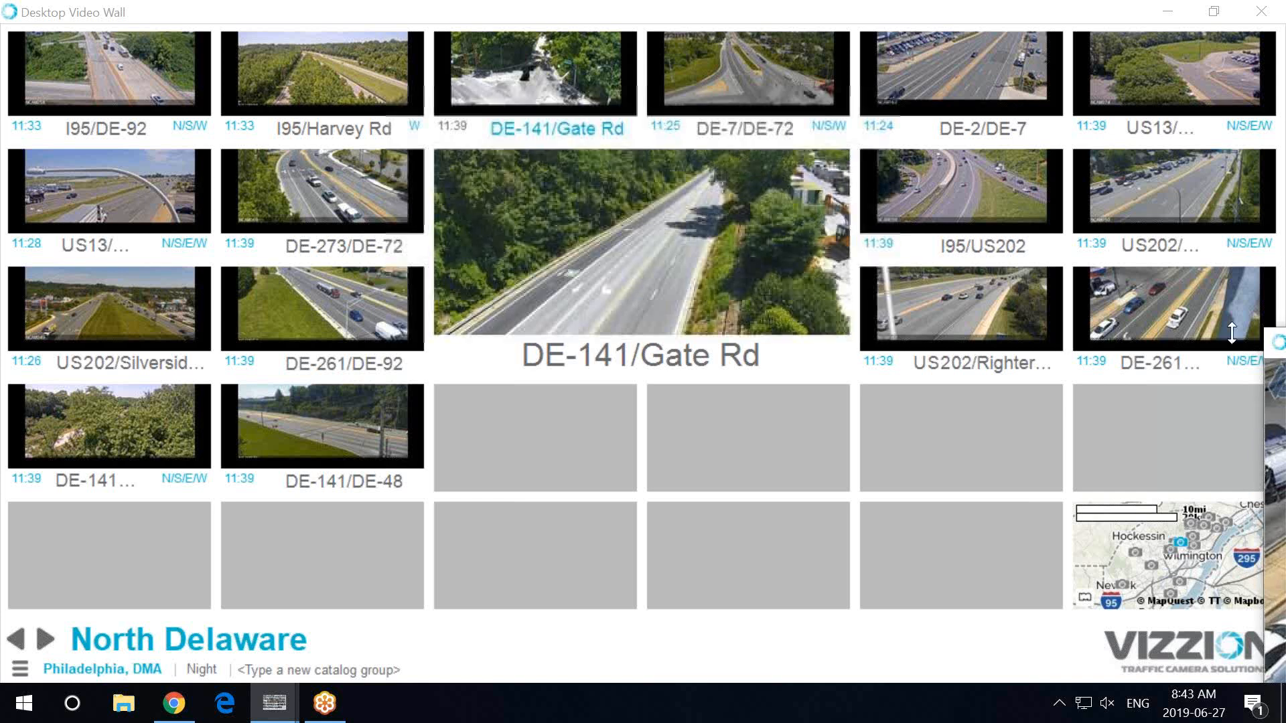
Step: Show the US13/Boulden Blvd camera in the large inset, and undock the I95/US202 camera into a window moved off the wall
click(1209, 81)
drag(1209, 80, 0, 254)
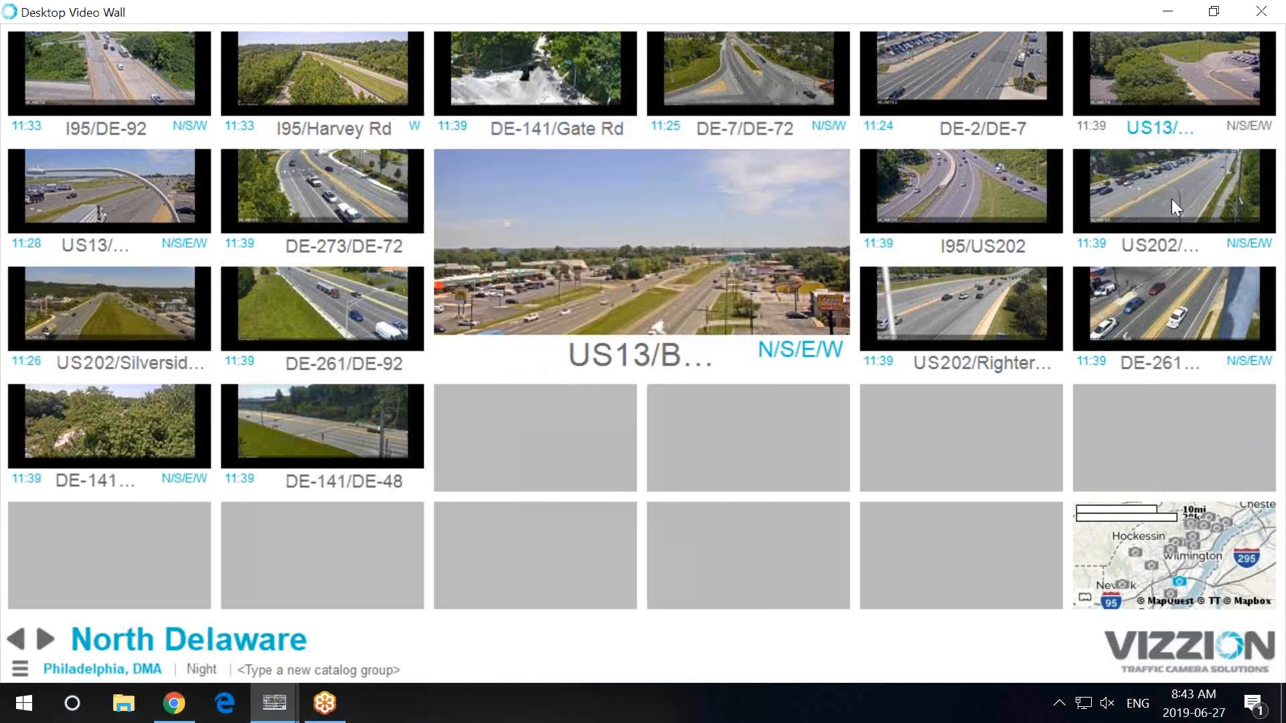
drag(999, 205, 3, 248)
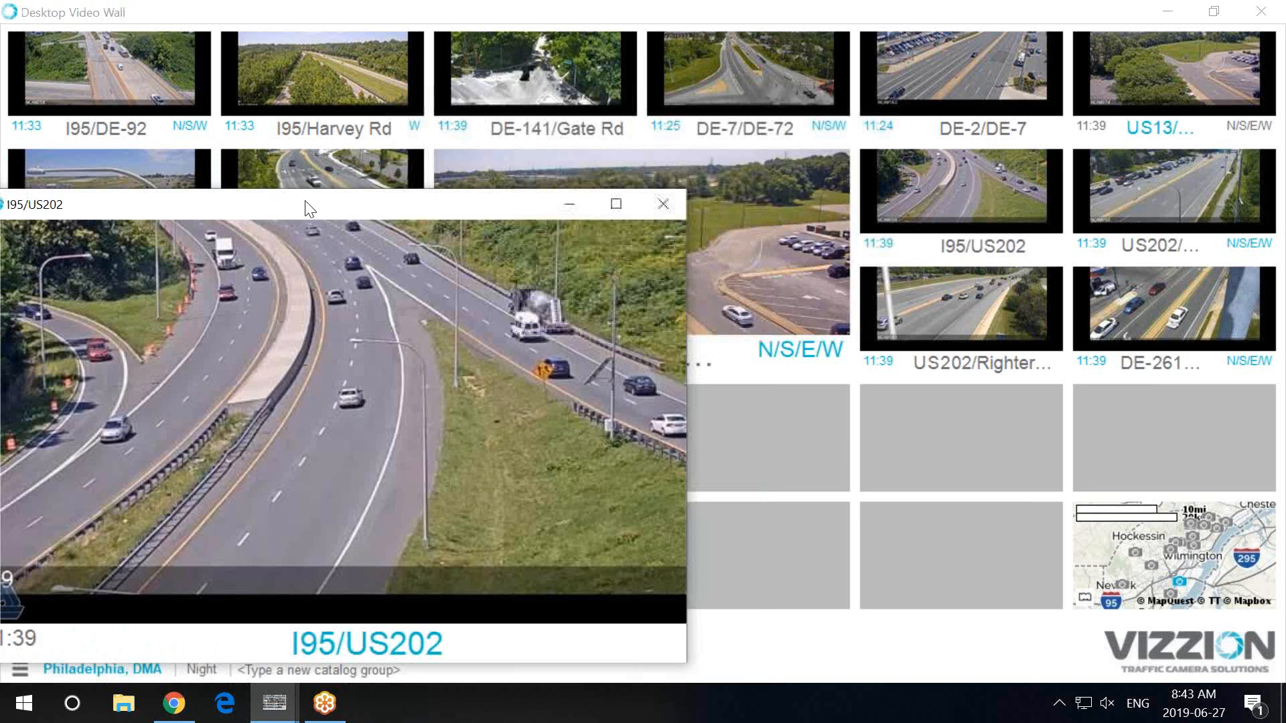
drag(394, 191, 535, 139)
click(589, 8)
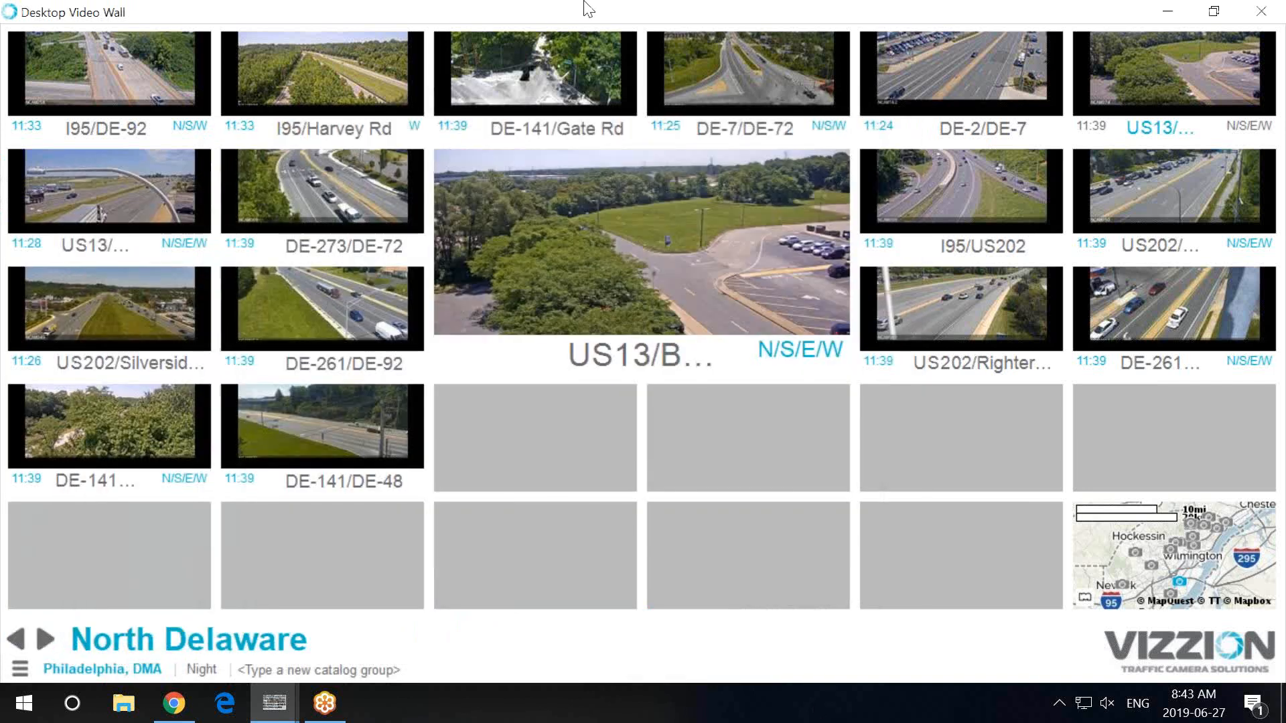
Step: Undock the US13/Boulden Blvd camera from the large inset into its own window
right_click(628, 250)
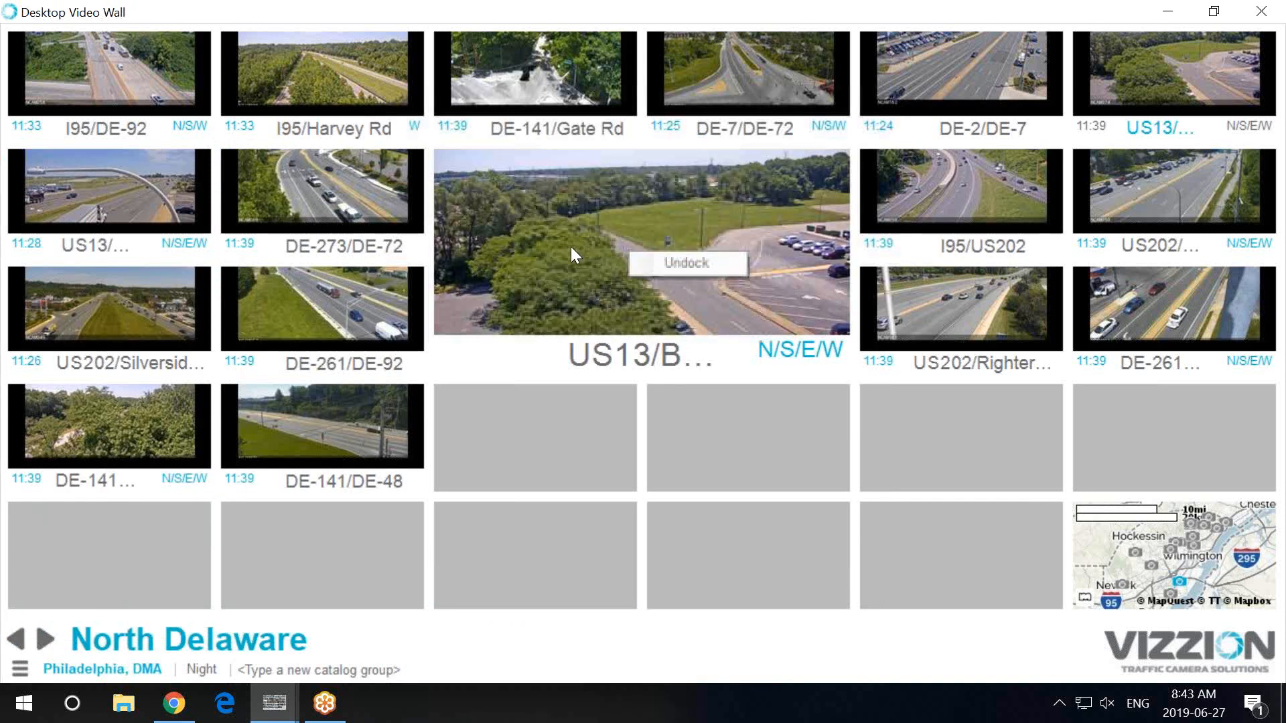
click(682, 263)
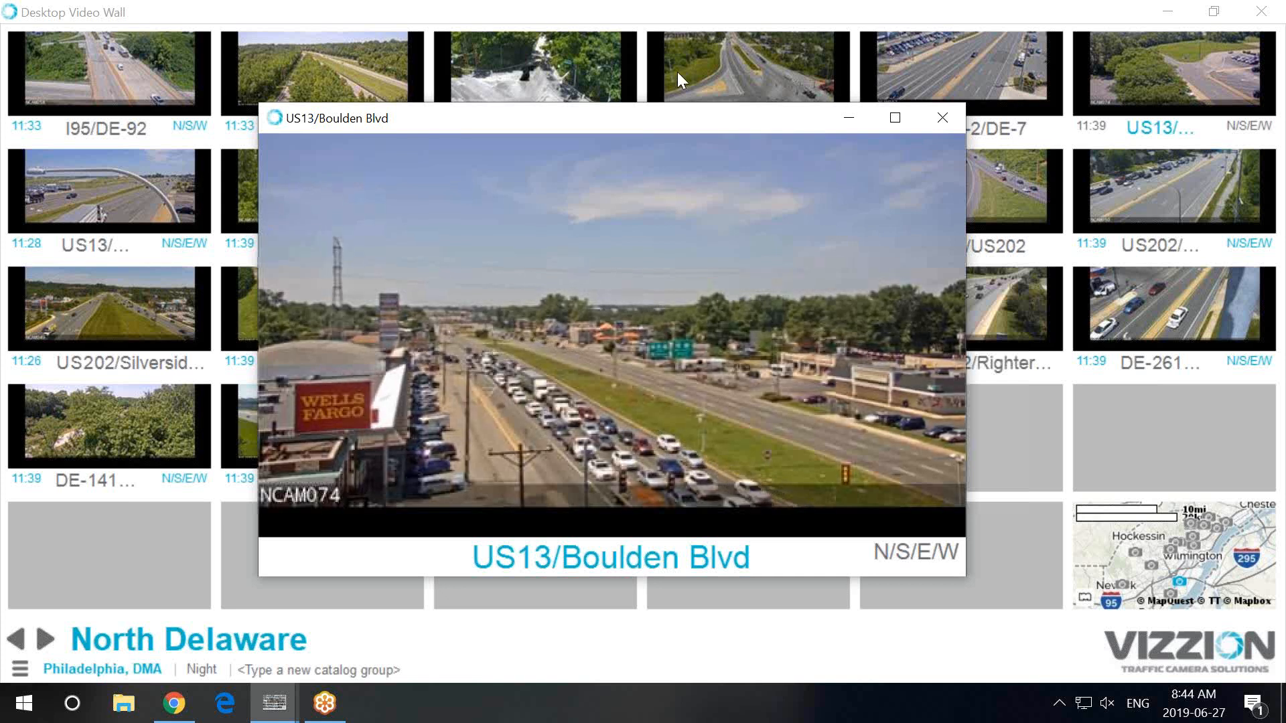
Step: Maximize the undocked US13/Boulden Blvd camera window, restore it to normal size, and shrink it
click(897, 119)
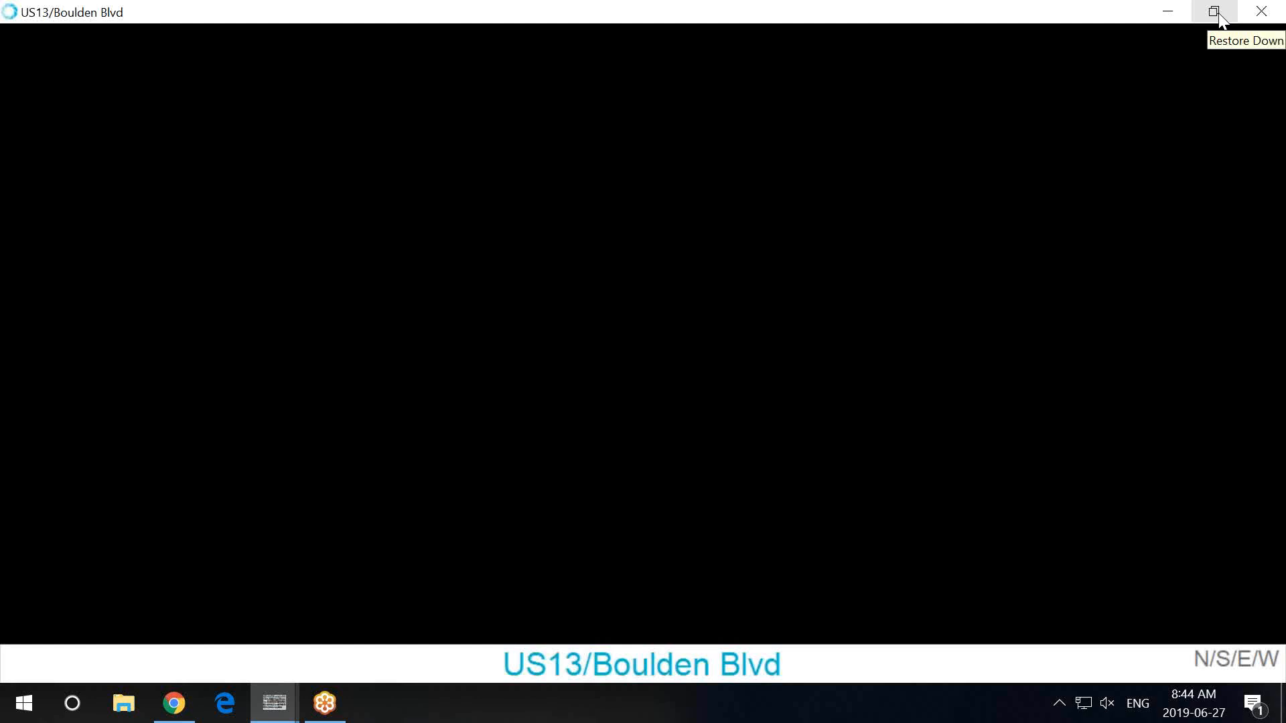
click(1215, 14)
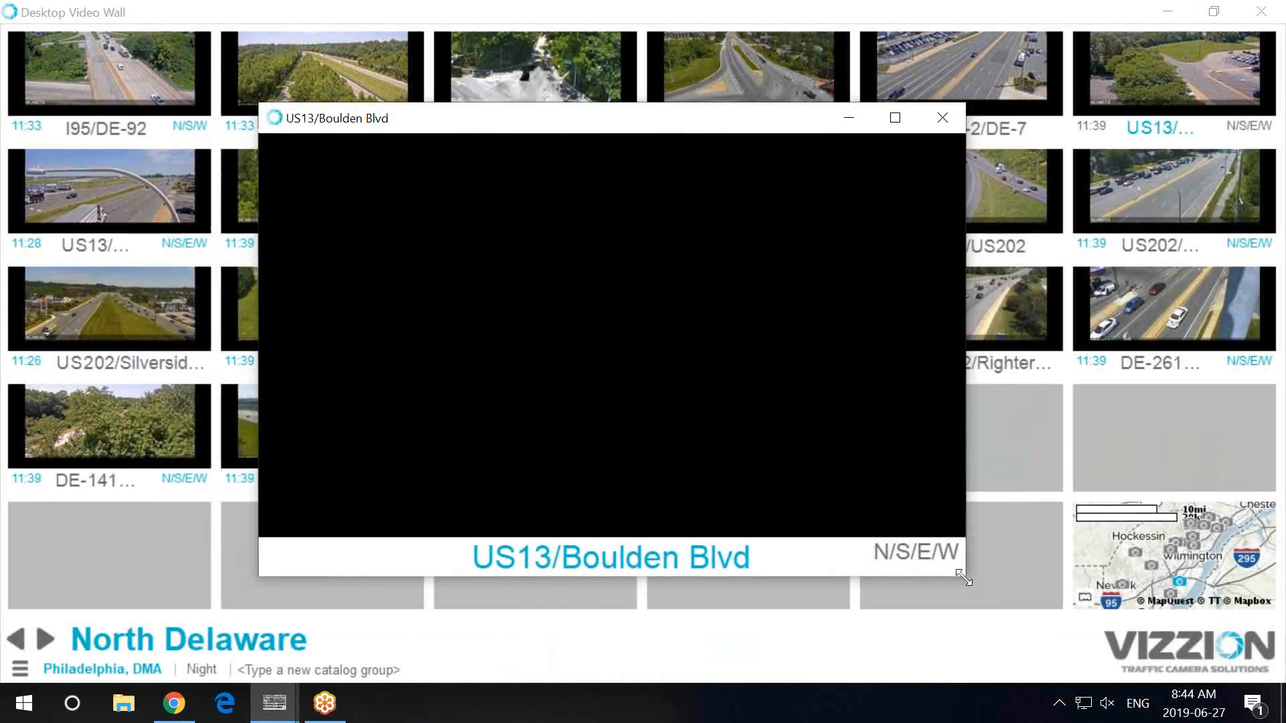
drag(963, 578, 700, 461)
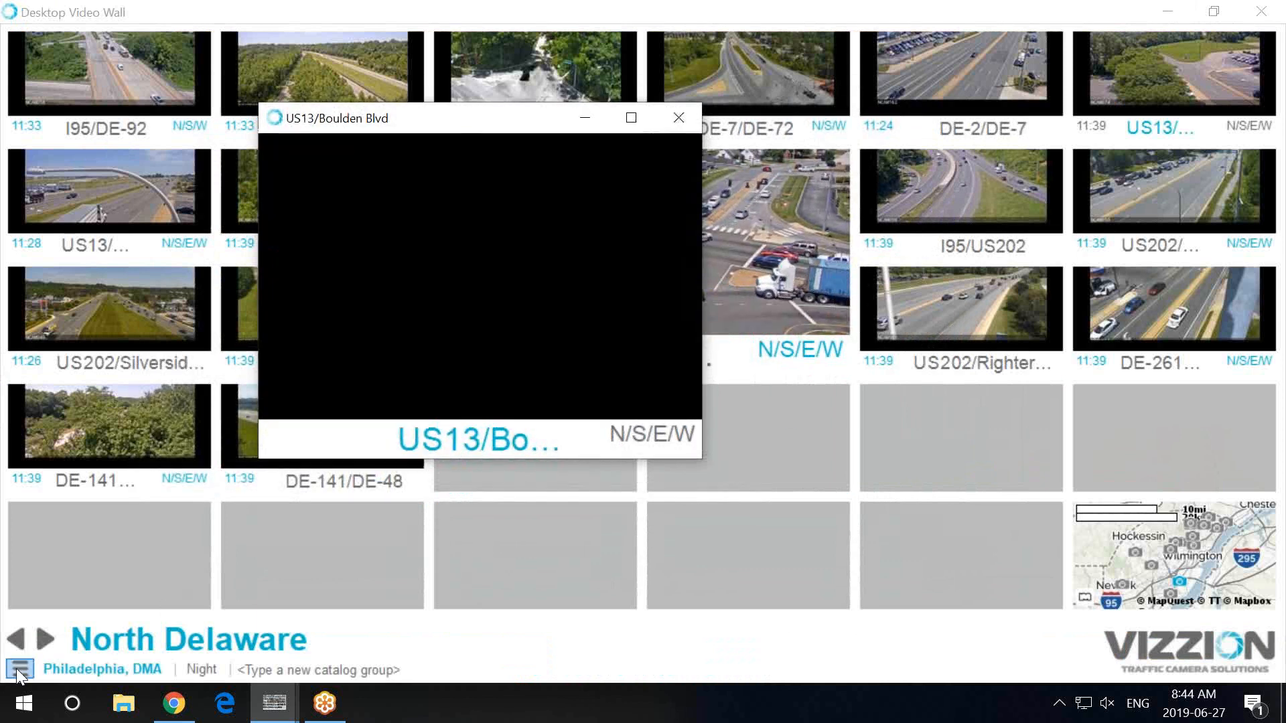
Step: Auto arrange the undocked camera windows, and bring the main video wall back in front of them
click(19, 670)
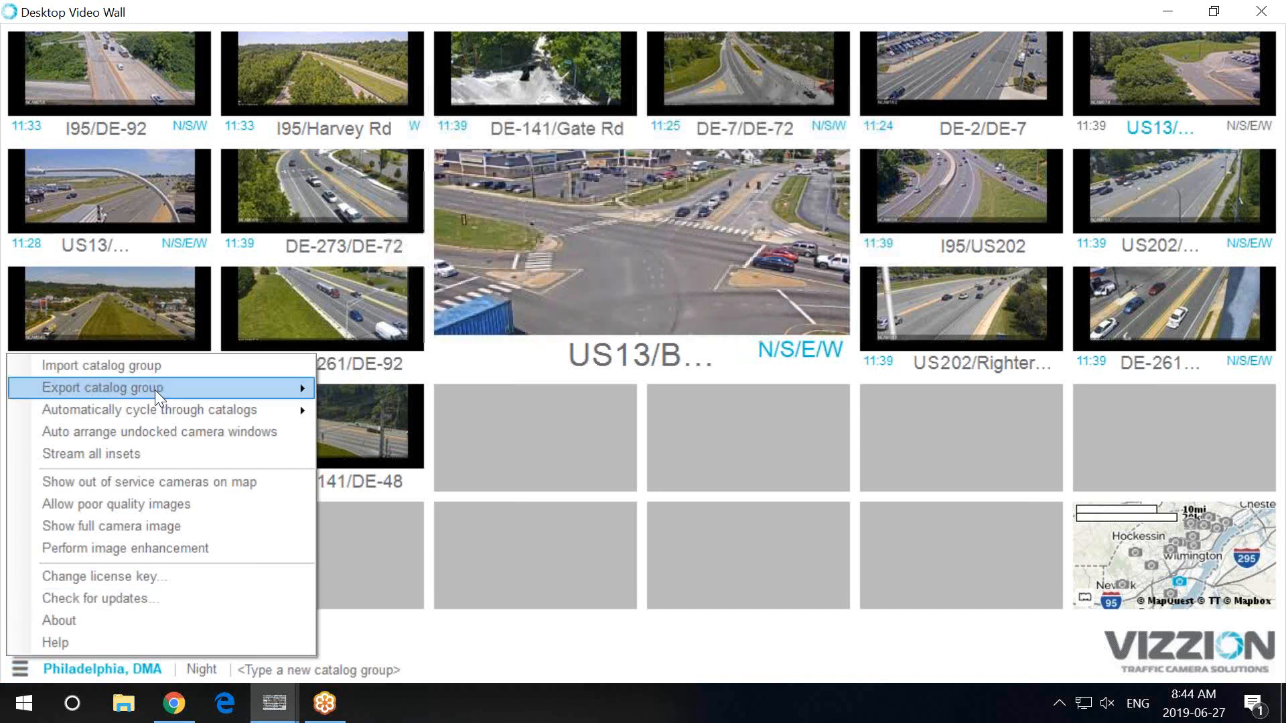
click(161, 434)
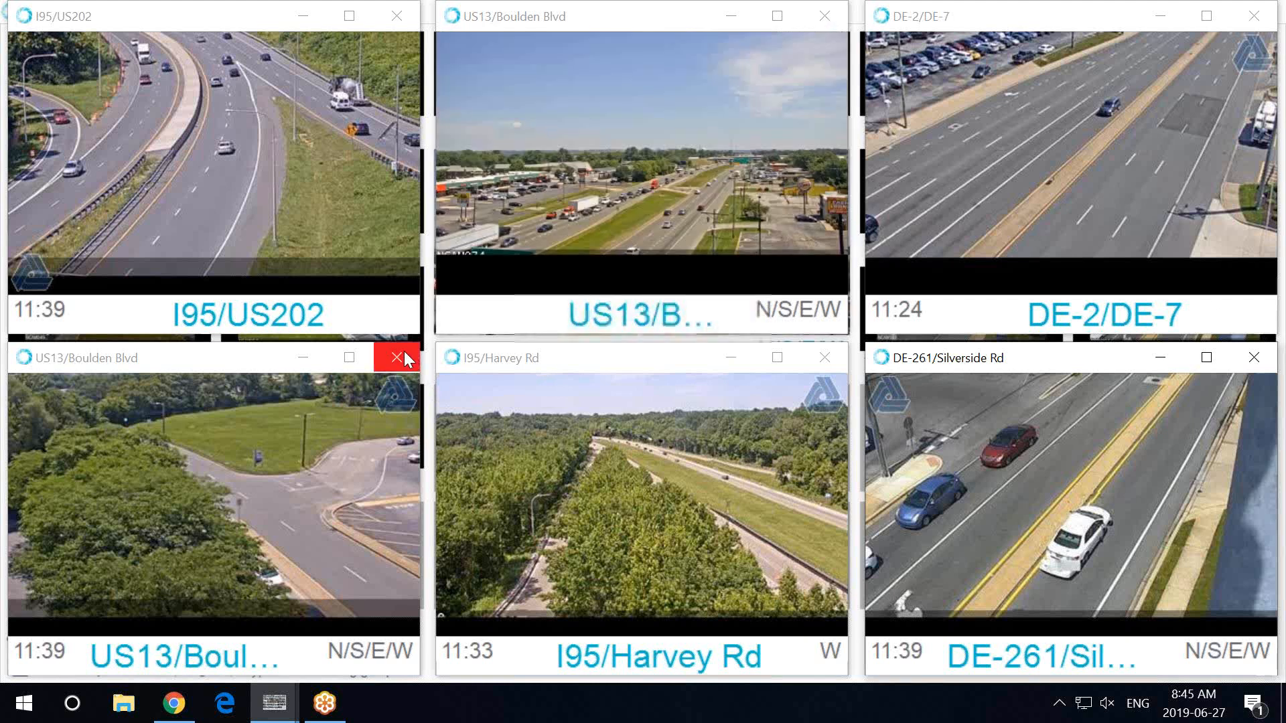
right_click(272, 701)
mouse_move(271, 701)
click(131, 638)
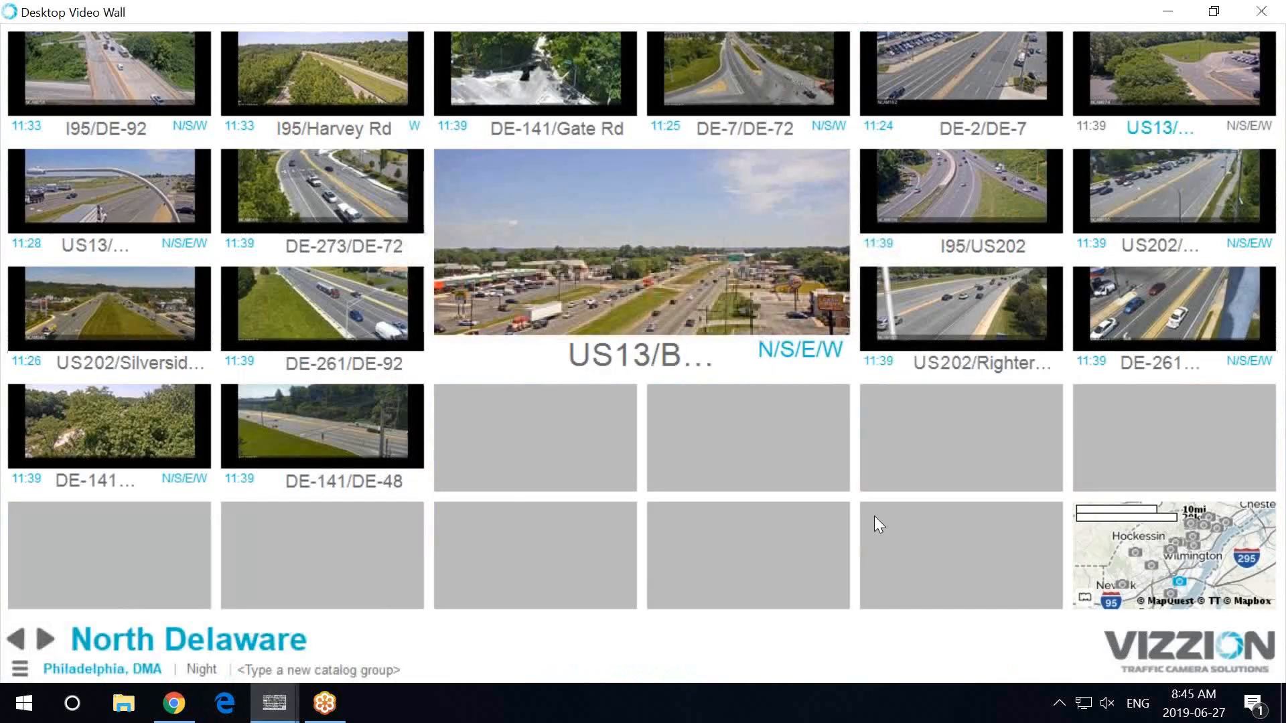
Step: Close all undocked camera windows, from I95/Harvey Rd through US13/Boulden Blvd, leaving the video wall and map windows open
mouse_move(292, 699)
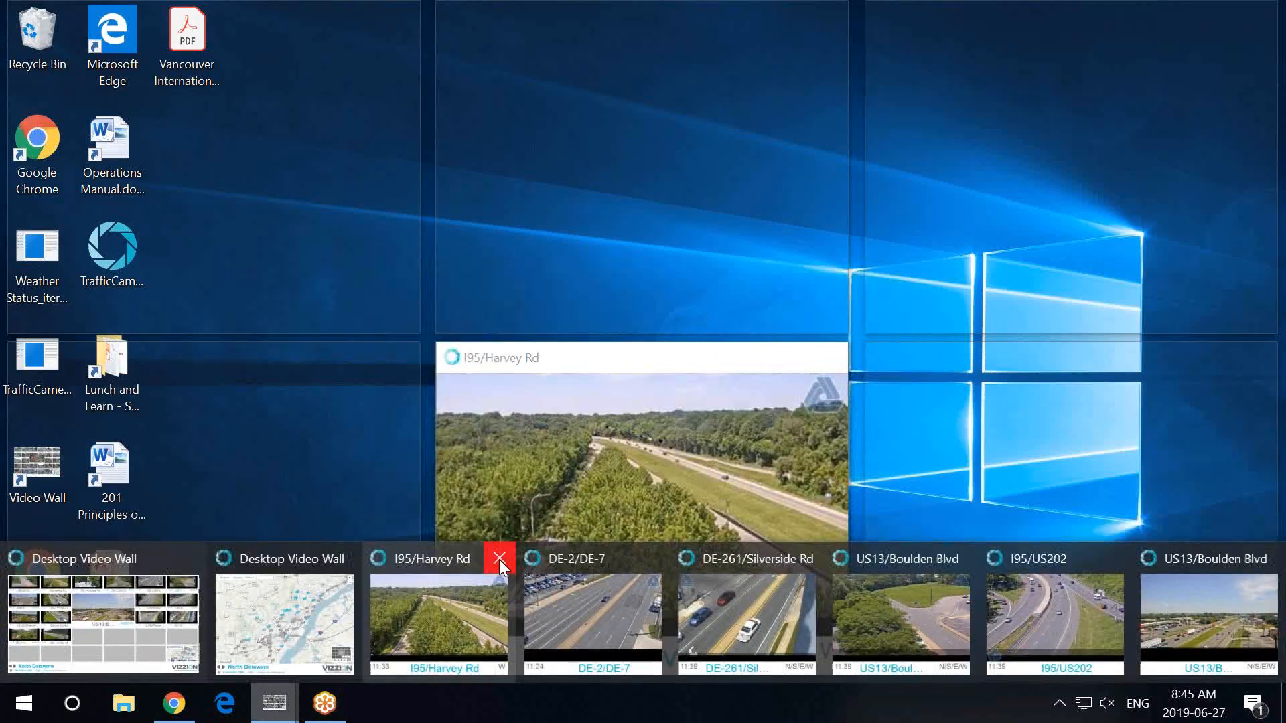
click(500, 560)
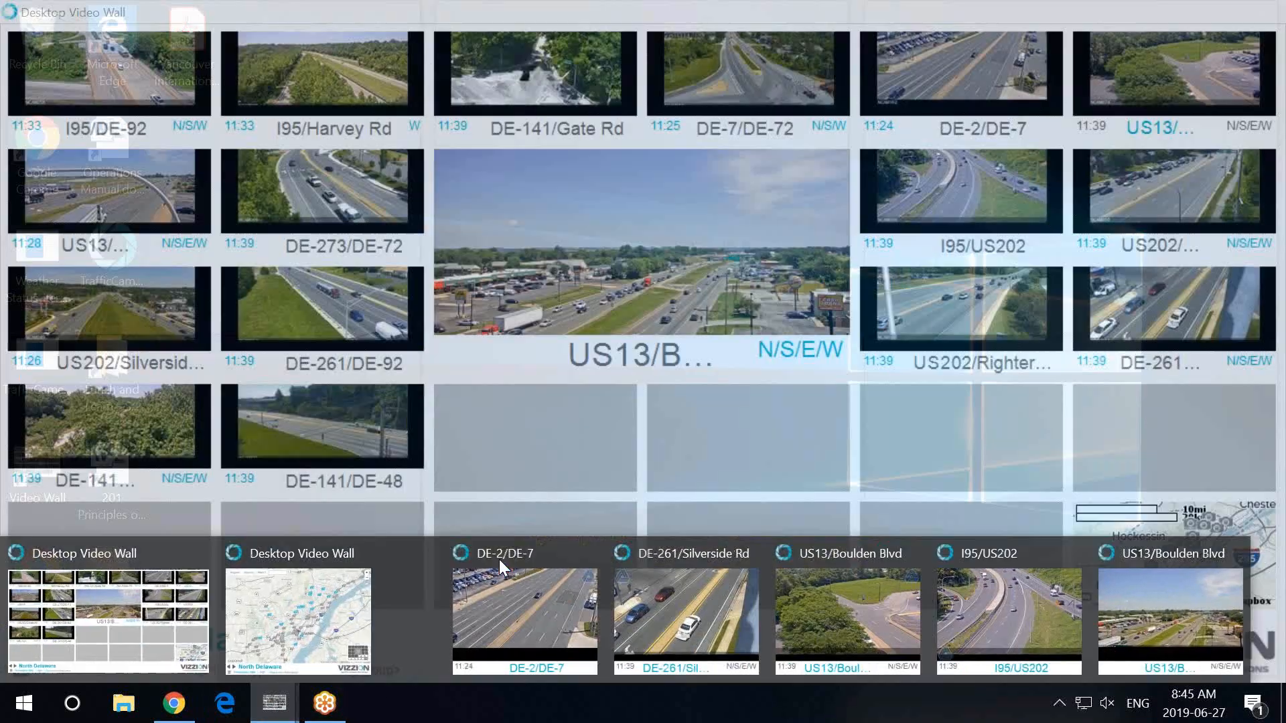
click(525, 553)
click(525, 553)
click(524, 553)
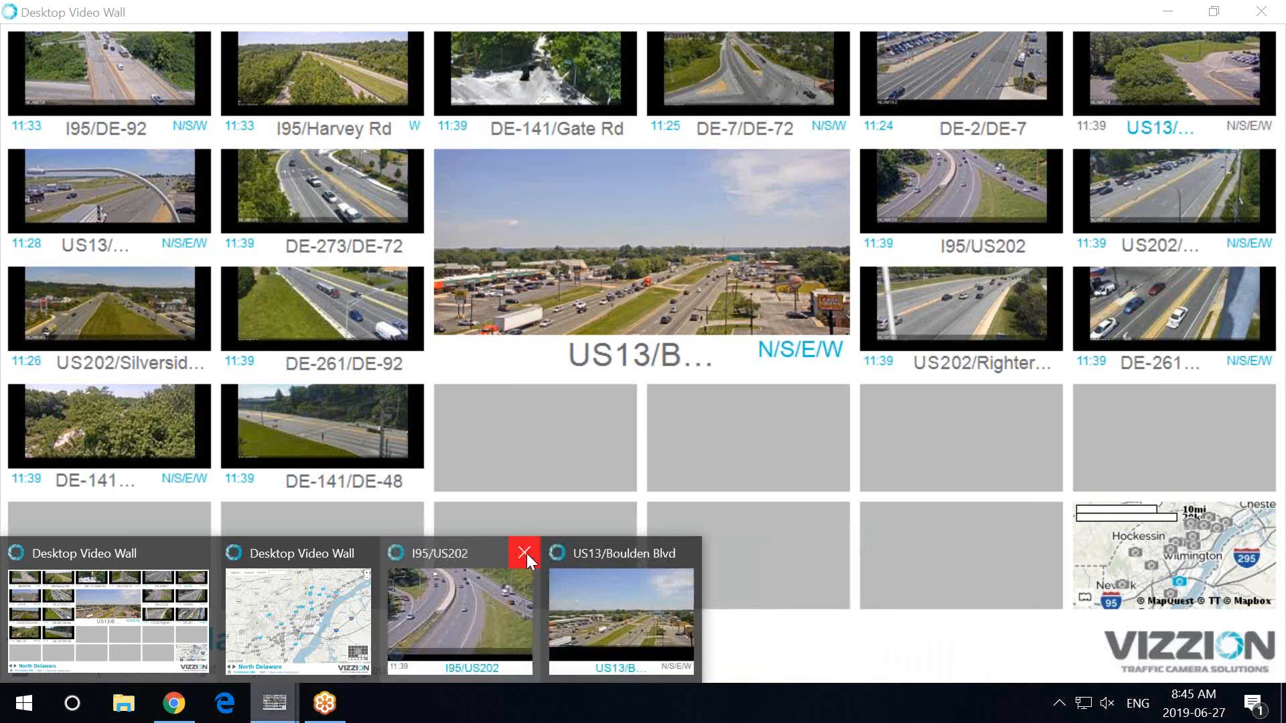
click(524, 554)
click(527, 554)
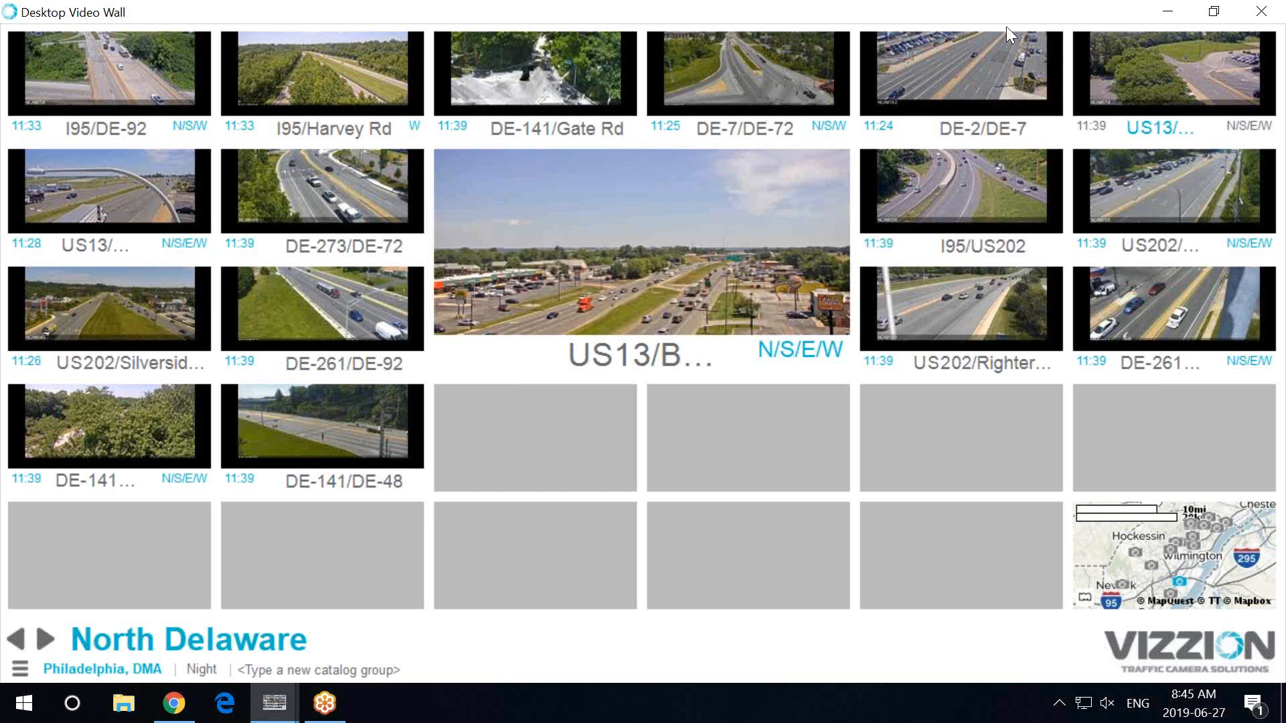
Step: Restore the video wall to a smaller window and arrange it side by side with the North Delaware map window
double_click(1031, 16)
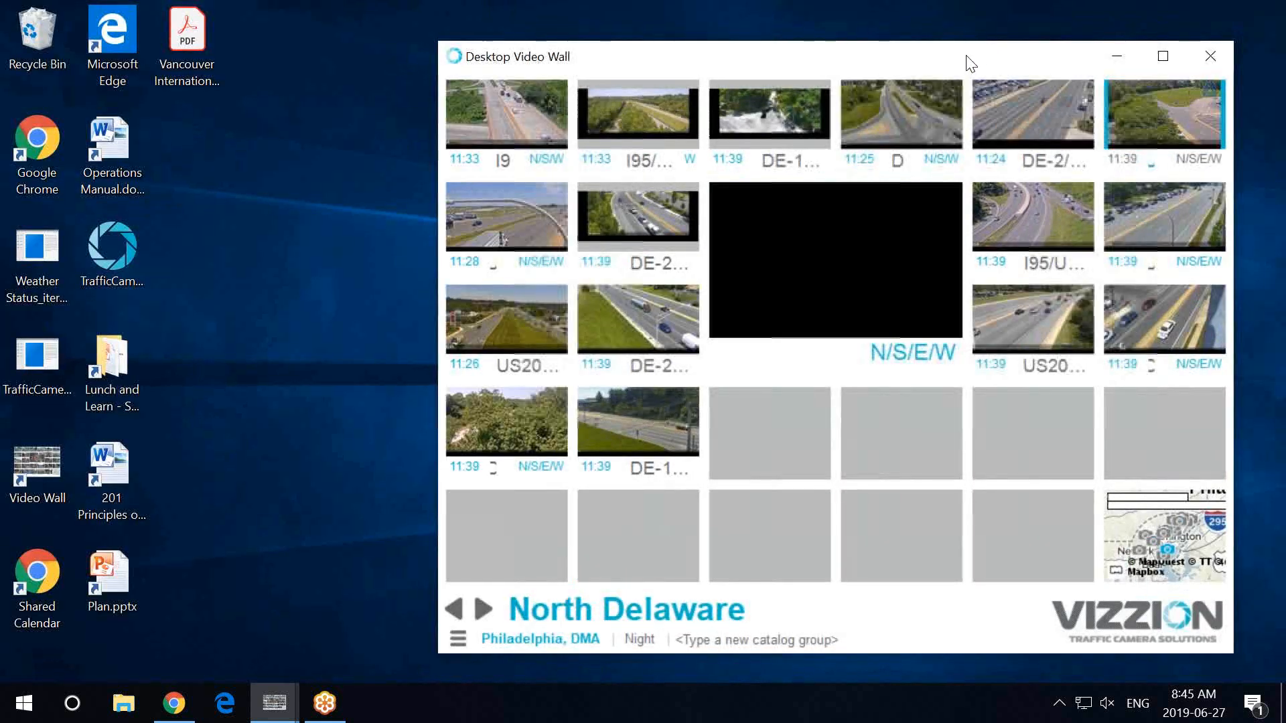
drag(886, 62, 439, 22)
mouse_move(274, 703)
click(319, 663)
drag(712, 156, 927, 91)
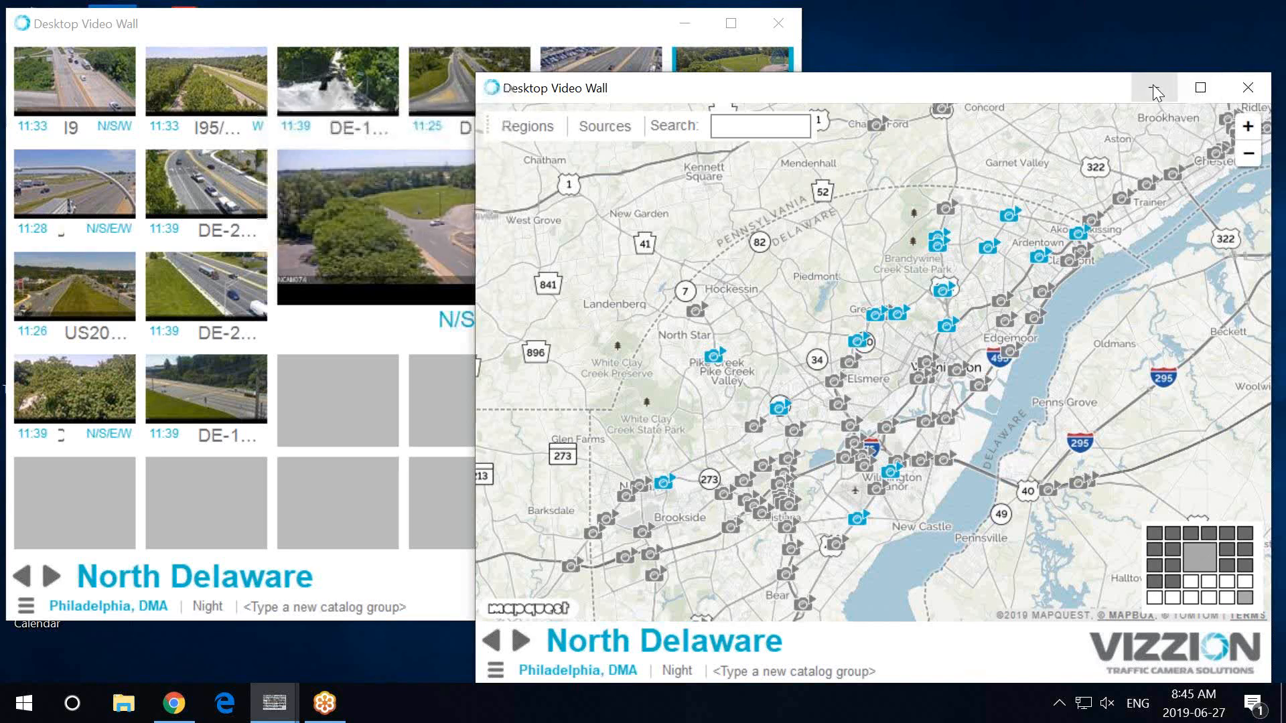
Step: Close the separate map window and maximize the video wall
click(1244, 83)
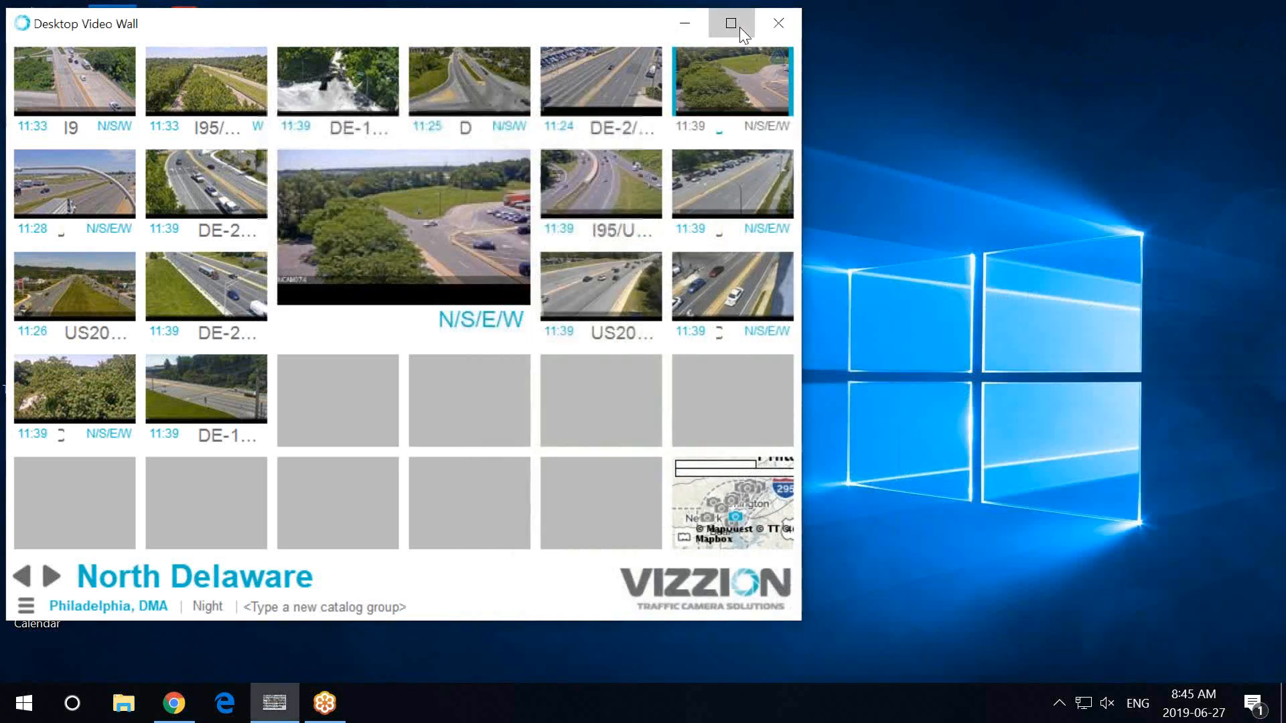
click(739, 27)
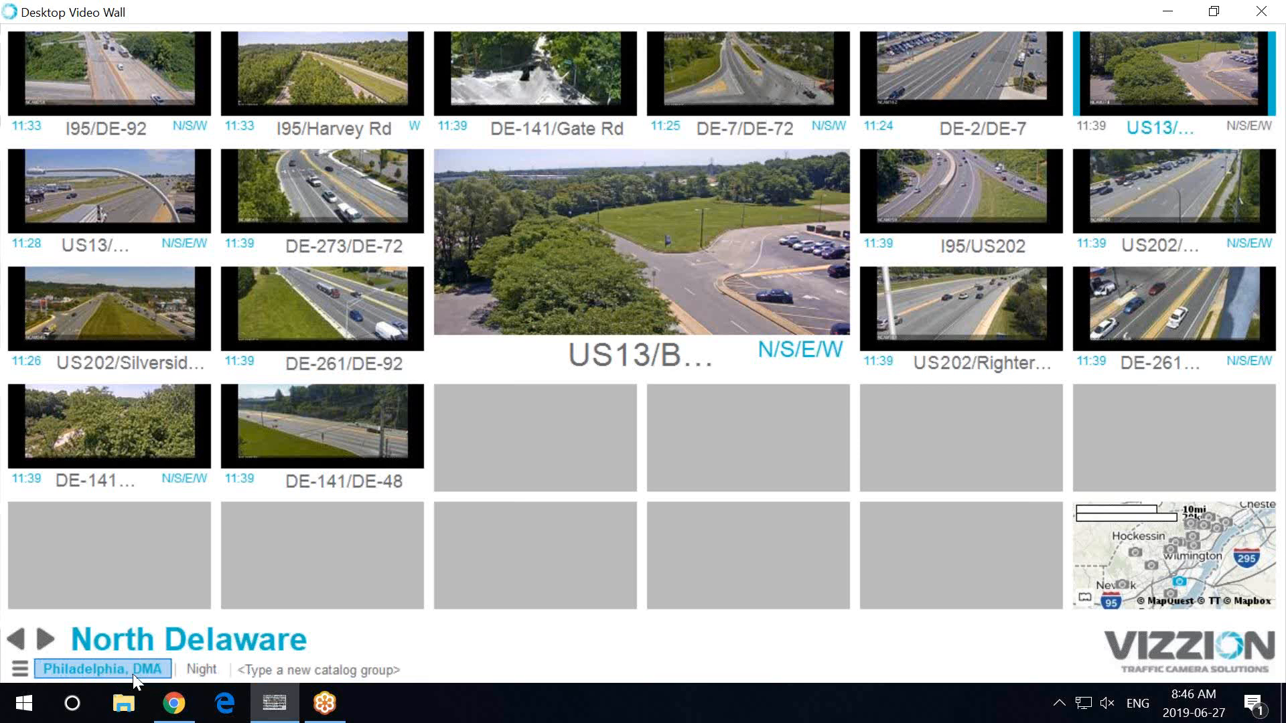
Step: Switch the Philadelphia, DMA group to the I-295 catalog, and step backward through North Delaware to I476
click(153, 676)
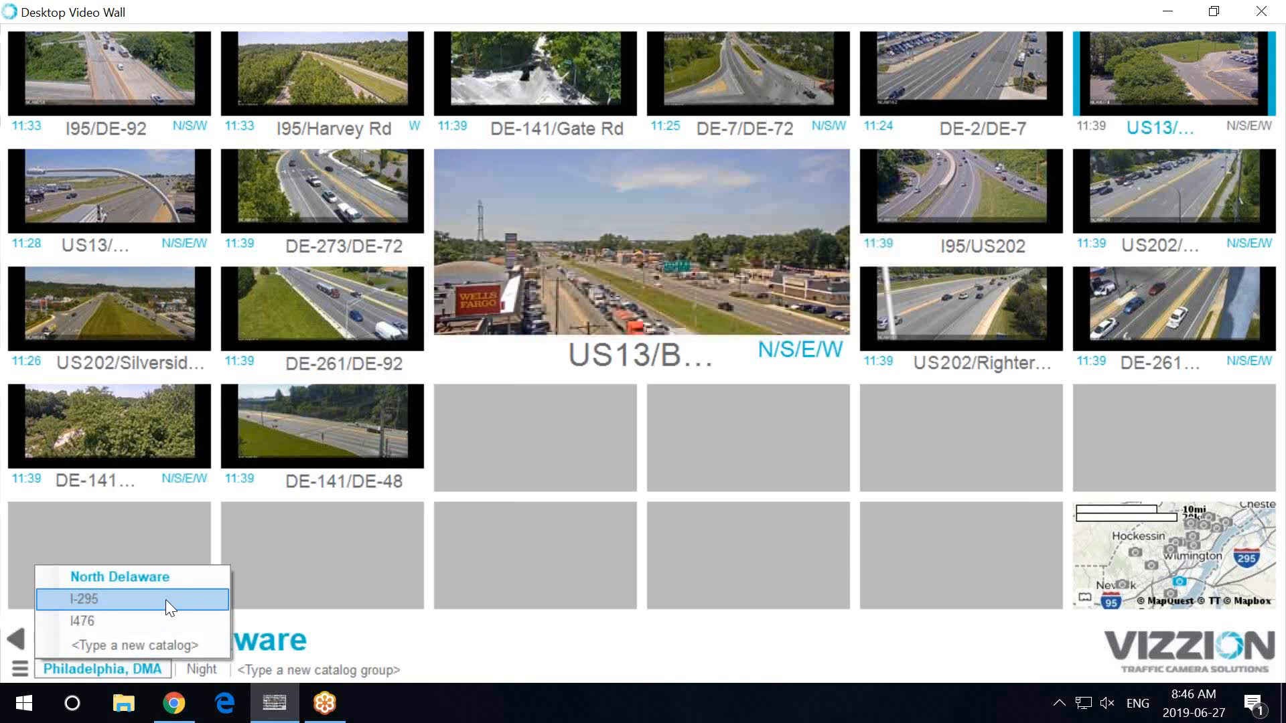
click(166, 600)
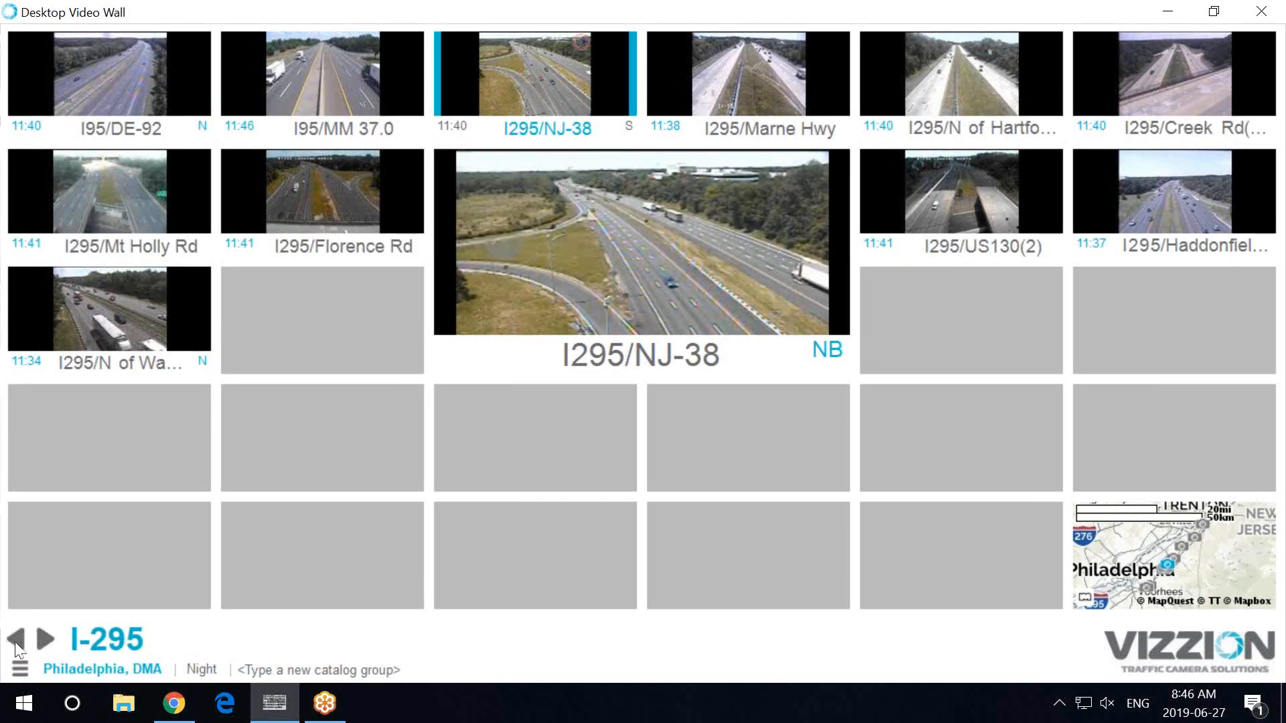
click(16, 641)
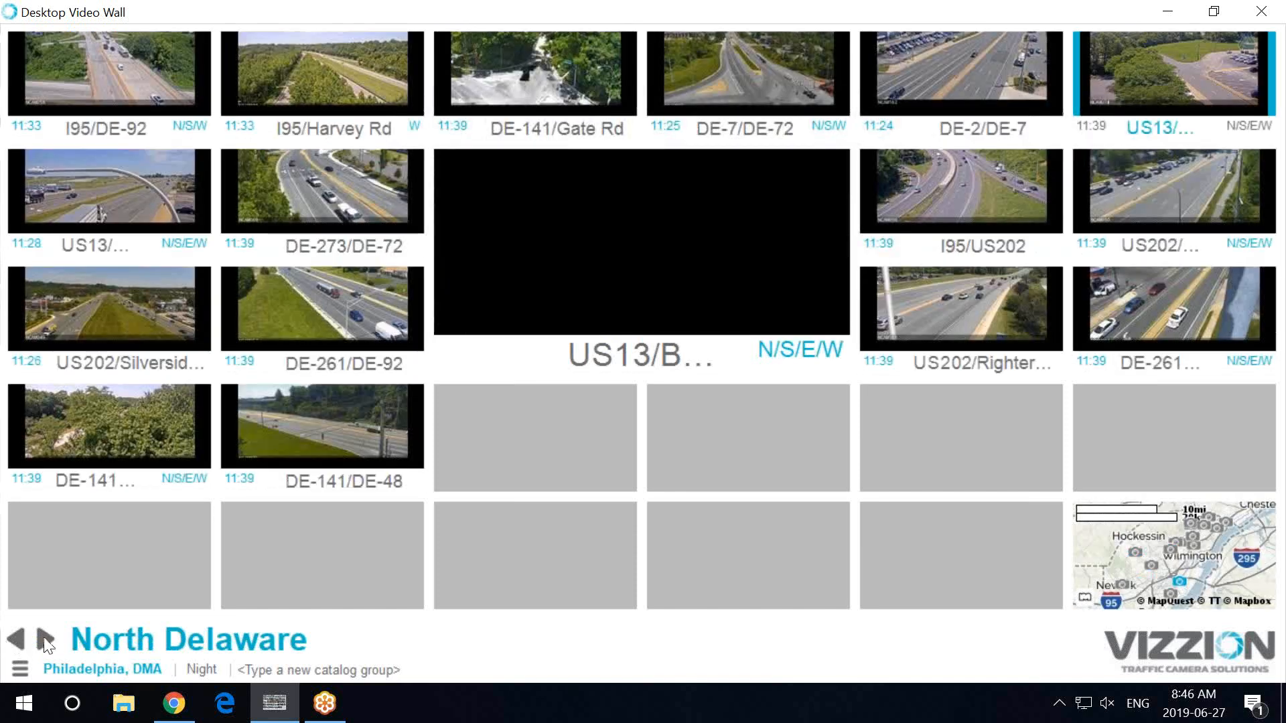
click(16, 641)
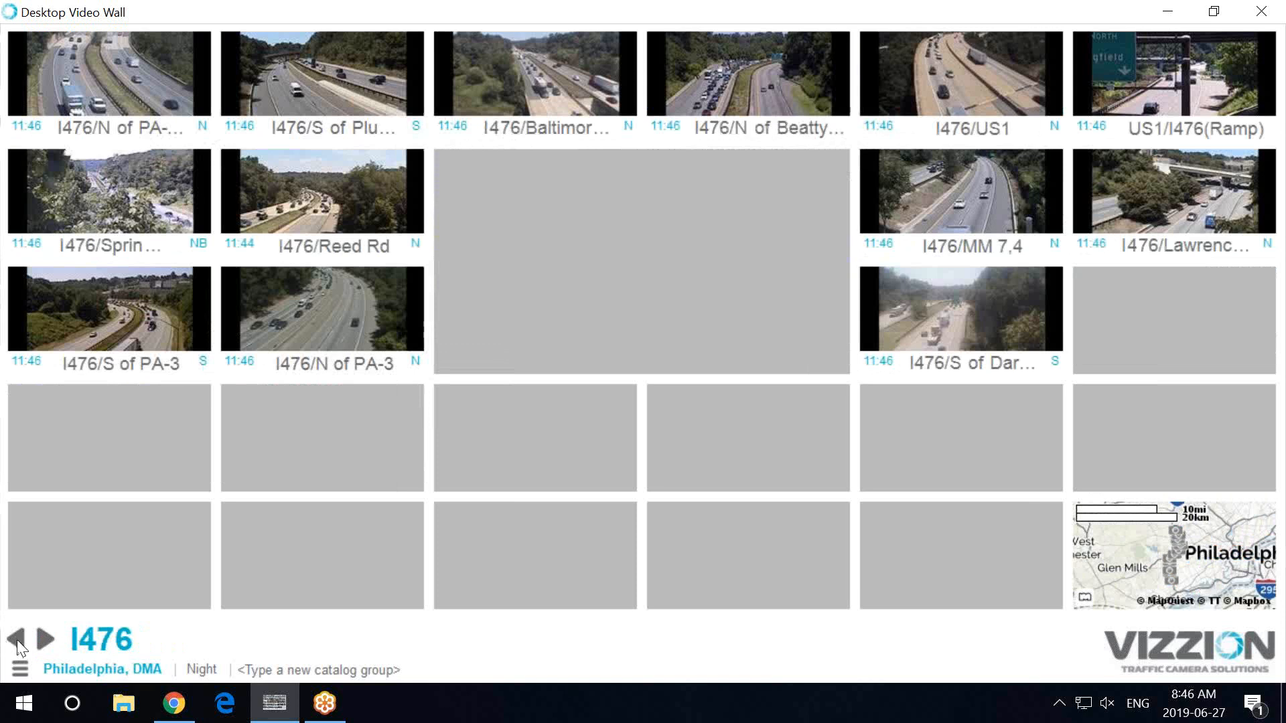
click(146, 670)
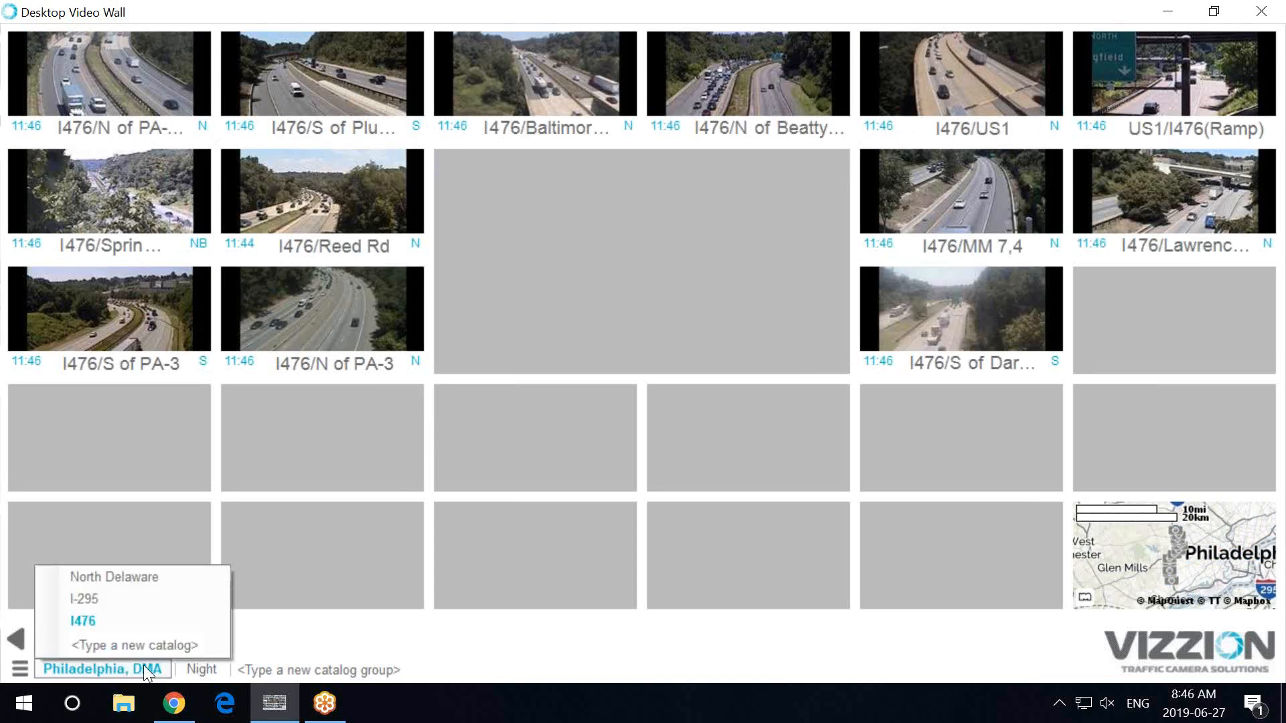
click(708, 654)
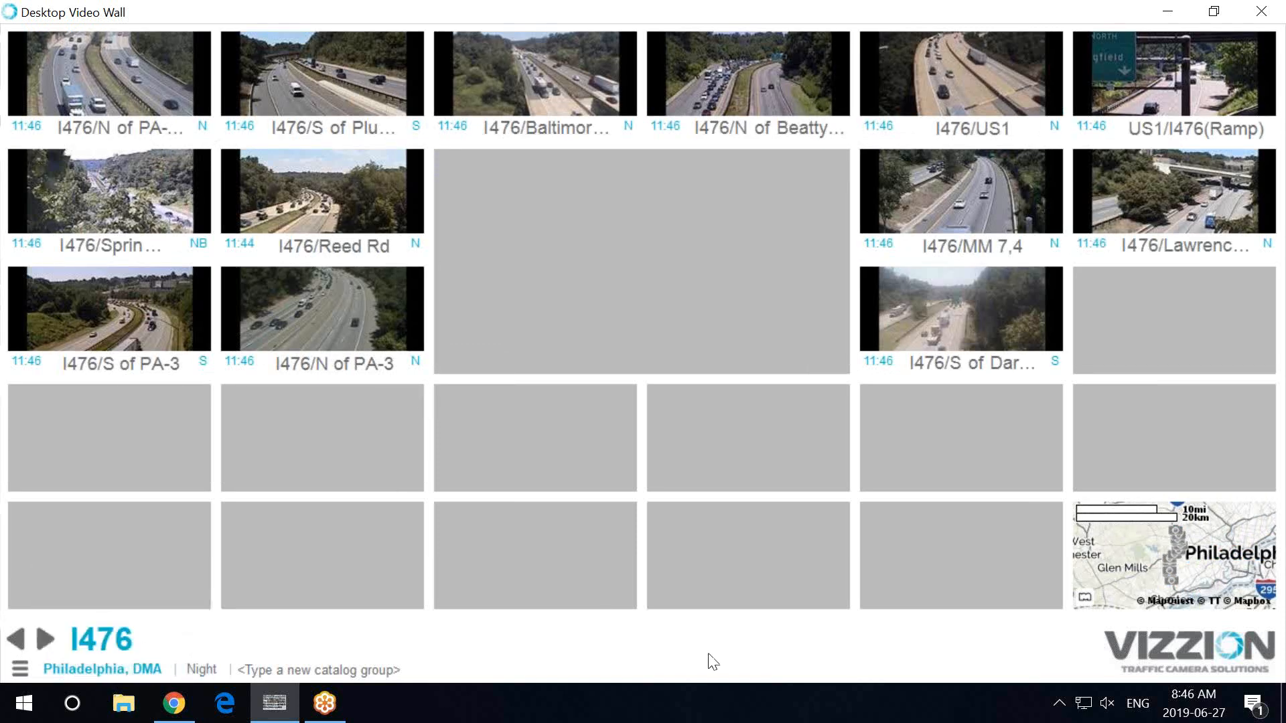
Step: Set the wall to cycle automatically through catalogs every 30 seconds, and check the catalogs in the Philadelphia, DMA group
click(20, 670)
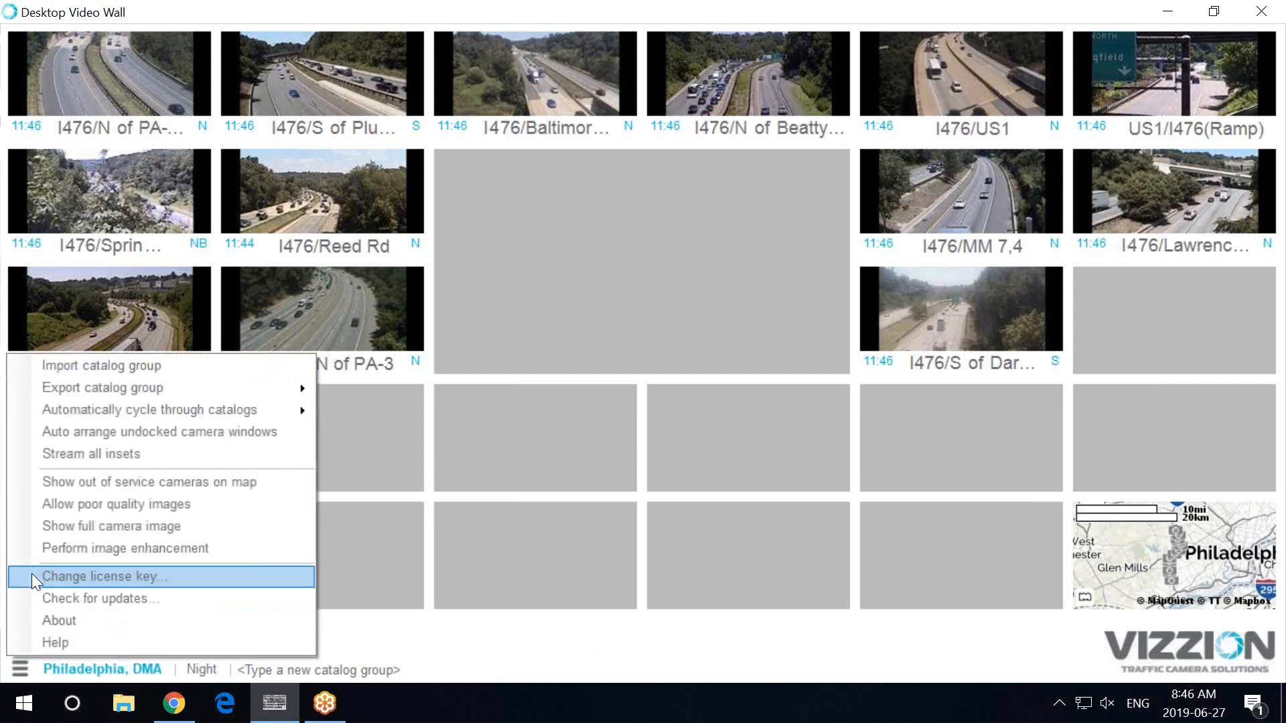
mouse_move(126, 412)
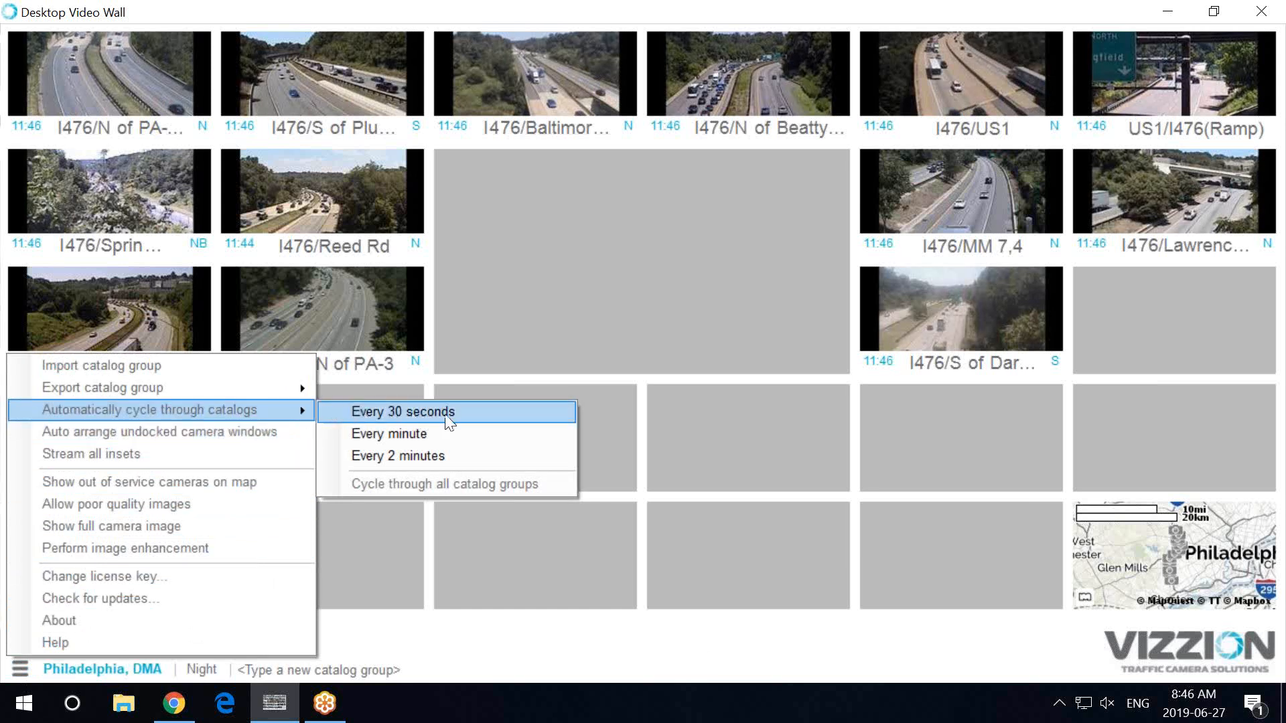
click(480, 422)
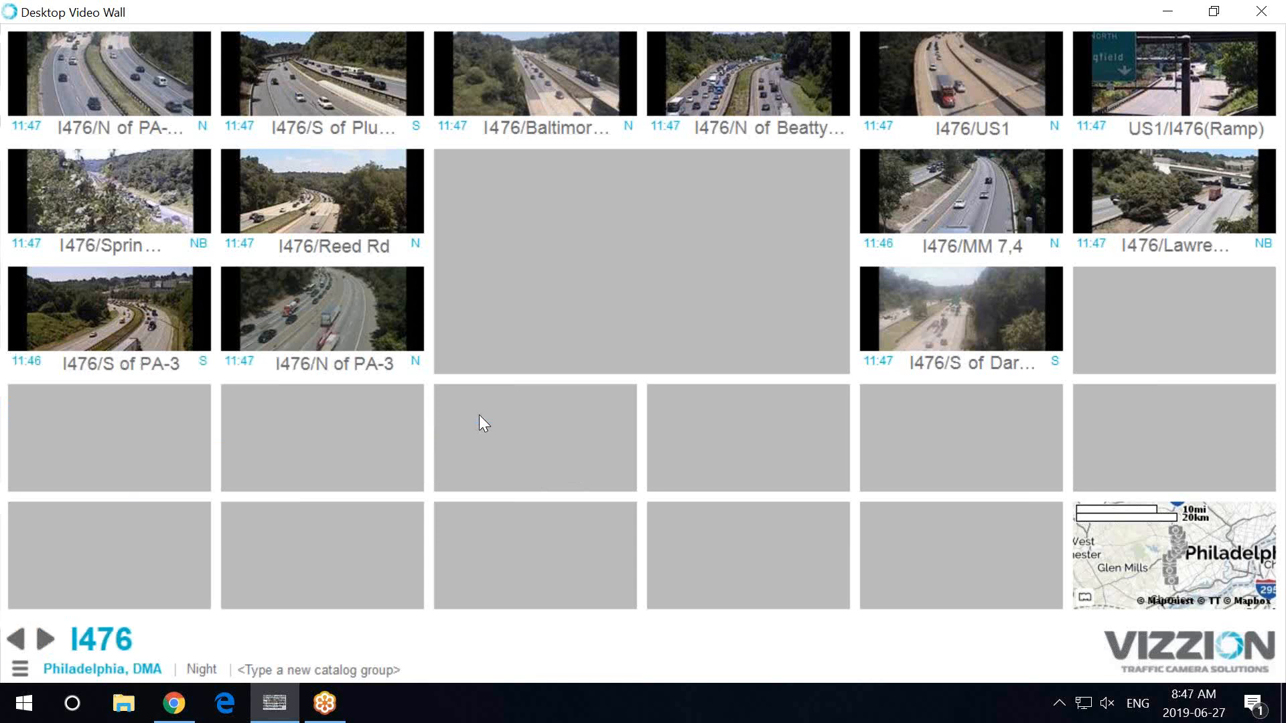
click(101, 669)
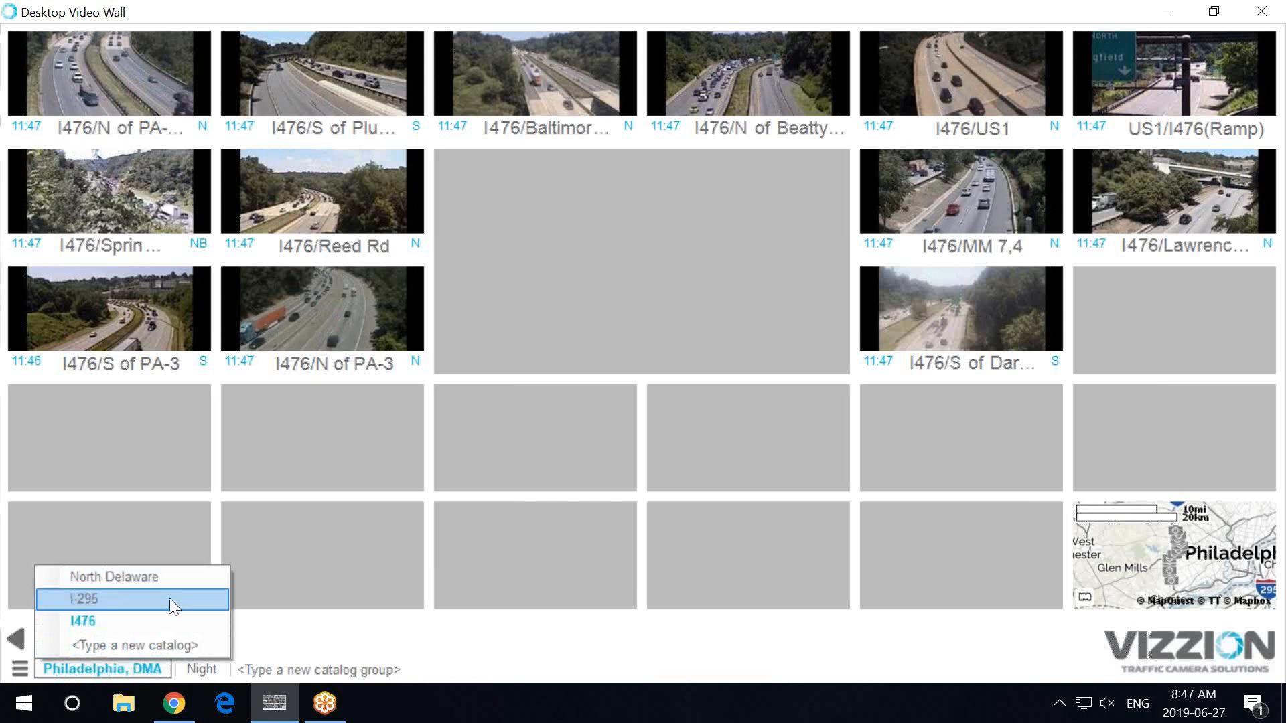
click(150, 620)
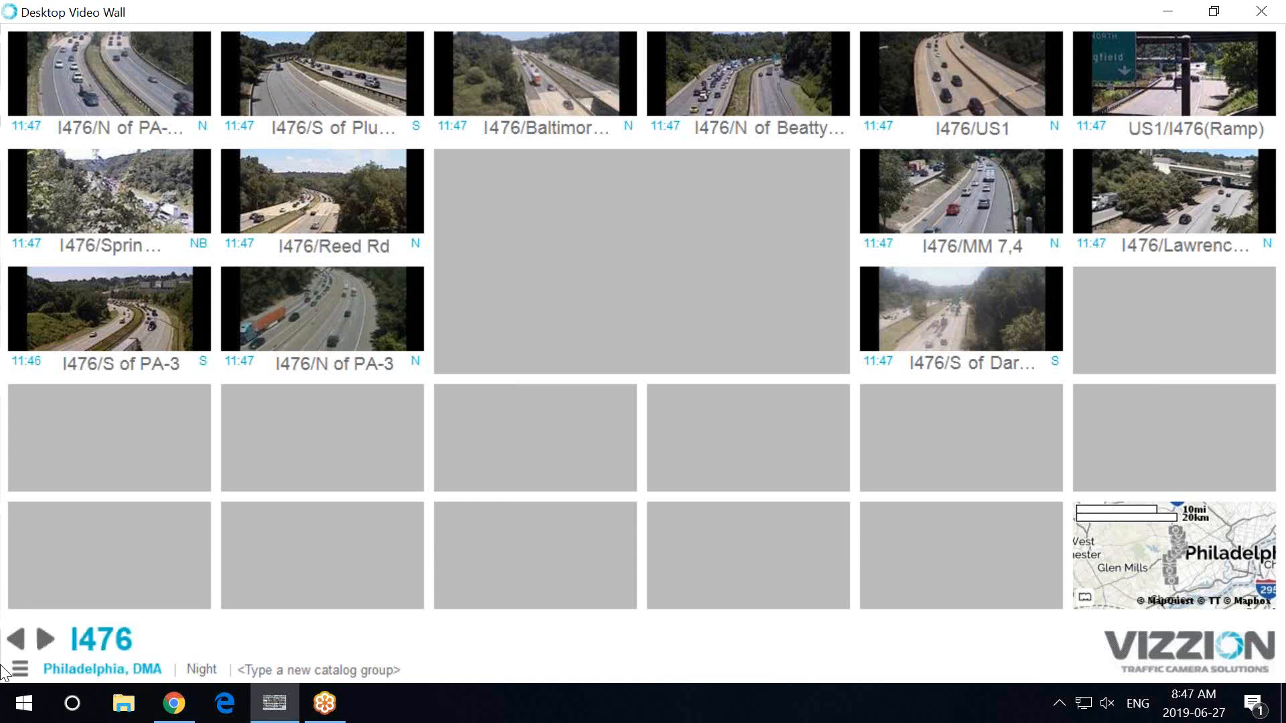
Step: Enable cycling through all catalog groups, and review the catalogs under the Philadelphia, DMA and Night groups
click(21, 669)
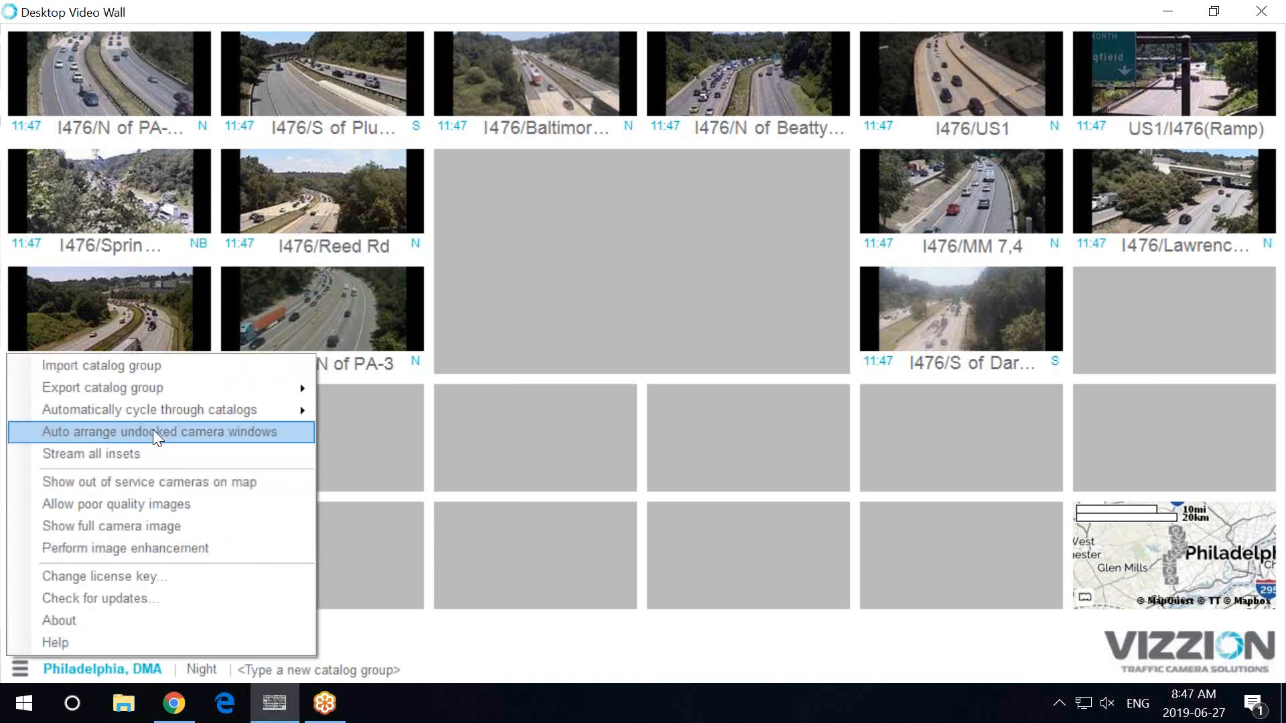
mouse_move(170, 421)
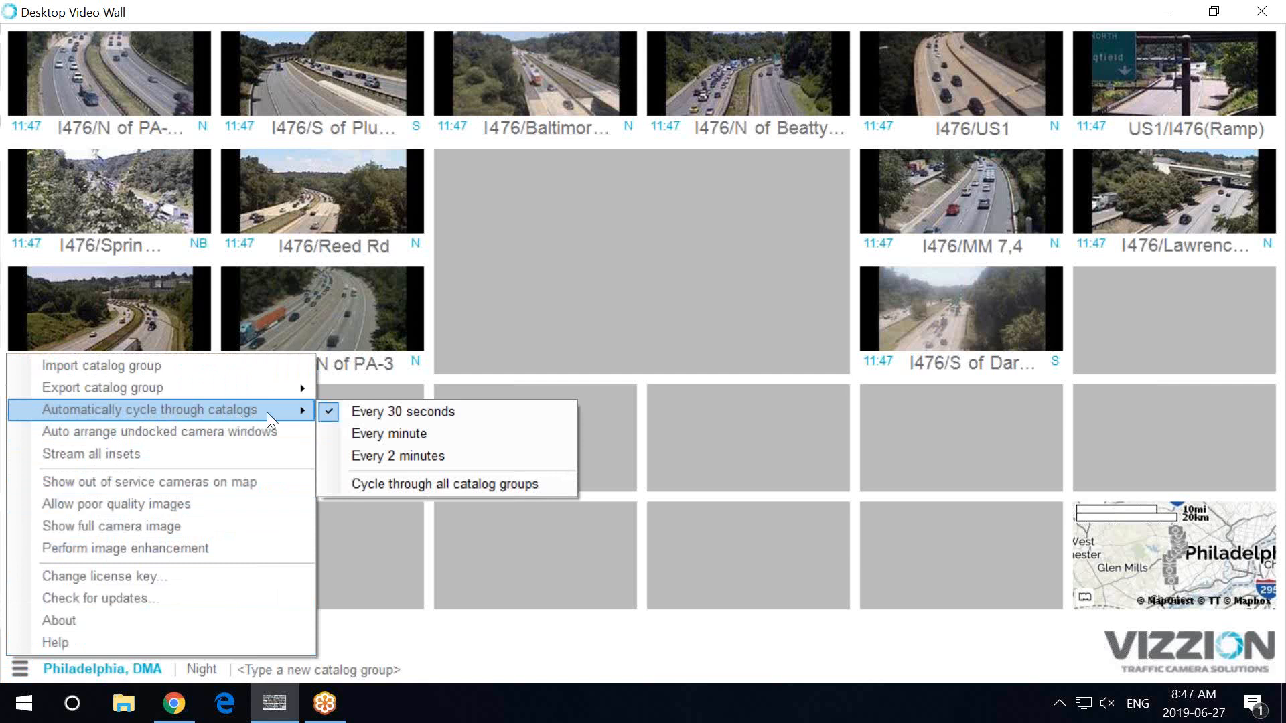
click(440, 485)
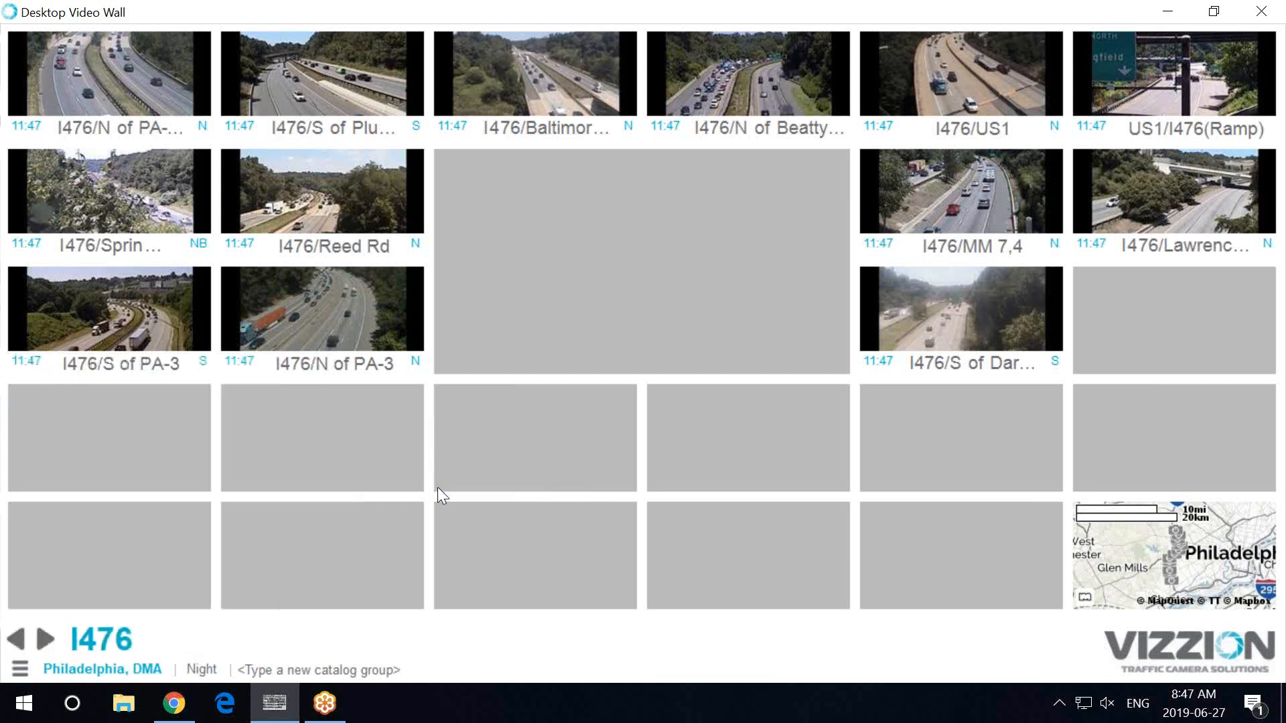
click(116, 673)
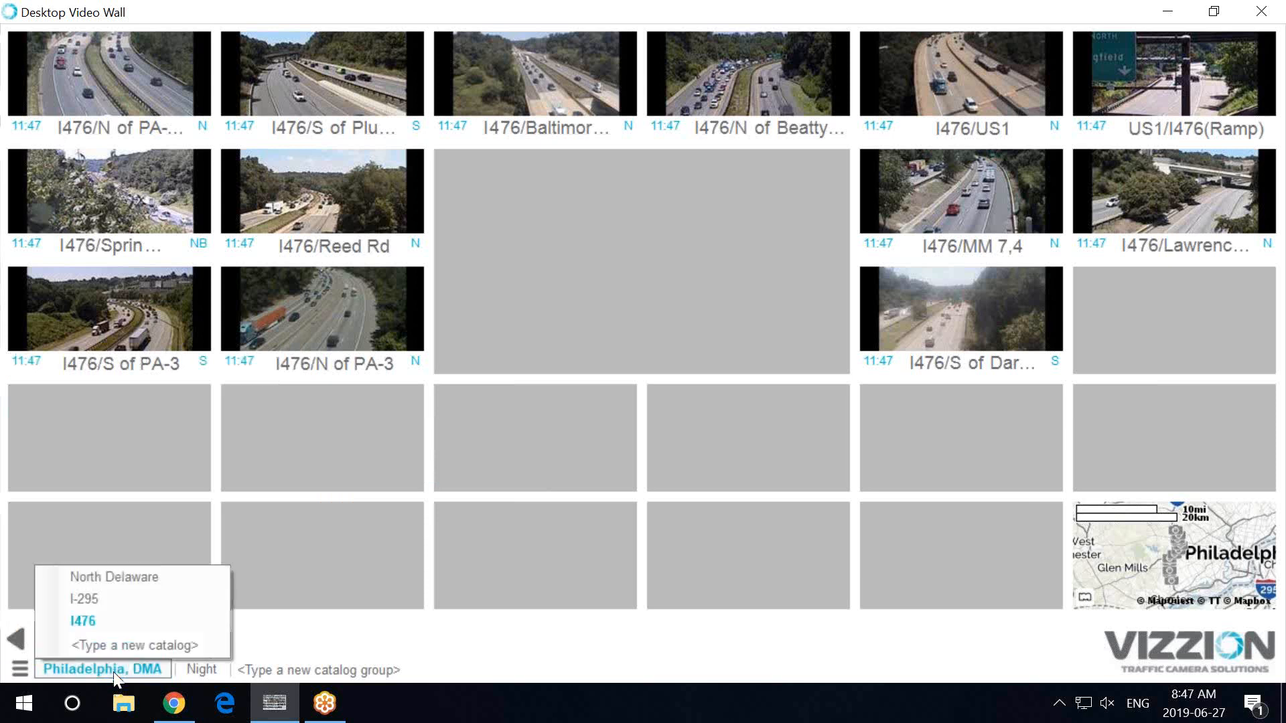
click(116, 622)
click(182, 673)
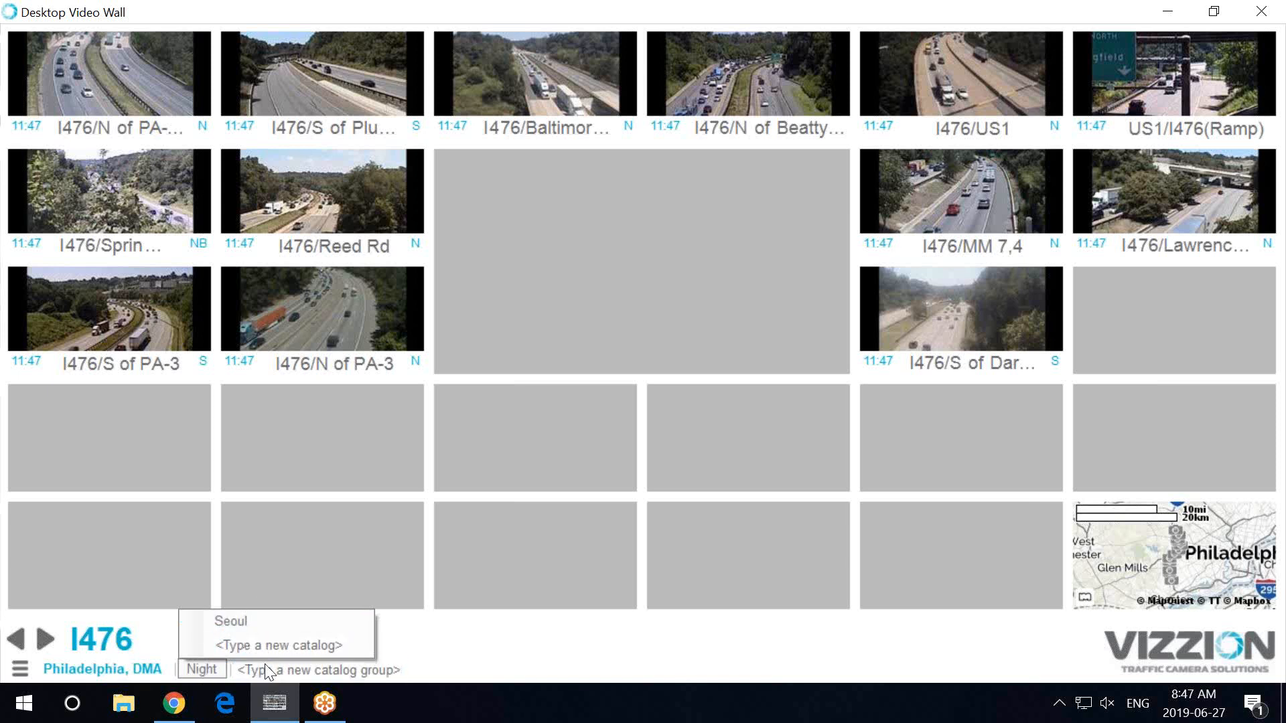
click(102, 669)
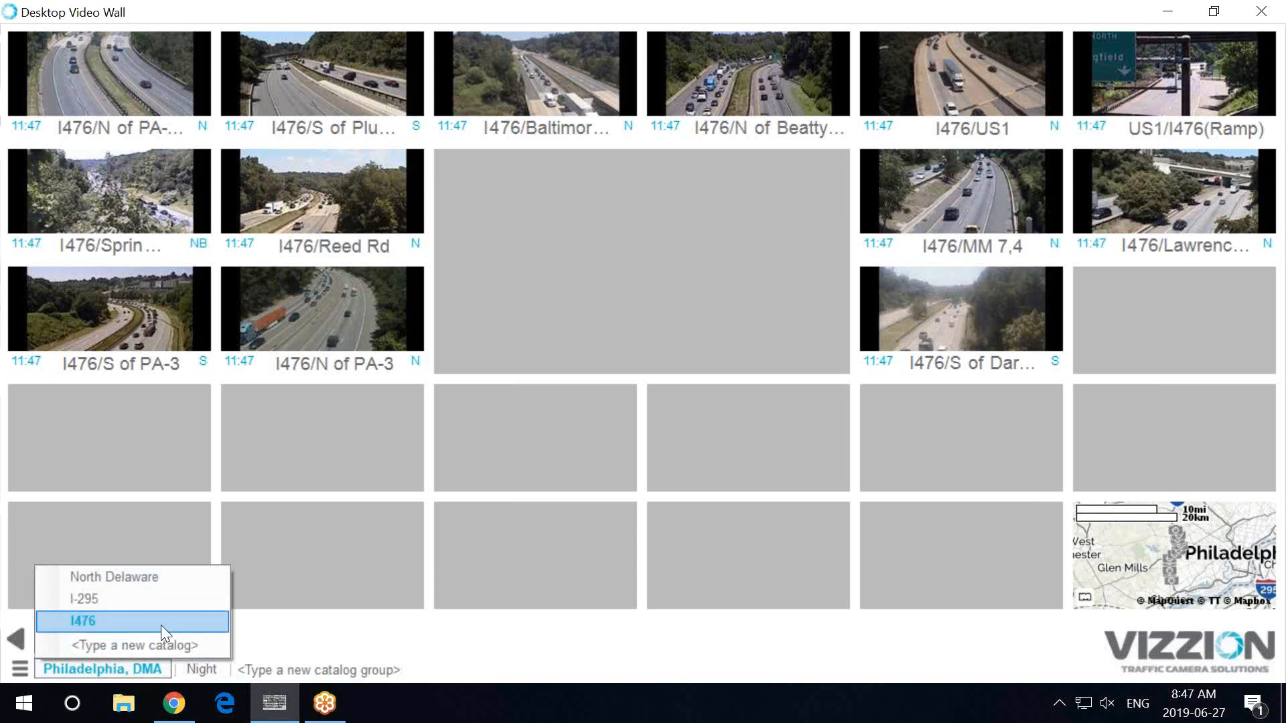
click(424, 641)
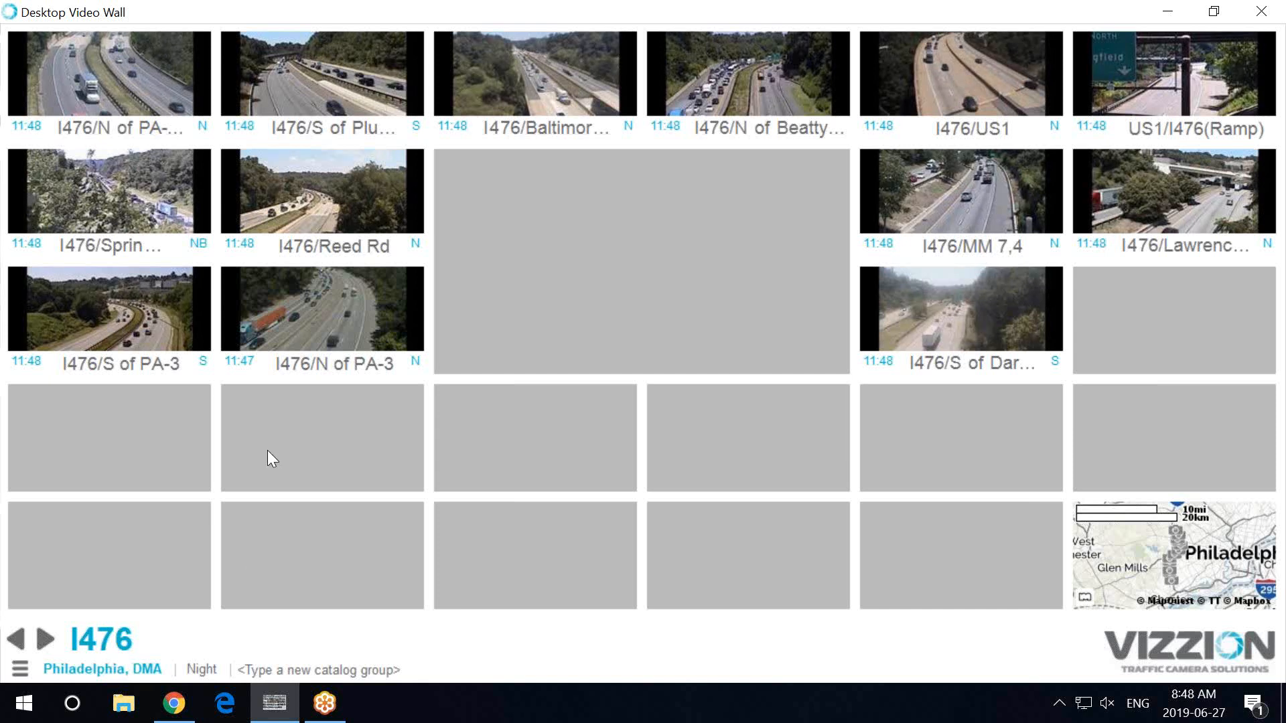
Step: Turn on showing the full camera image for the I476 catalog's cameras
click(20, 669)
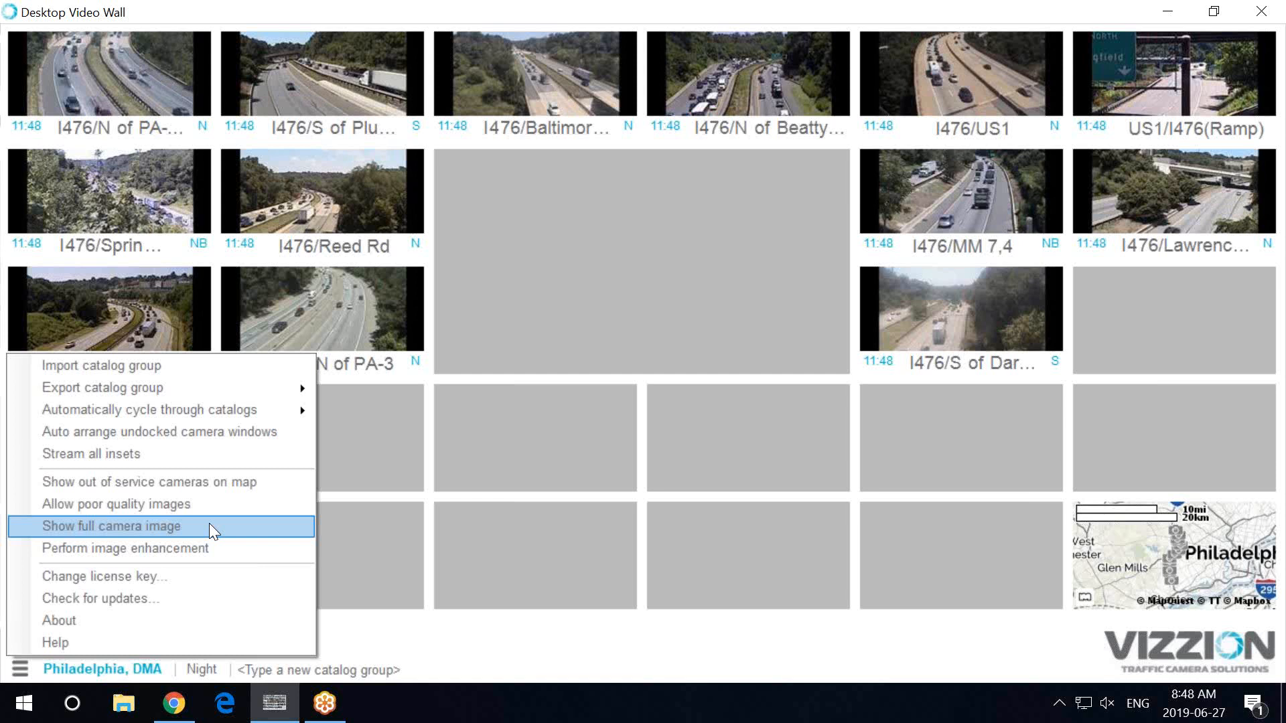
click(209, 525)
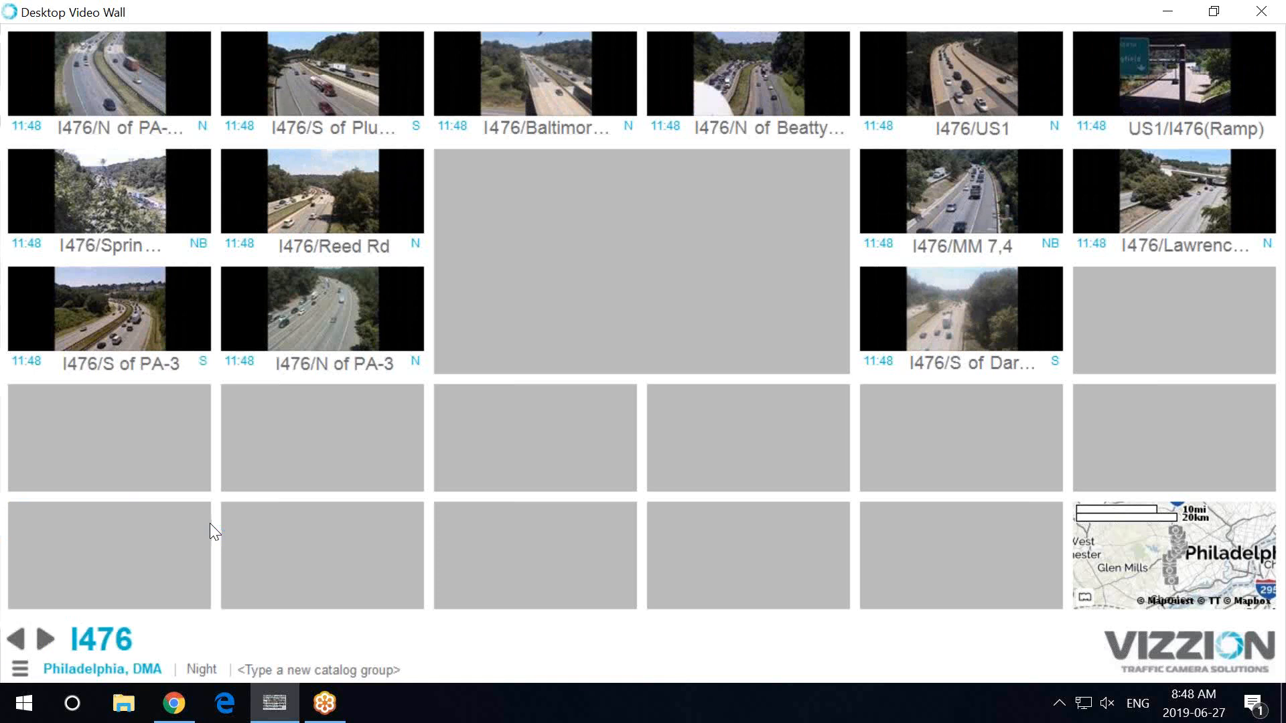
Step: Turn off showing the full camera image for the I476 catalog's cameras
click(25, 673)
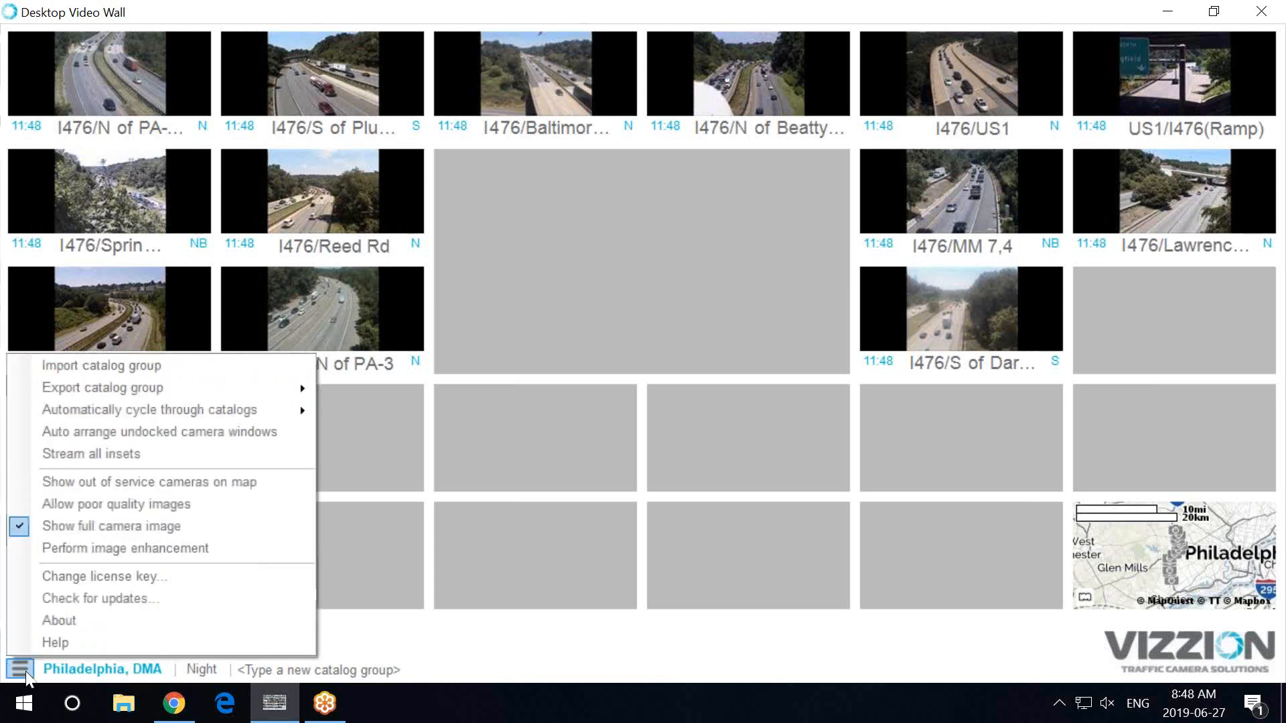
click(87, 522)
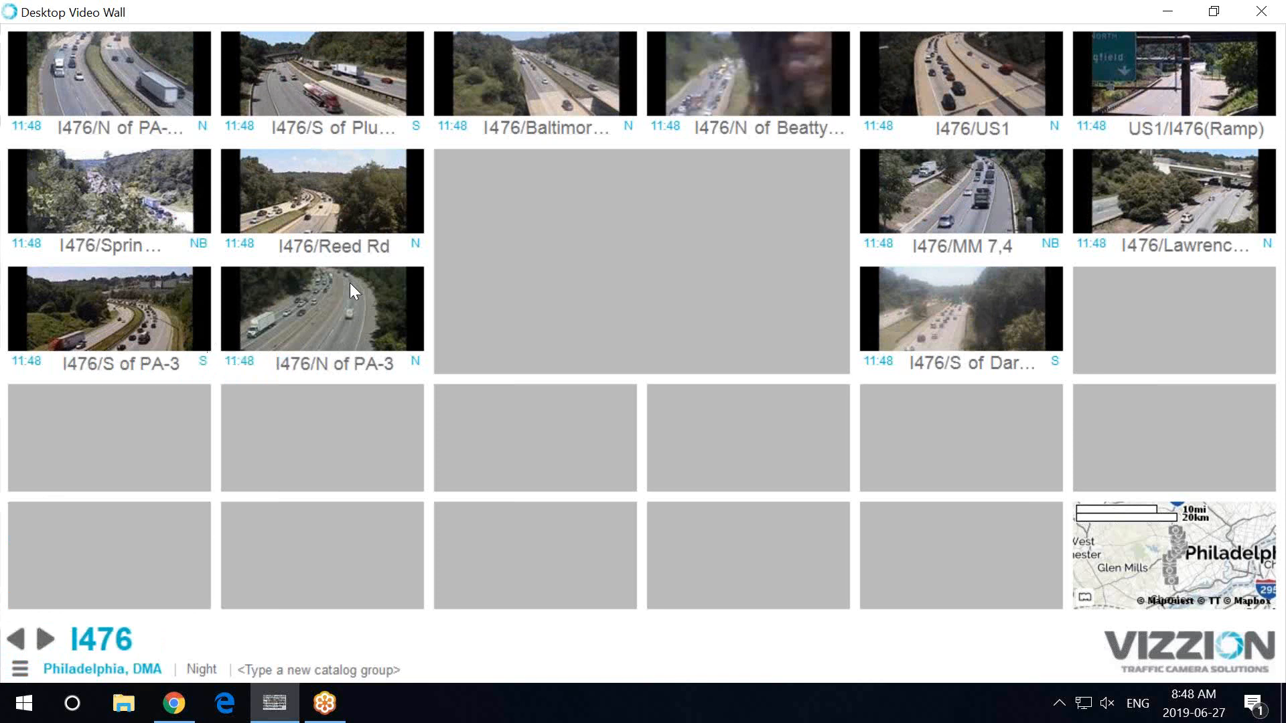
Step: Switch to the Seoul catalog in the Night group and turn on image enhancement for its cameras
click(223, 671)
click(271, 623)
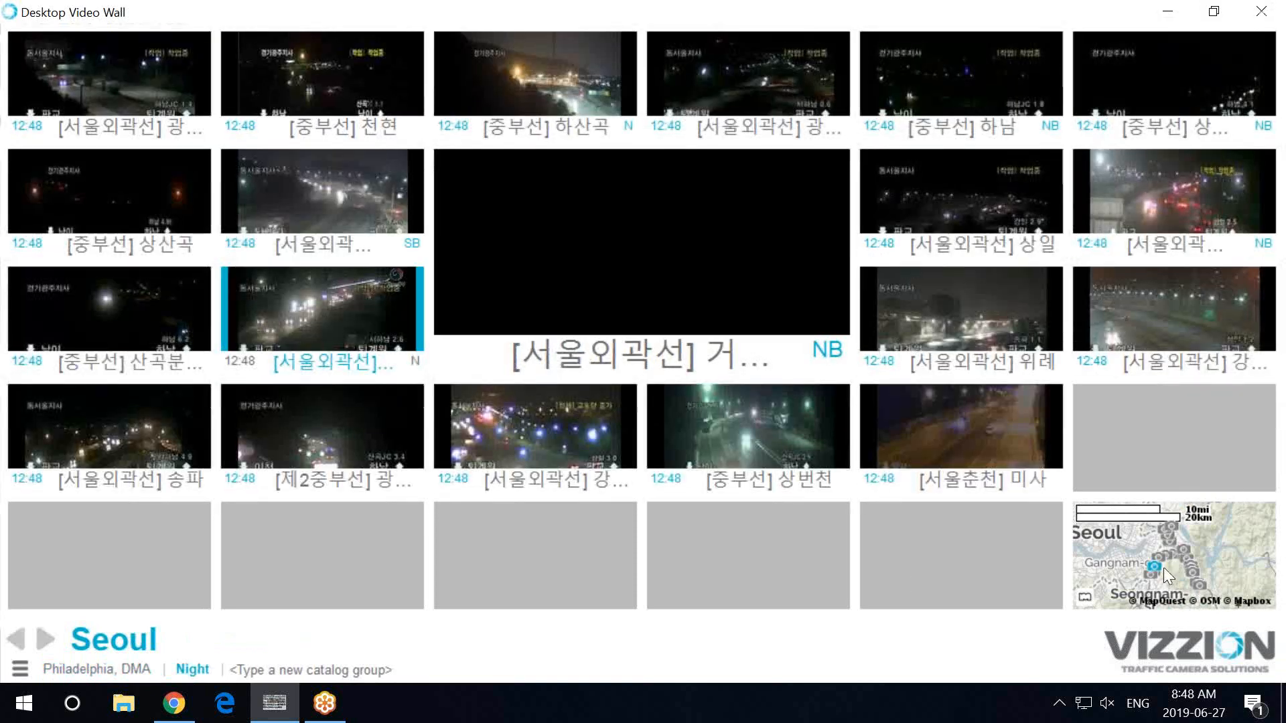
click(21, 669)
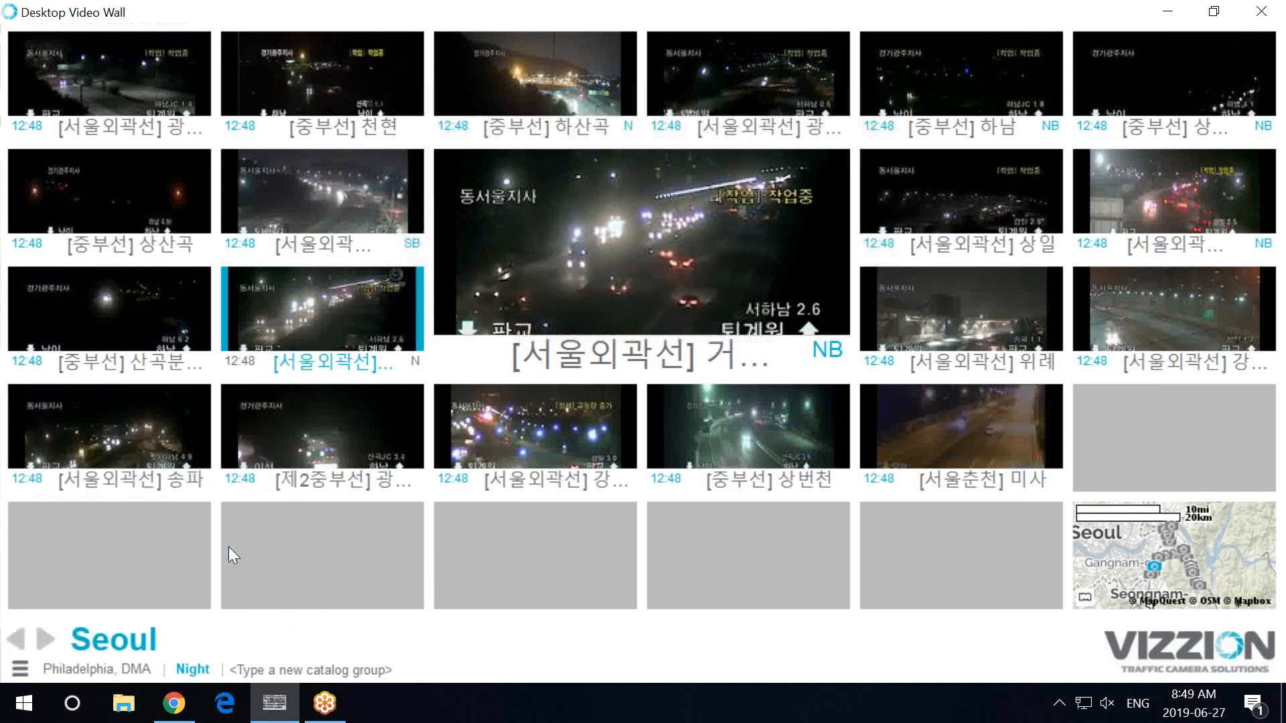
click(228, 547)
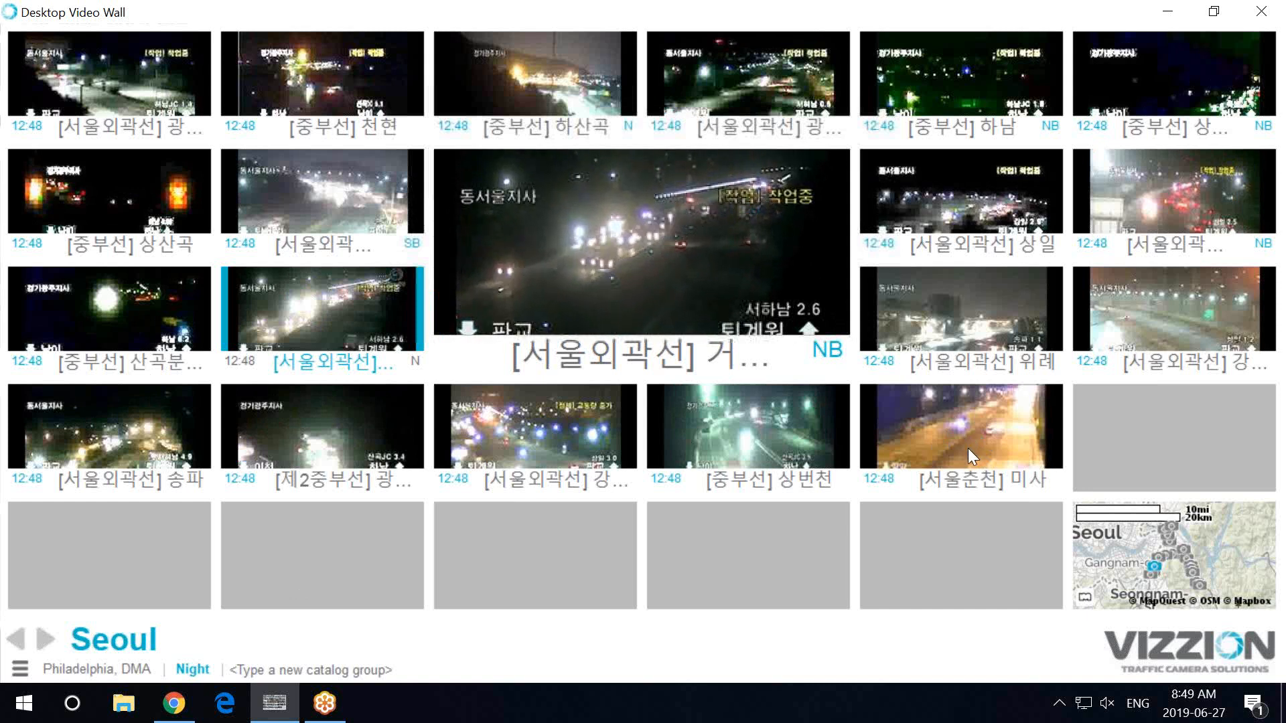
Step: Switch to the North Delaware catalog in the Philadelphia, DMA group and turn off image enhancement
click(99, 672)
click(115, 576)
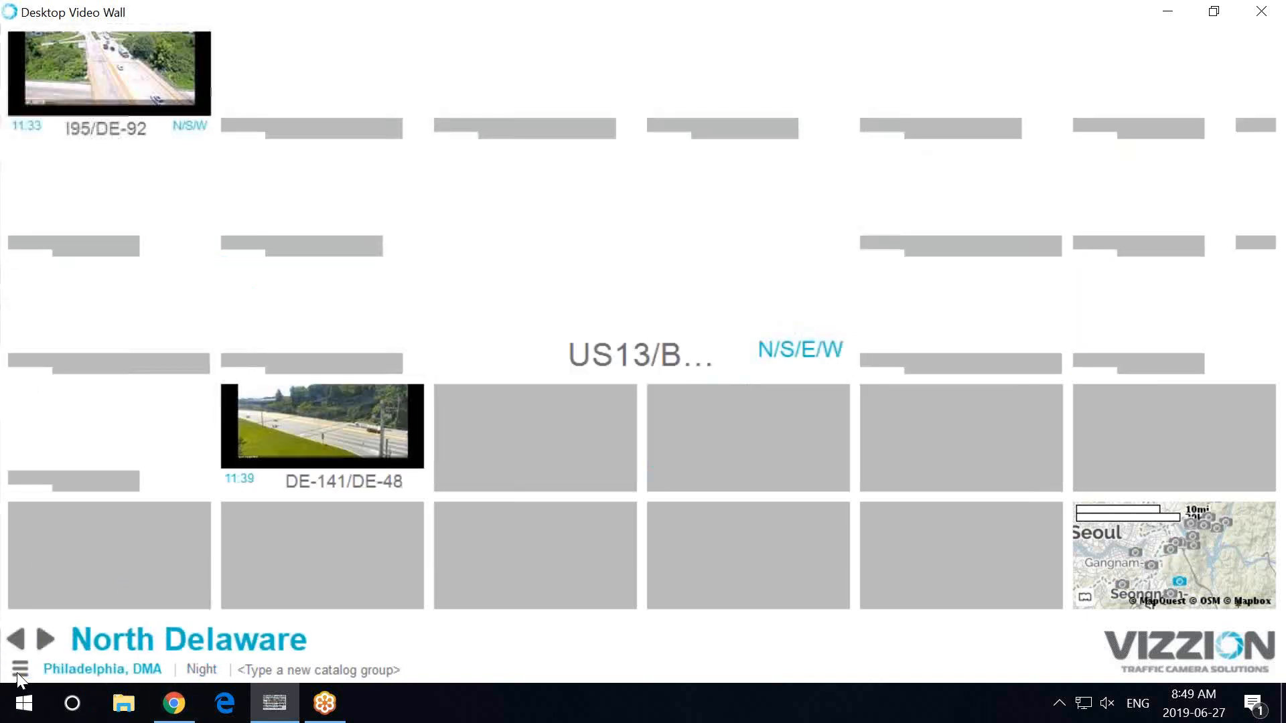
click(18, 672)
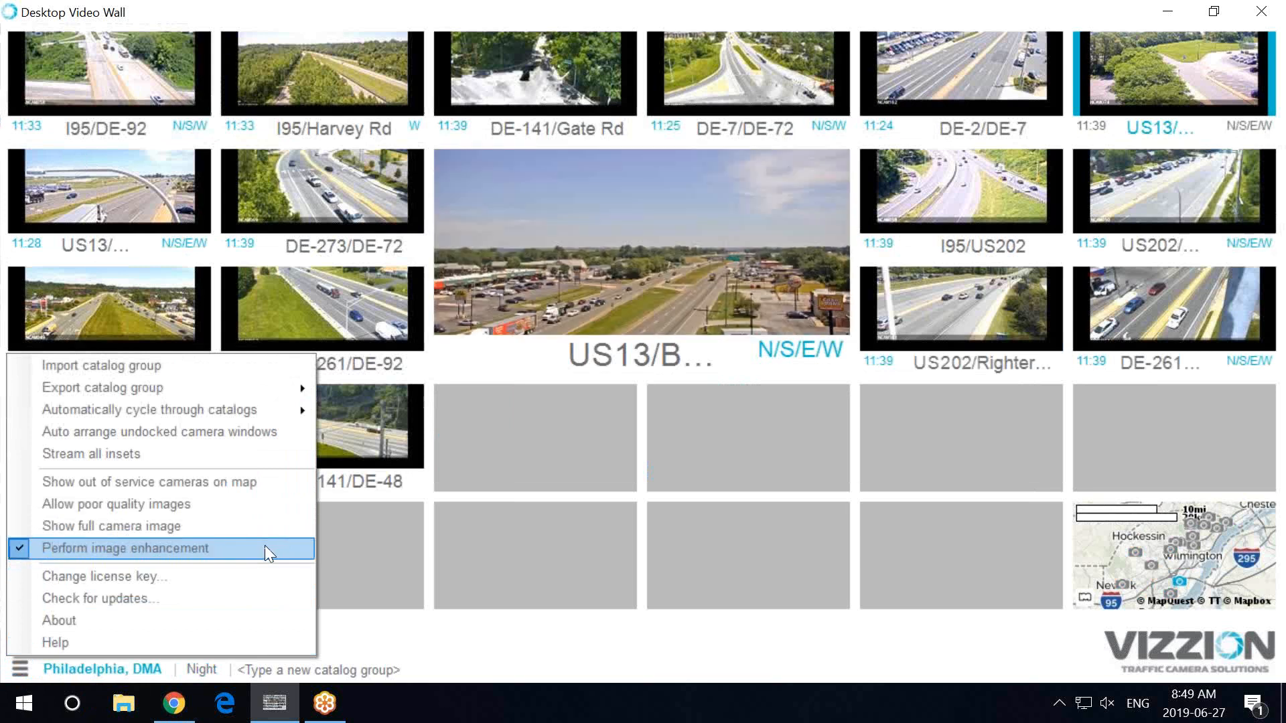
click(265, 548)
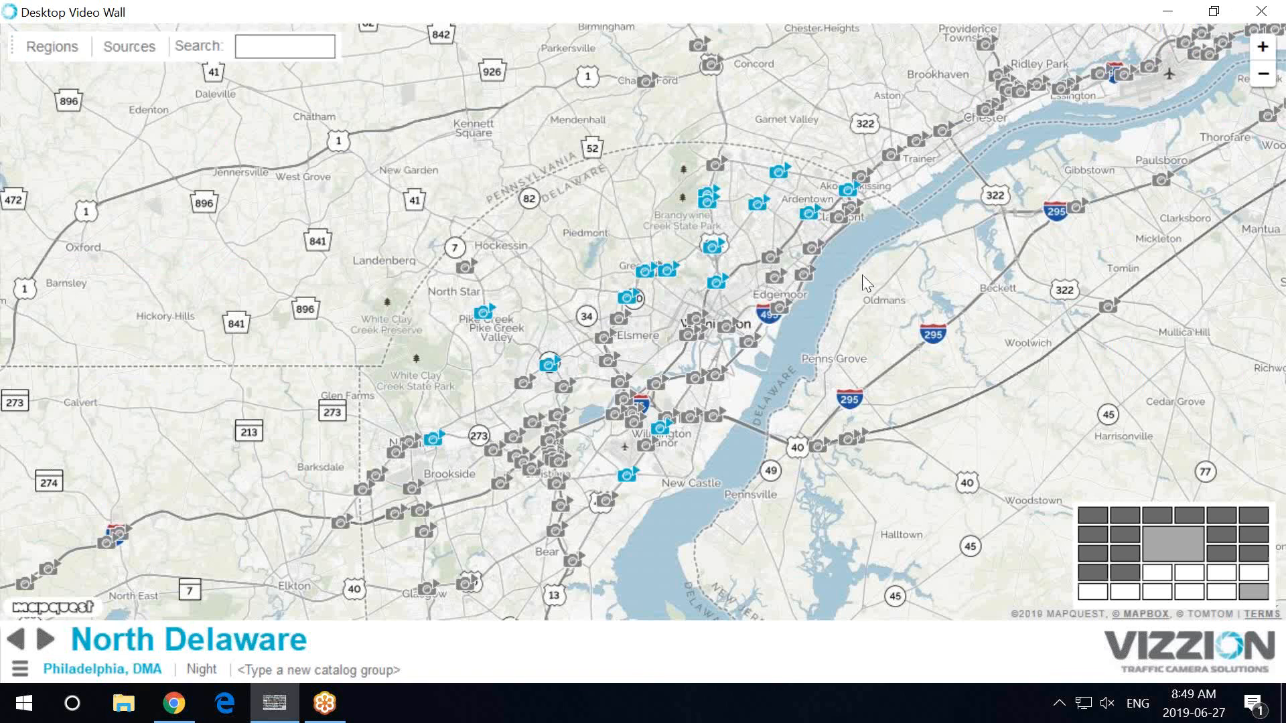
Step: Examine the map's camera coverage from North Delaware out across the United States and in the New York area
scroll(862, 276, down, 1)
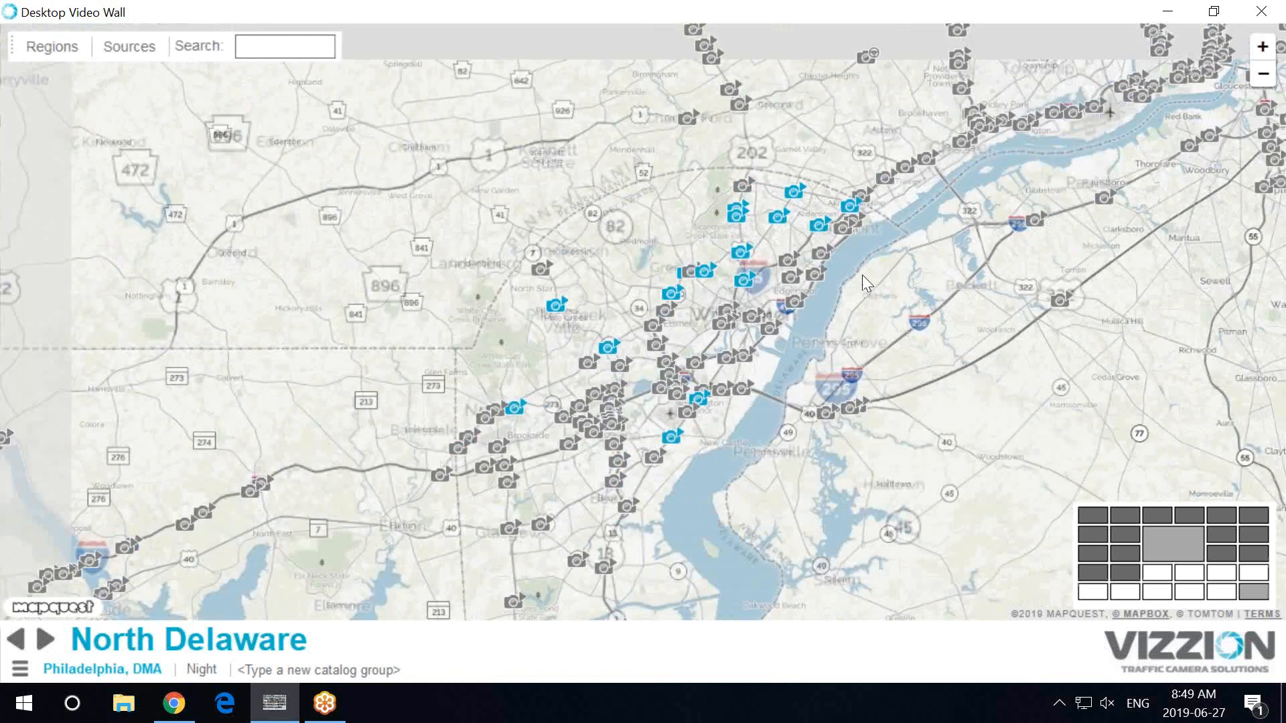
scroll(862, 275, down, 2)
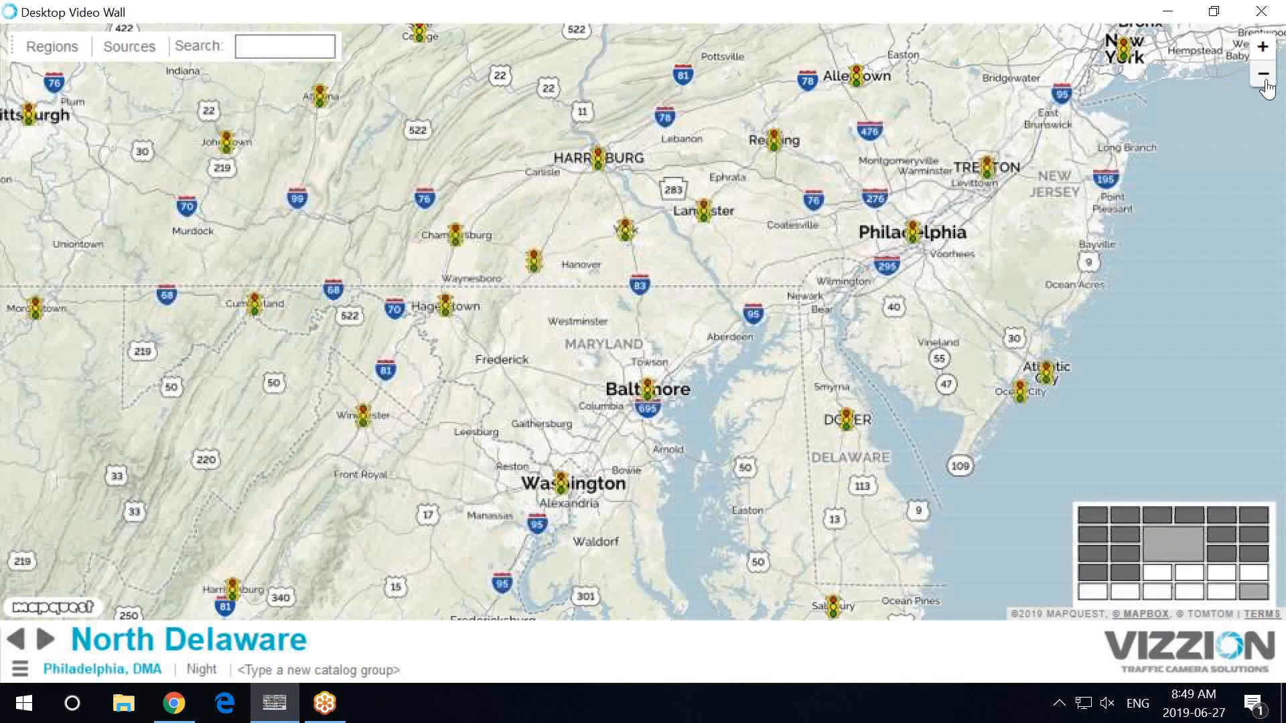
click(1264, 77)
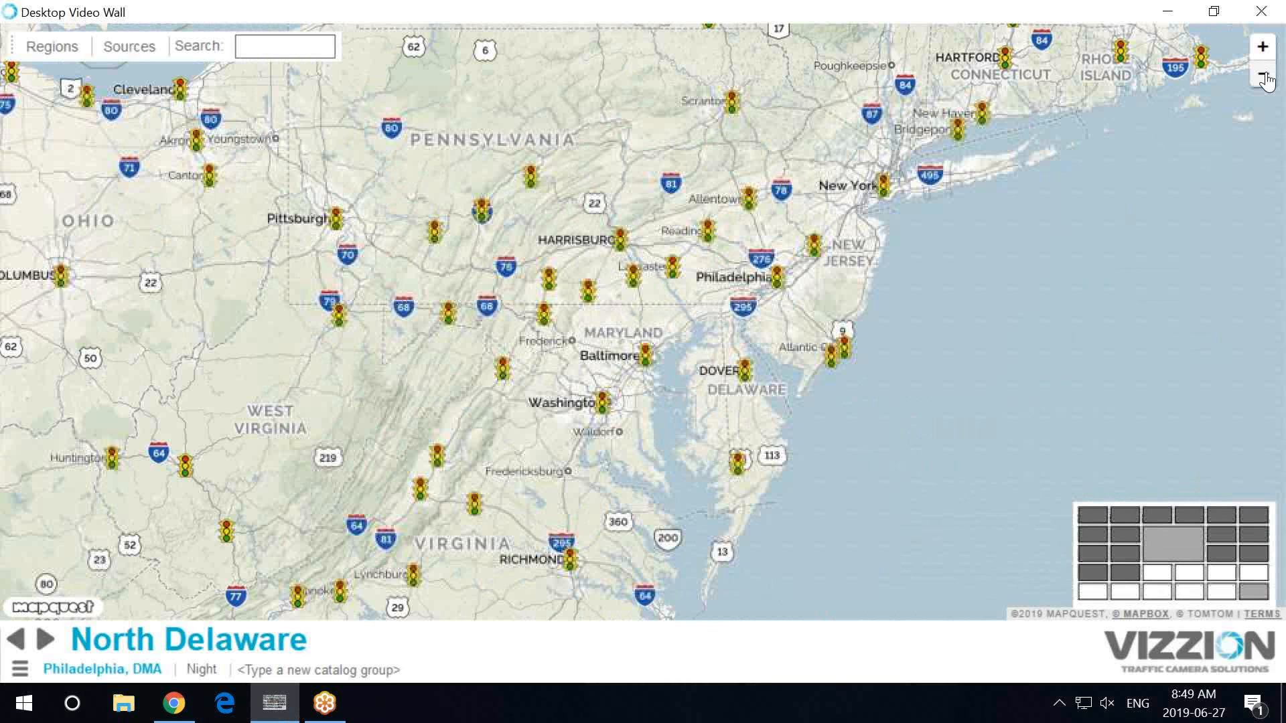
scroll(627, 328, up, 1)
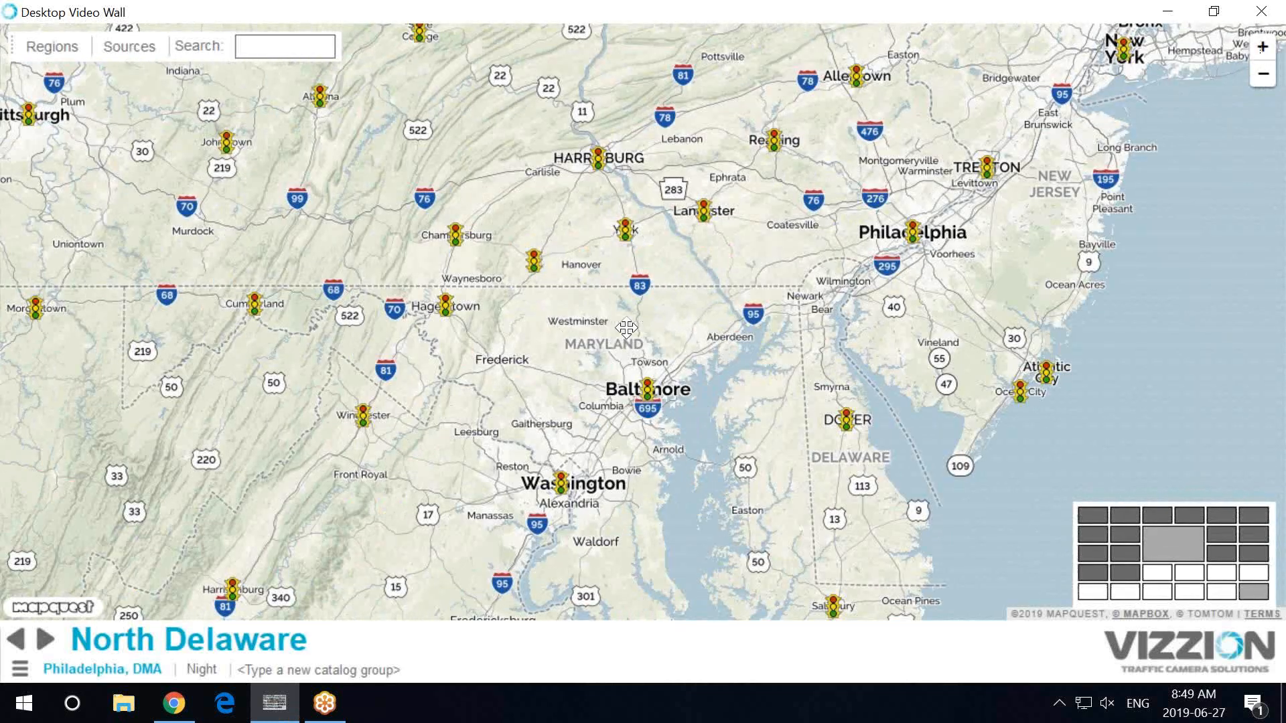
drag(626, 328, 1011, 388)
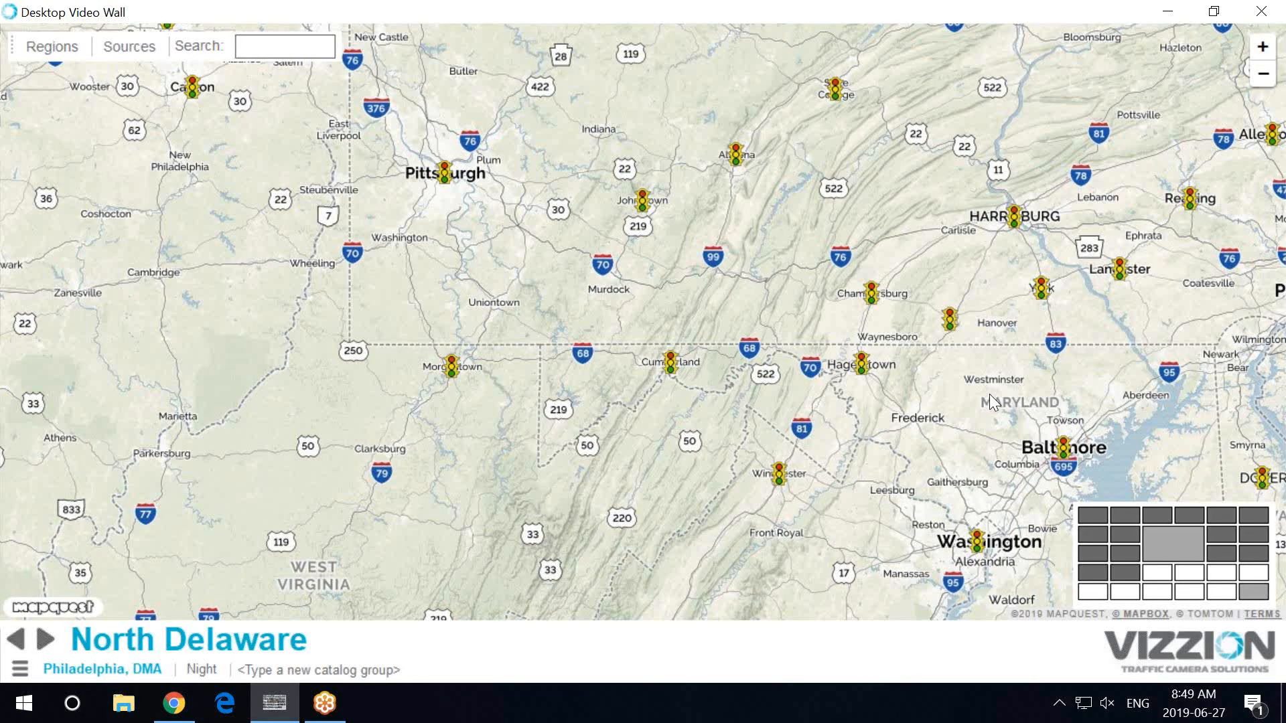
scroll(737, 389, down, 3)
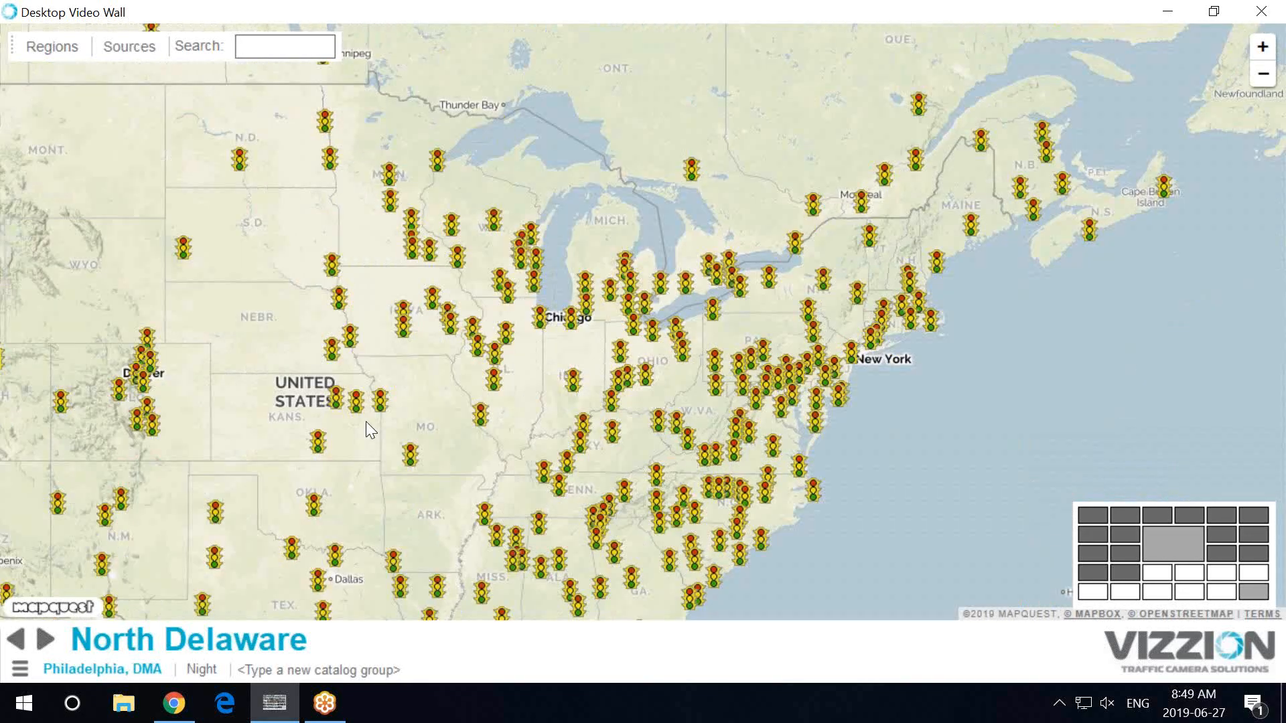
drag(365, 420, 560, 358)
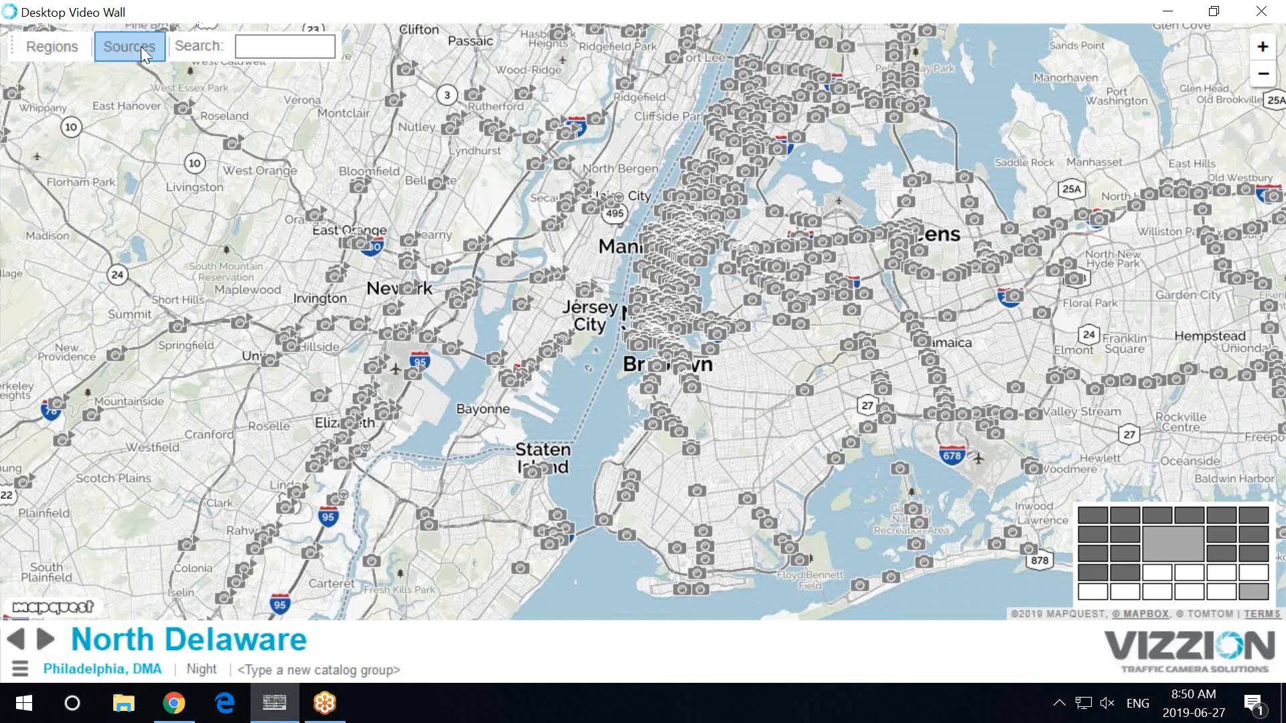
Step: Show the Philadelphia-Camden-Wilmington, PA-NJ-DE-MD MSA region on the map, chosen from New Jersey's regions in the United States
click(67, 45)
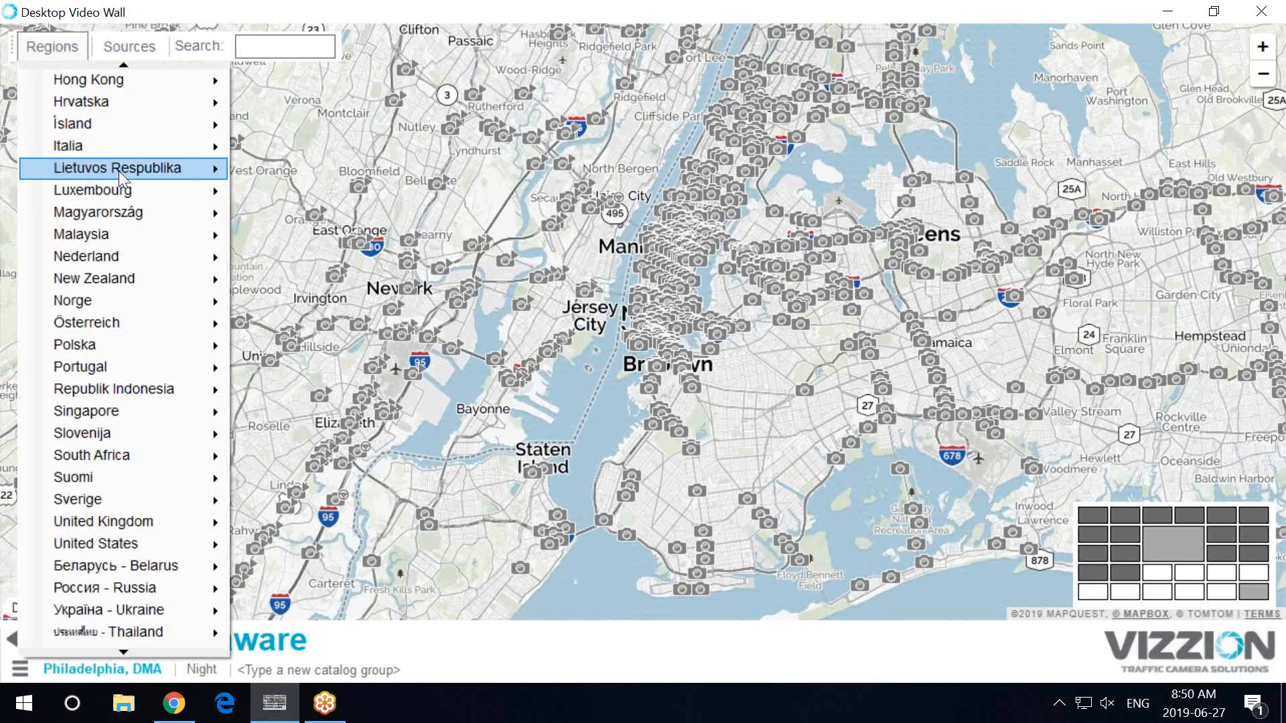
click(124, 653)
click(124, 652)
click(124, 652)
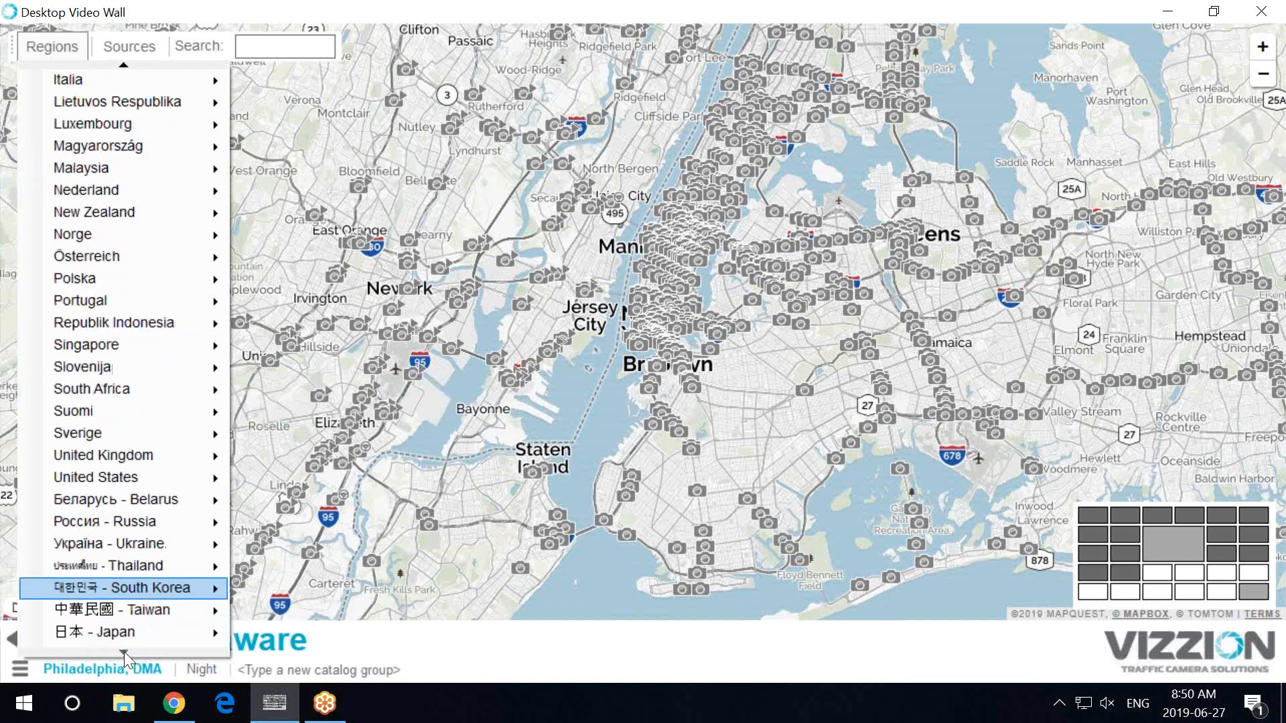
mouse_move(190, 503)
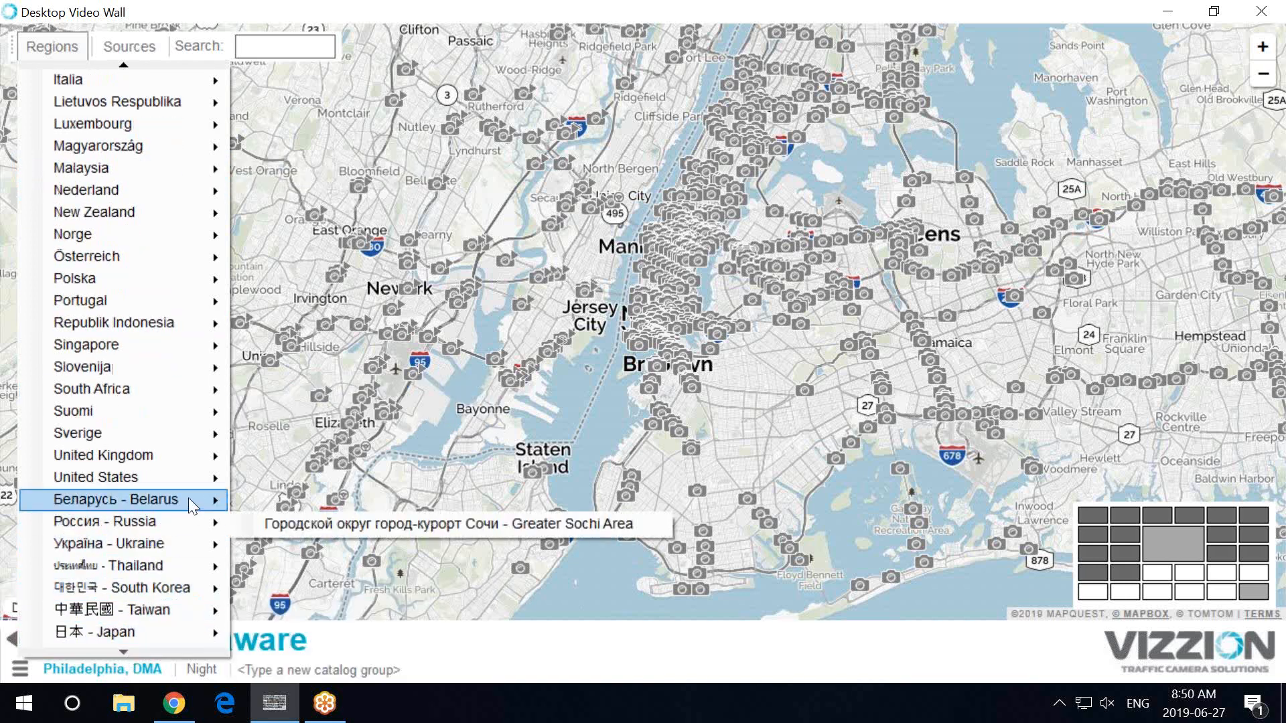
mouse_move(167, 476)
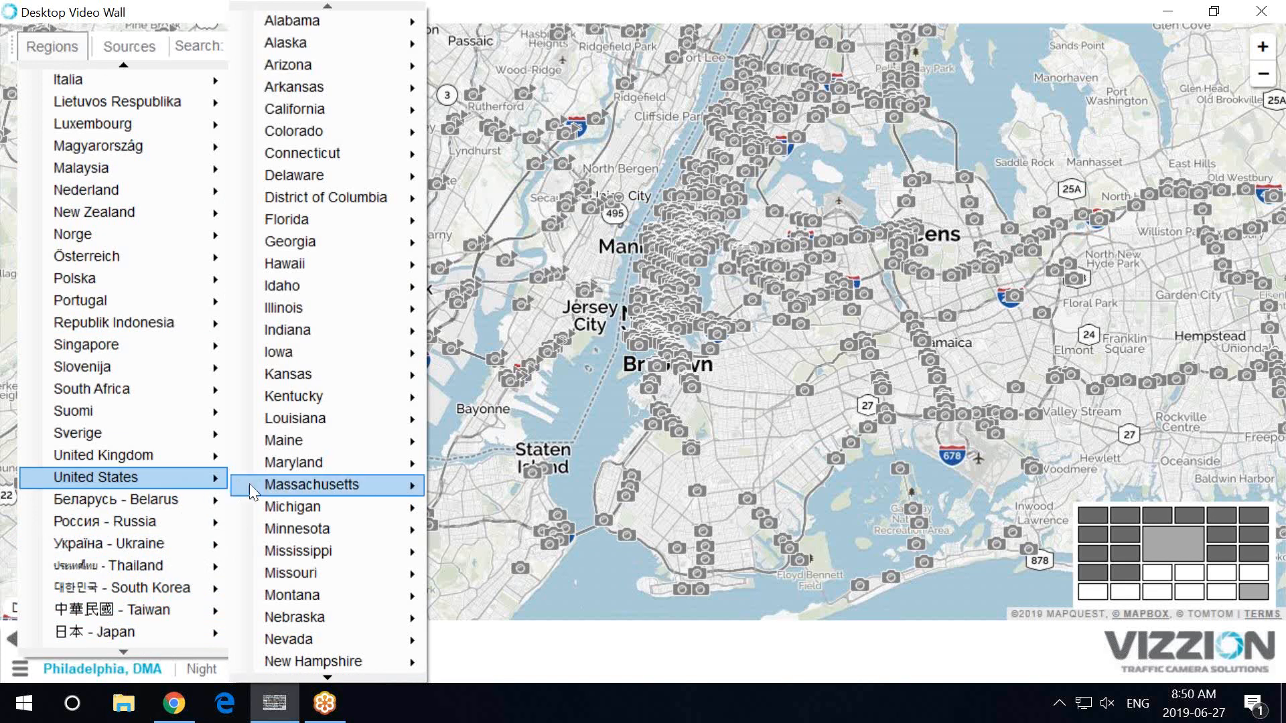
mouse_move(299, 482)
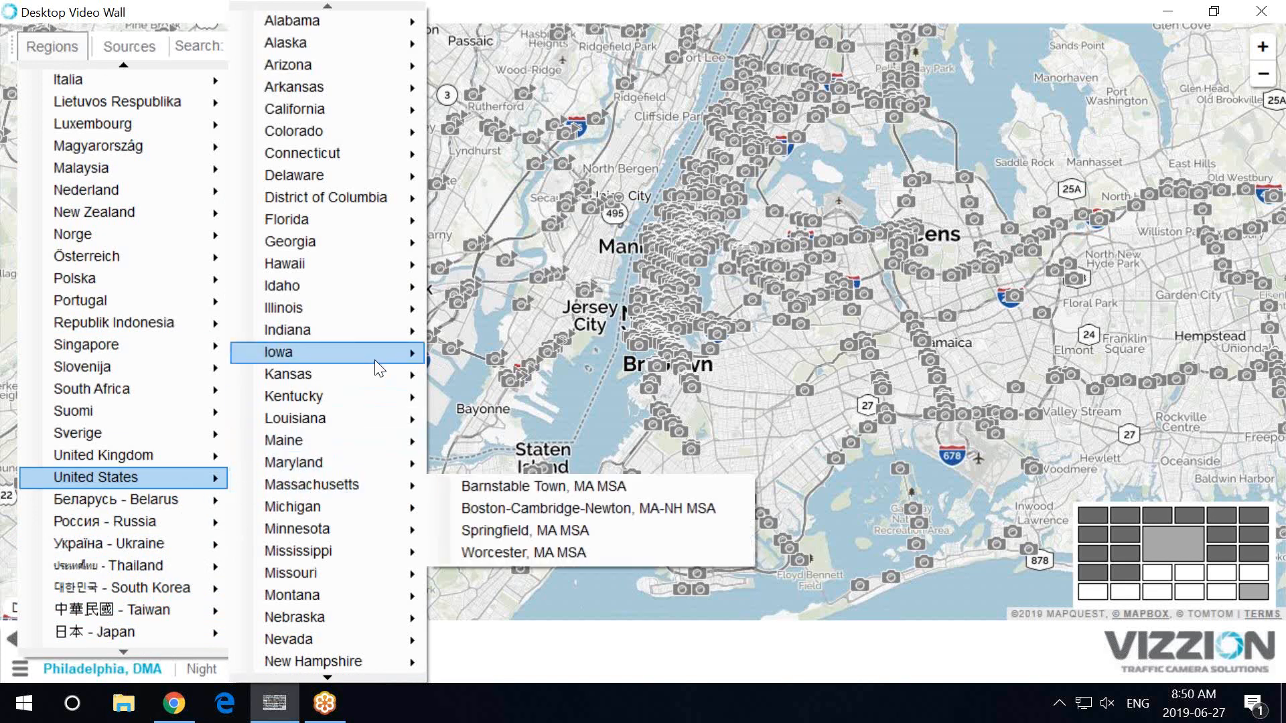
scroll(365, 681, down, 3)
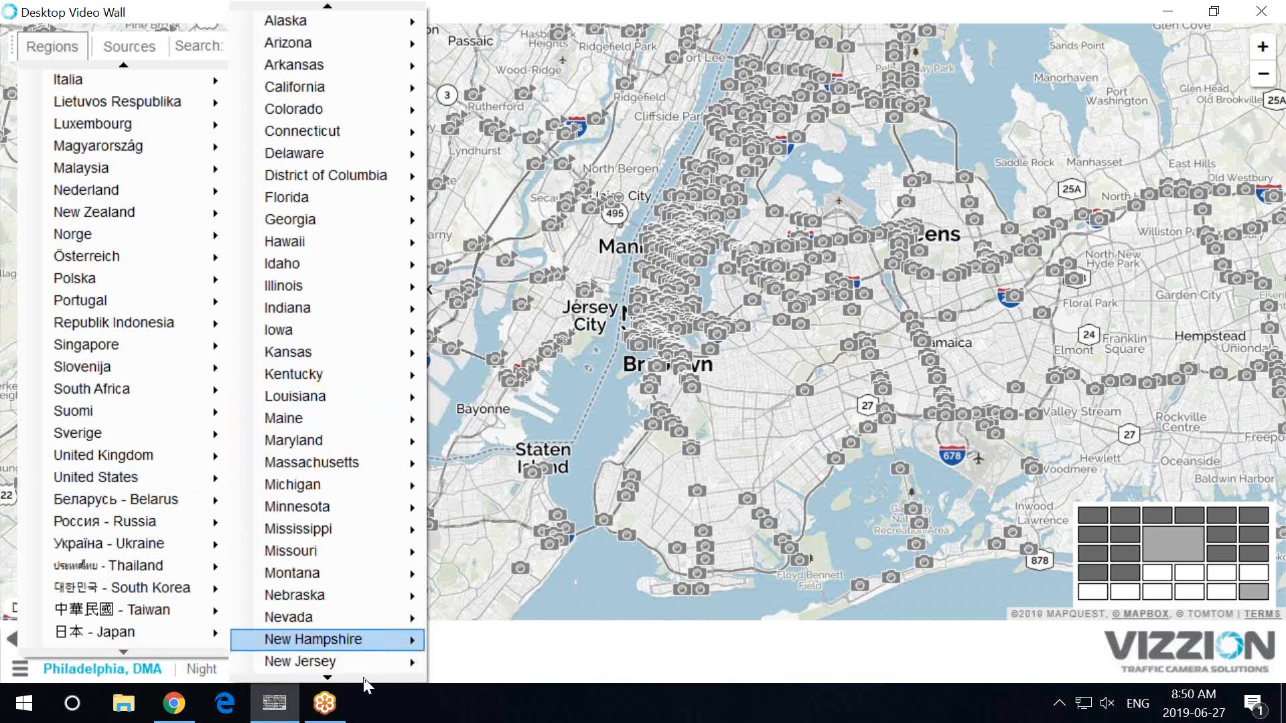
mouse_move(373, 625)
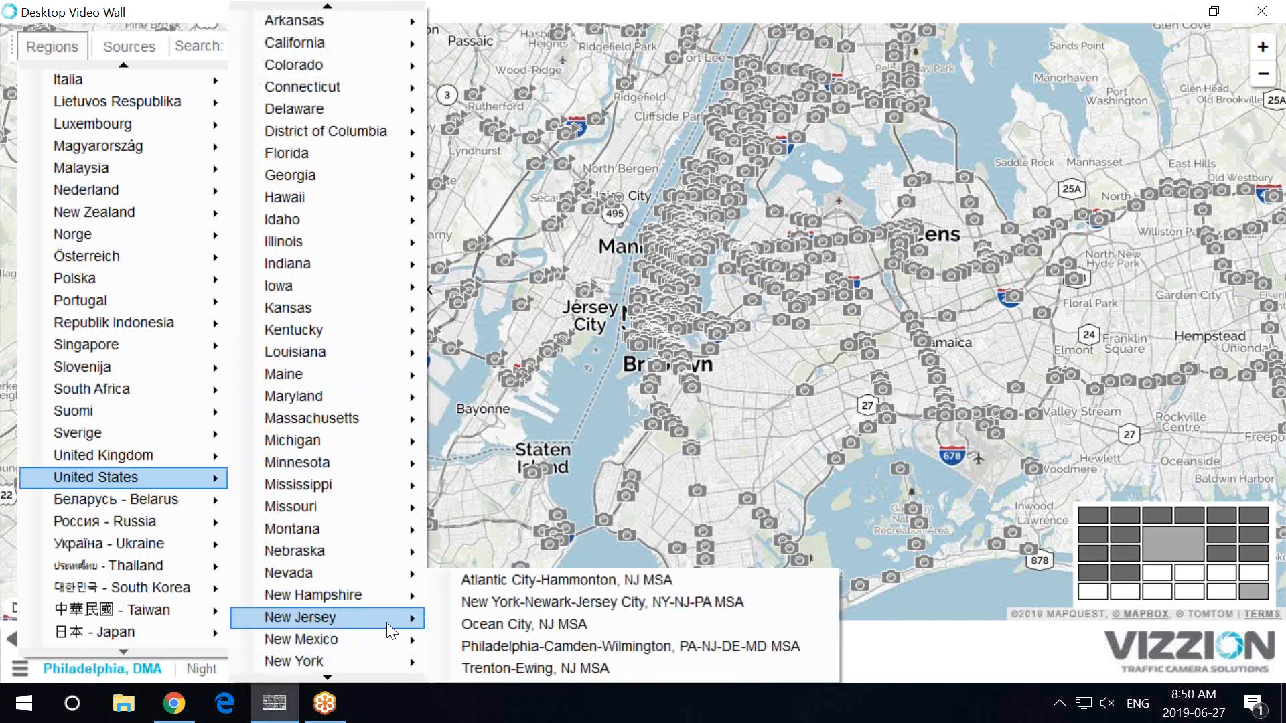
click(571, 646)
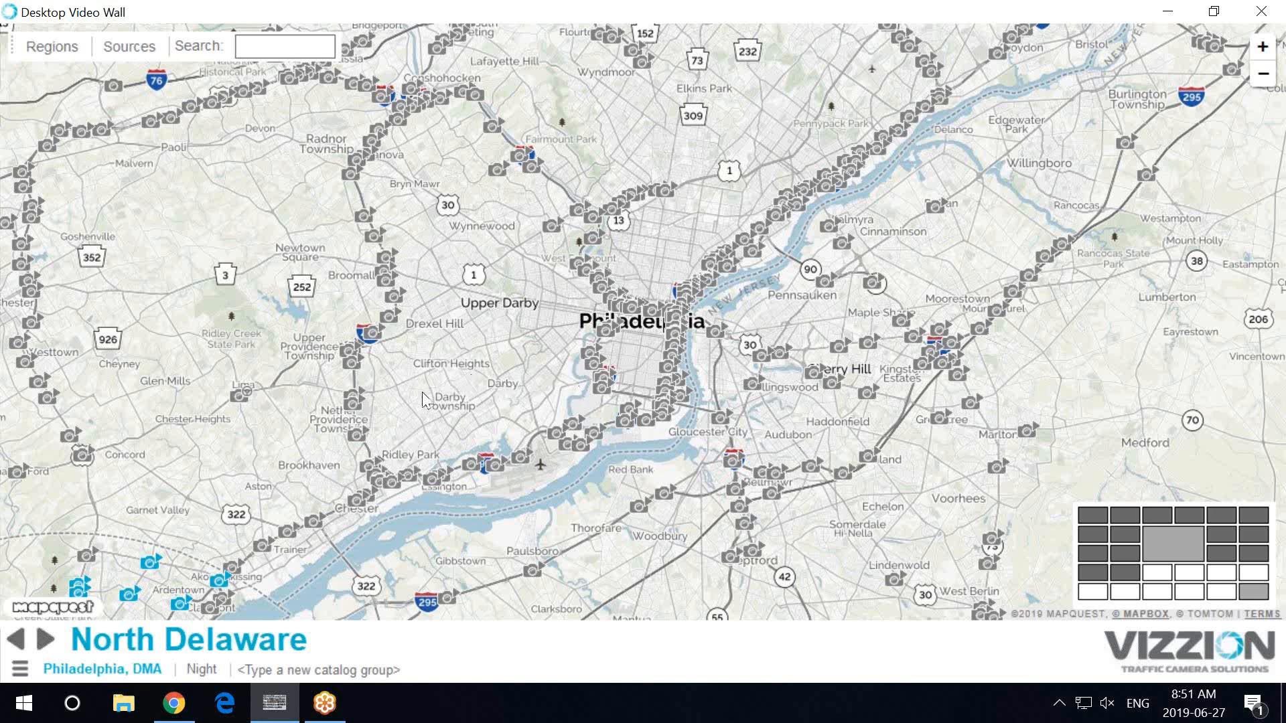
Step: Preview the I476/N of PA-320 camera on the map and close its preview
mouse_move(359, 439)
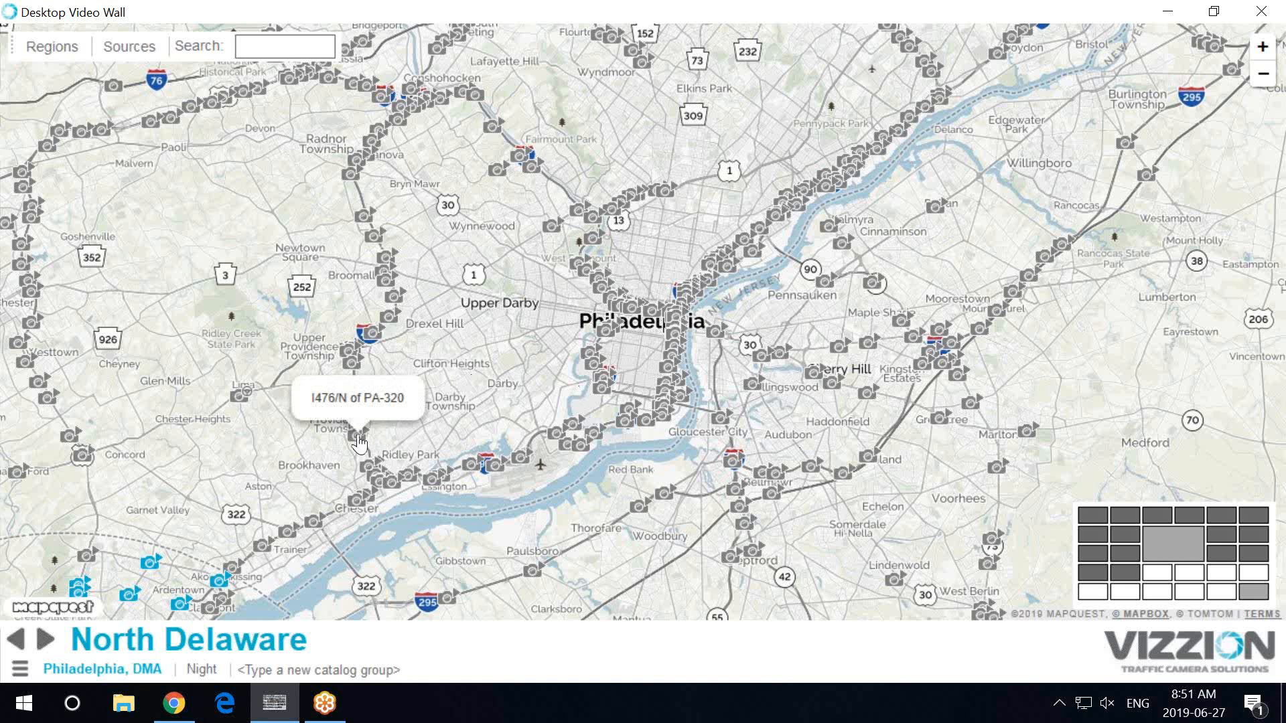
click(360, 439)
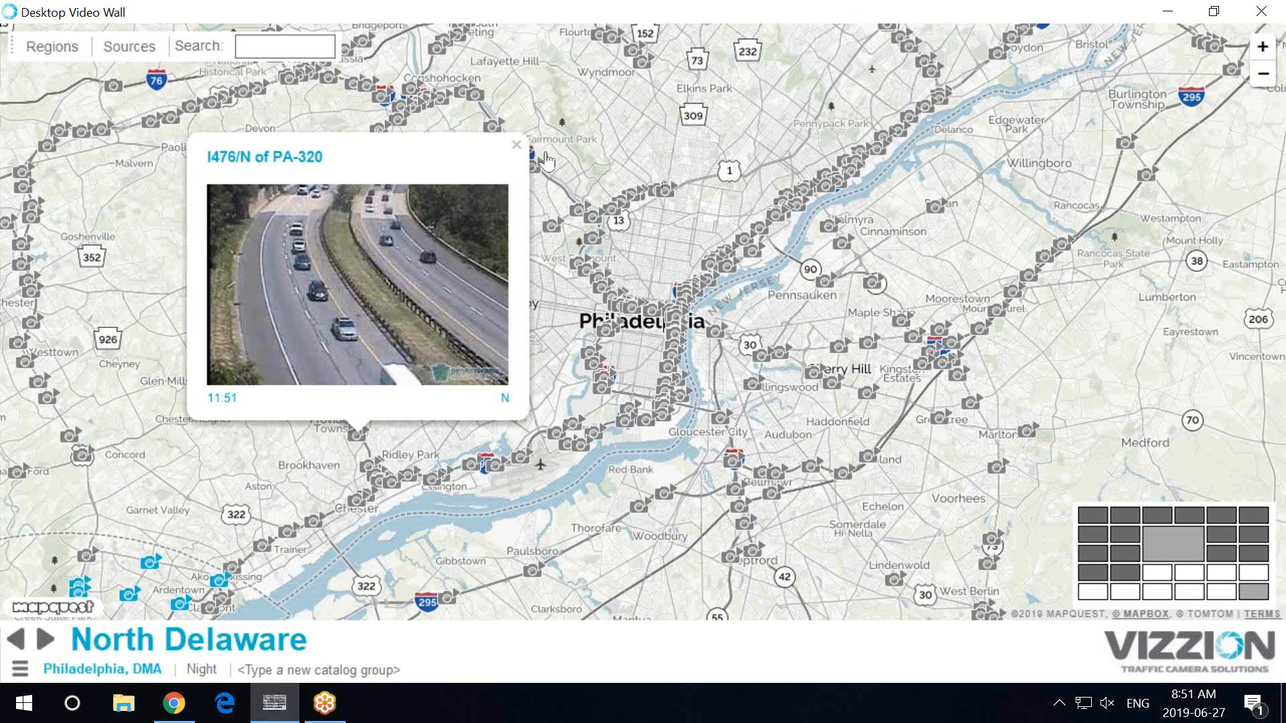
click(516, 156)
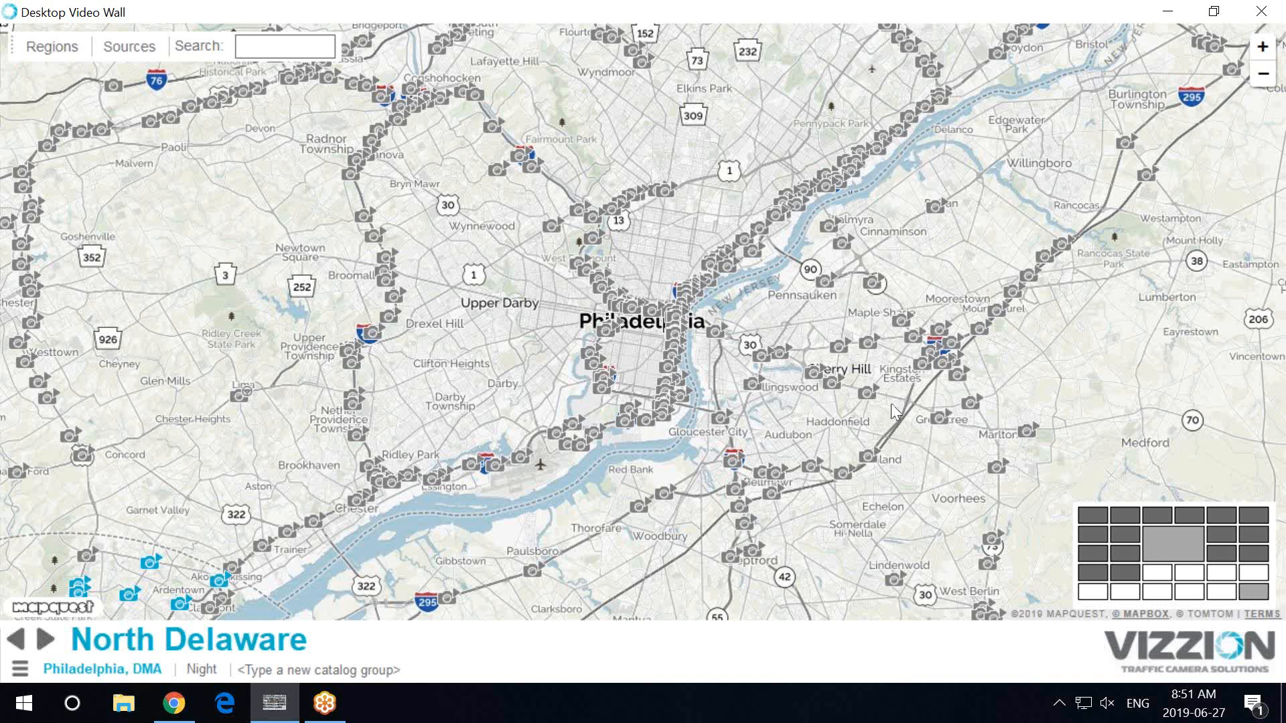
Step: Find the Chicago region on the wider map and open it to show its individual cameras
scroll(891, 403, down, 1)
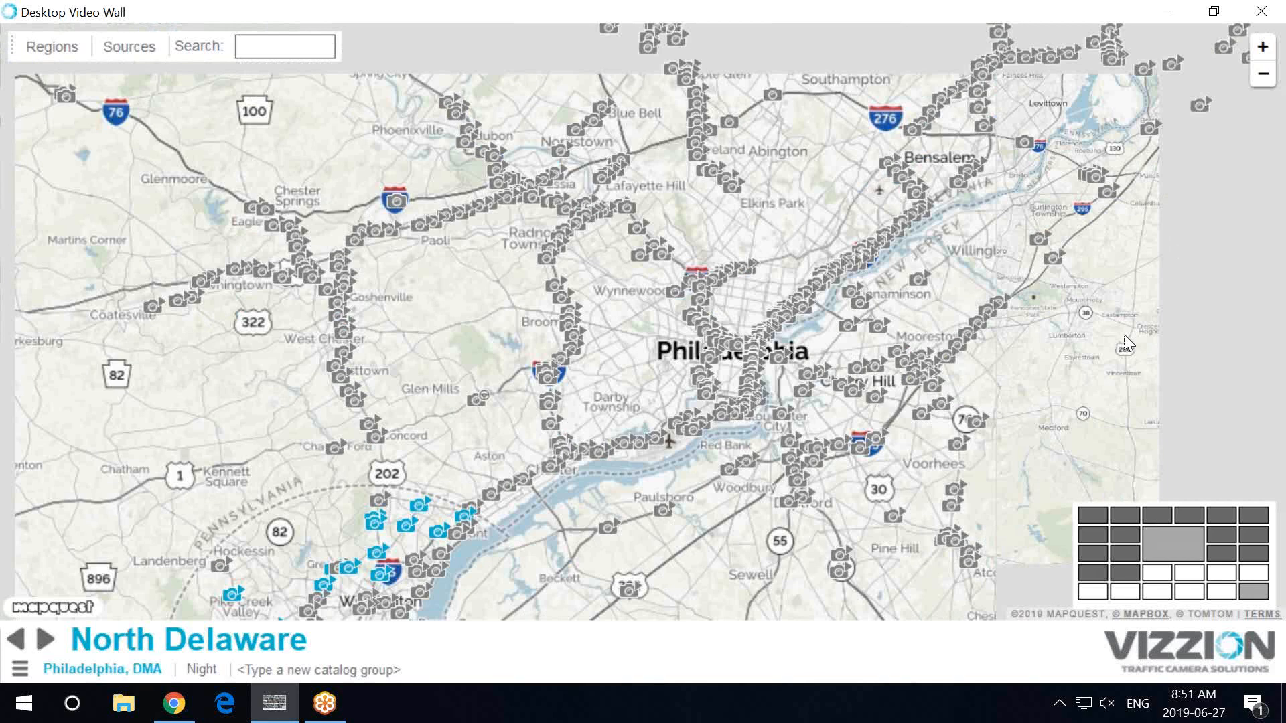
scroll(1125, 343, down, 2)
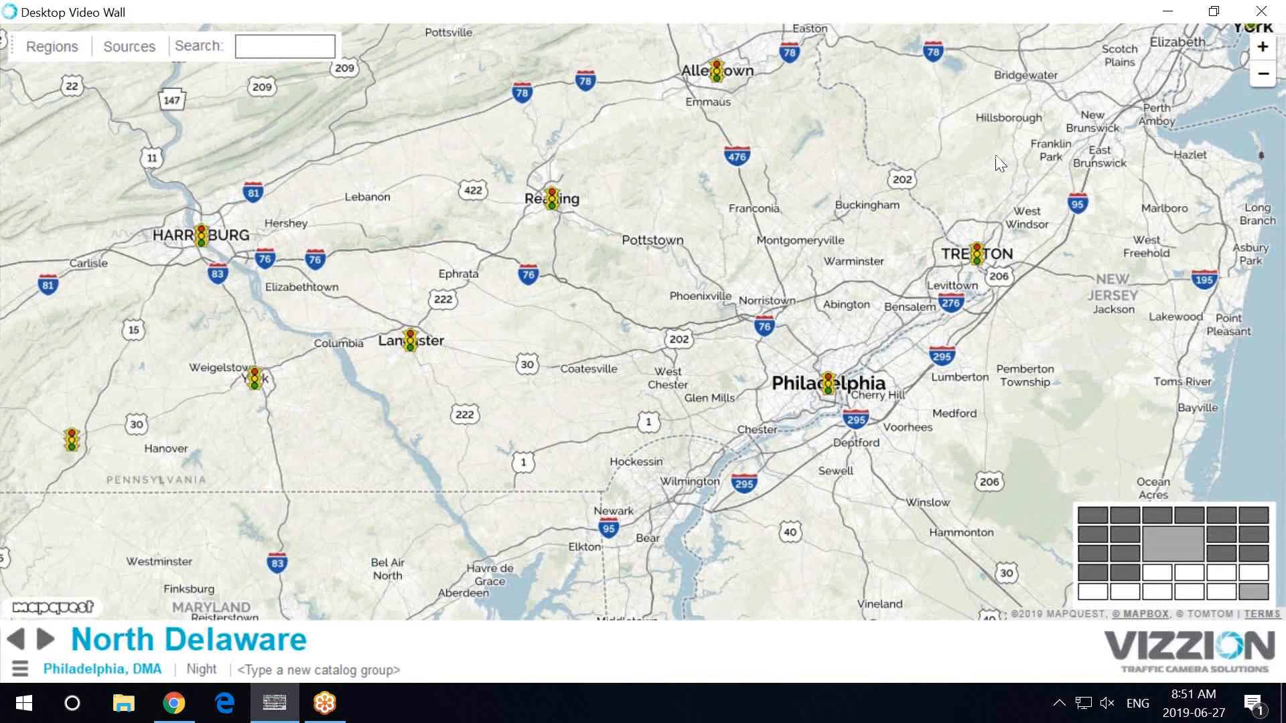
drag(1000, 164, 1058, 386)
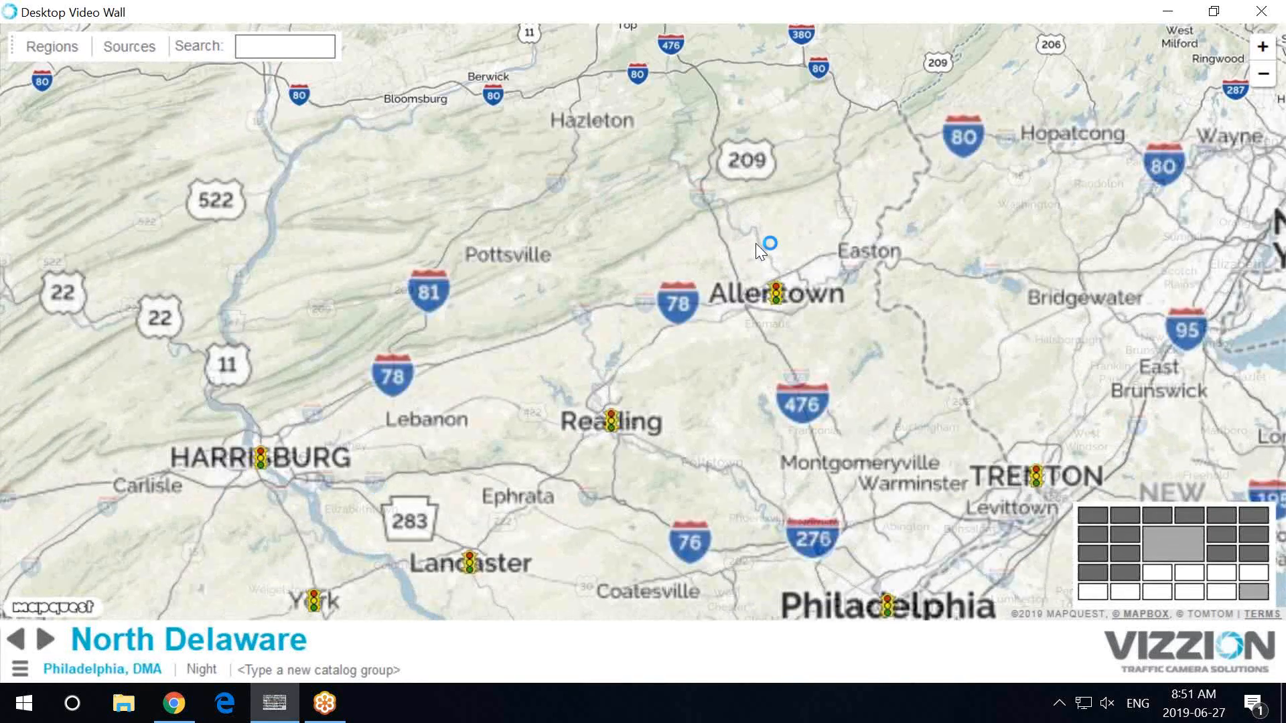
scroll(755, 243, down, 1)
scroll(756, 243, down, 1)
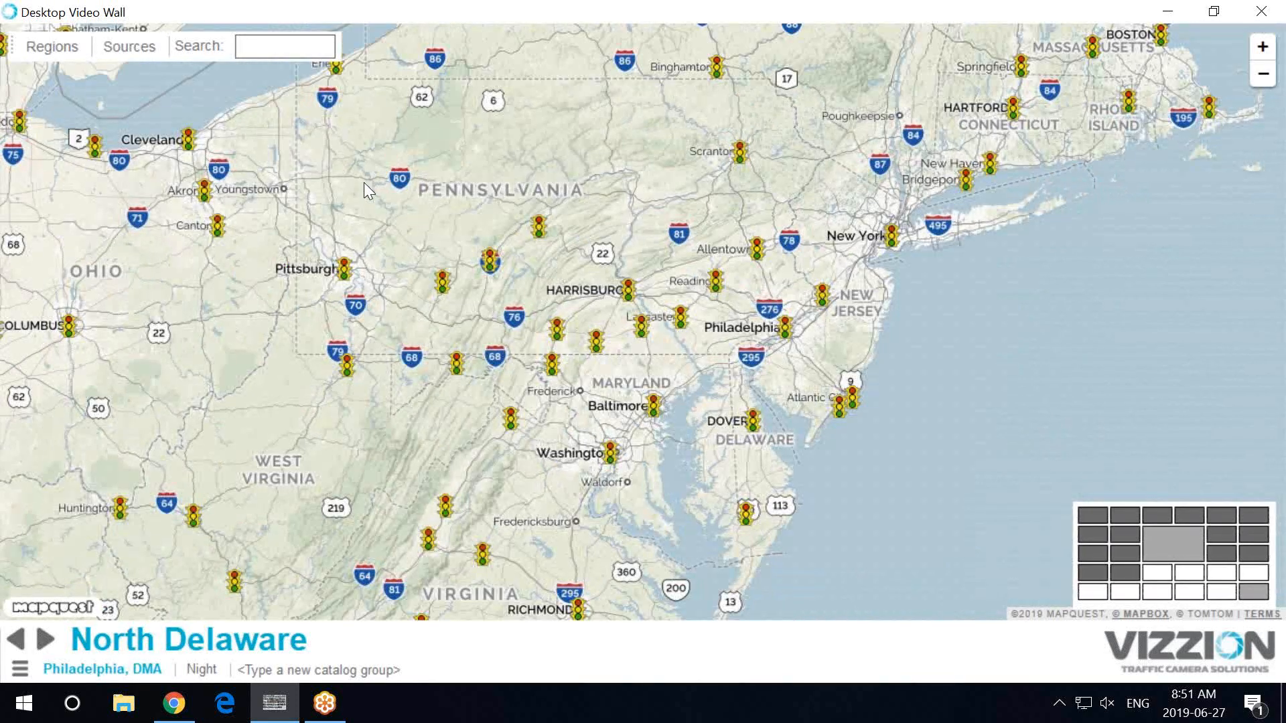
scroll(364, 182, down, 1)
drag(320, 162, 778, 392)
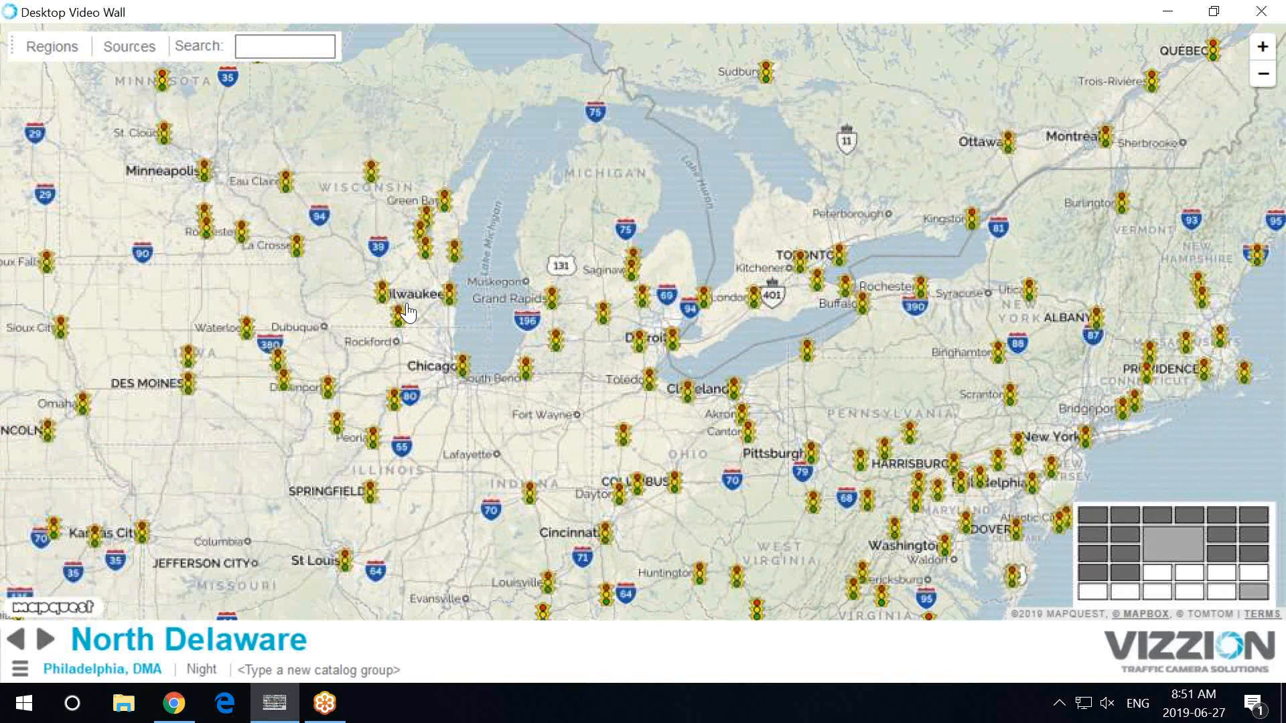
click(462, 375)
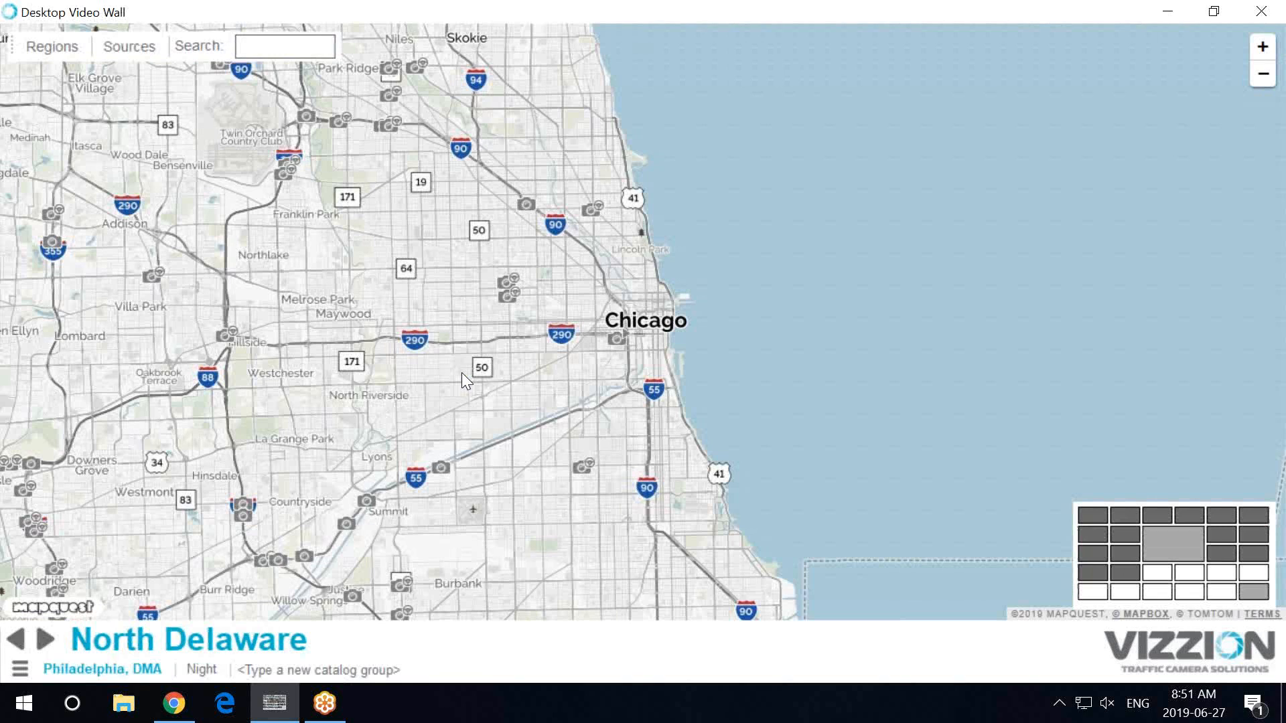
Step: Preview the Pulaski Rd/W Chicago Ave(S) camera in full, and preview the in-vehicle camera near Bensenville
click(507, 300)
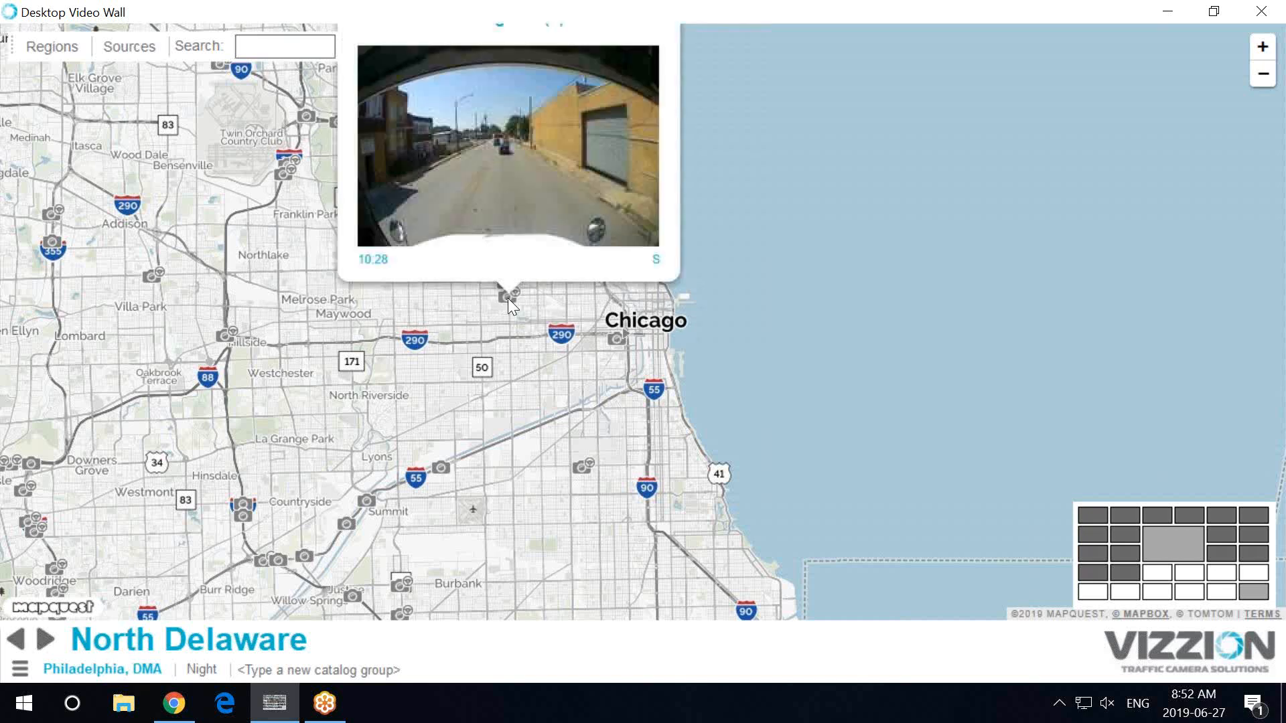
drag(571, 335, 619, 466)
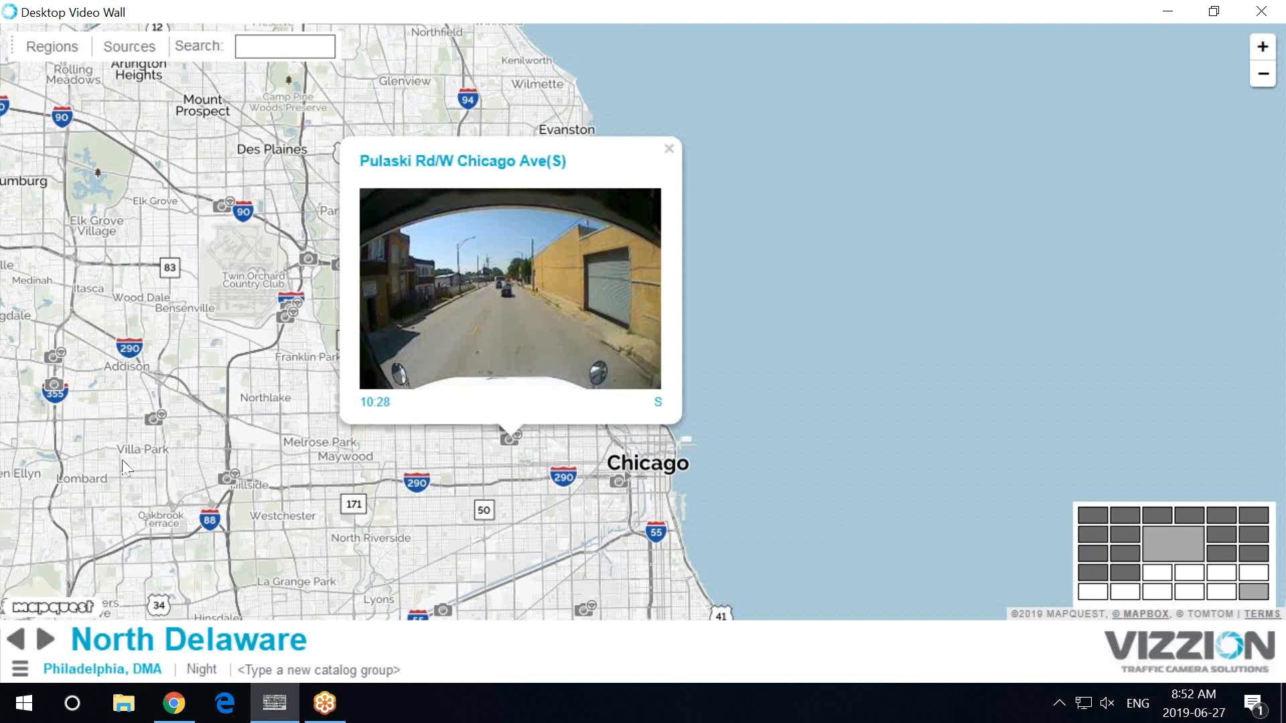
click(283, 317)
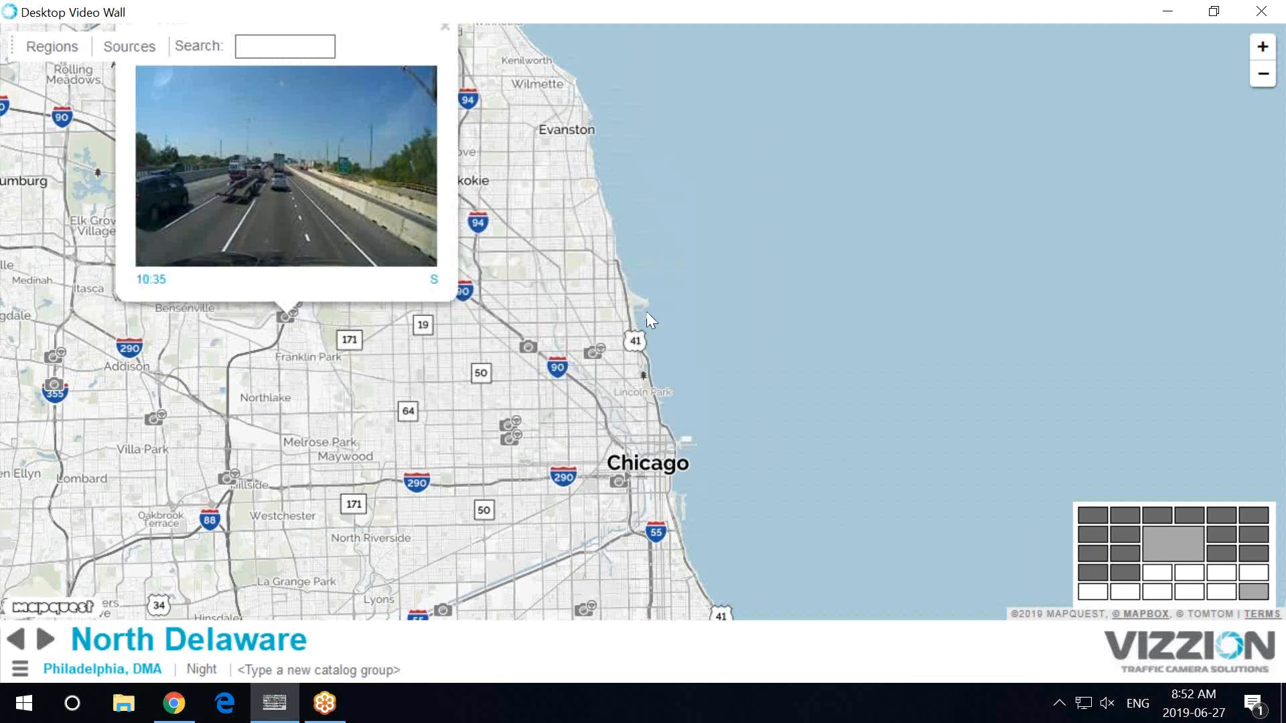
Step: Close the in-vehicle camera preview, then preview the Jane Byrne Interchange/Tower camera in downtown Chicago and close it
click(445, 28)
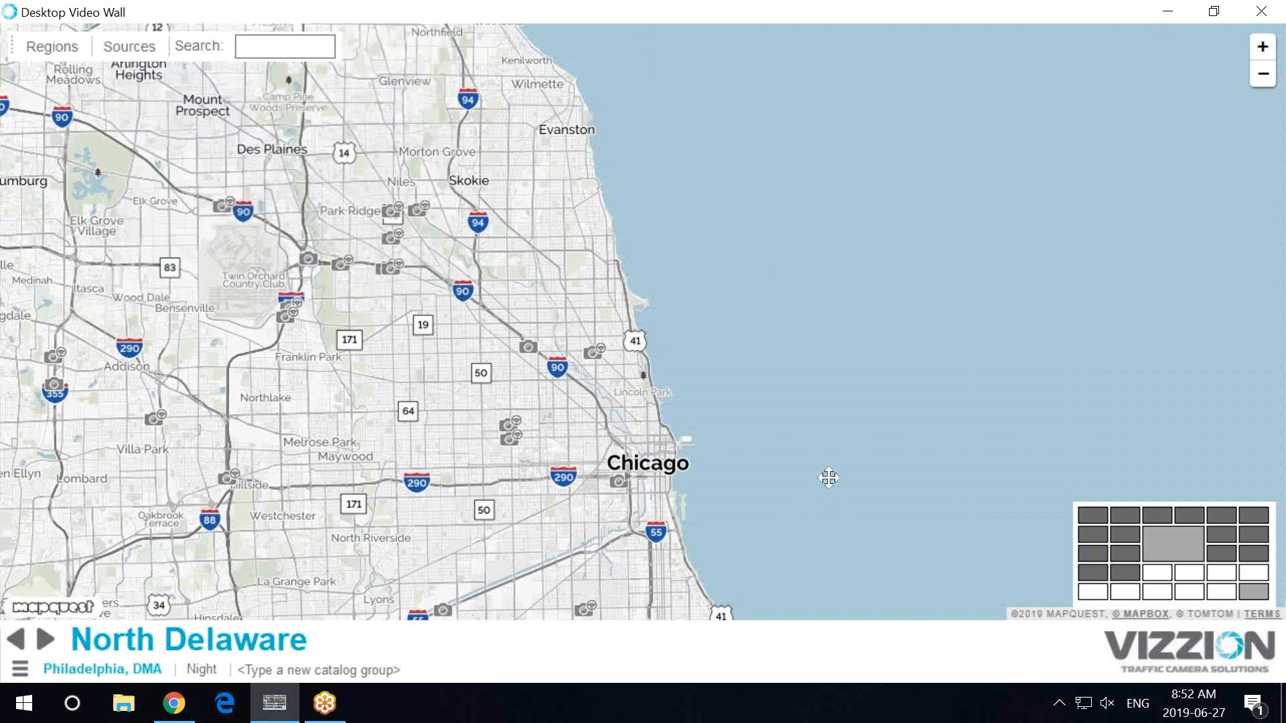
drag(829, 477, 886, 412)
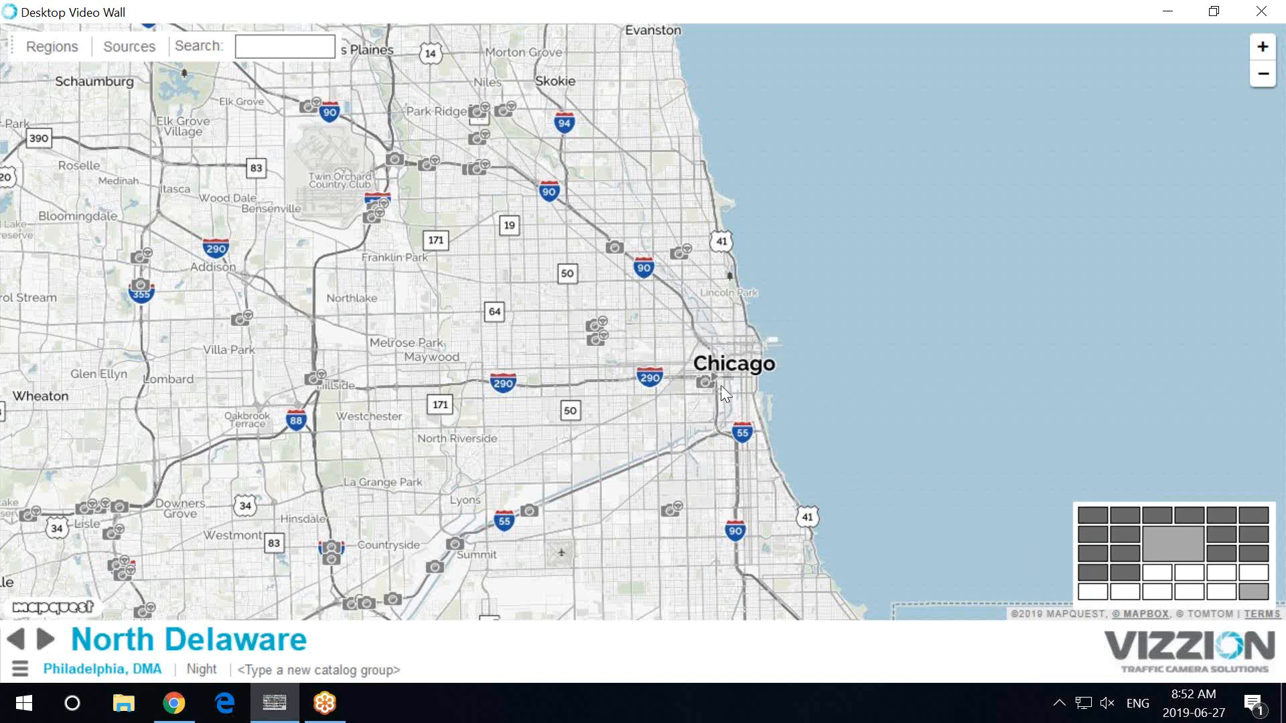
scroll(721, 385, up, 1)
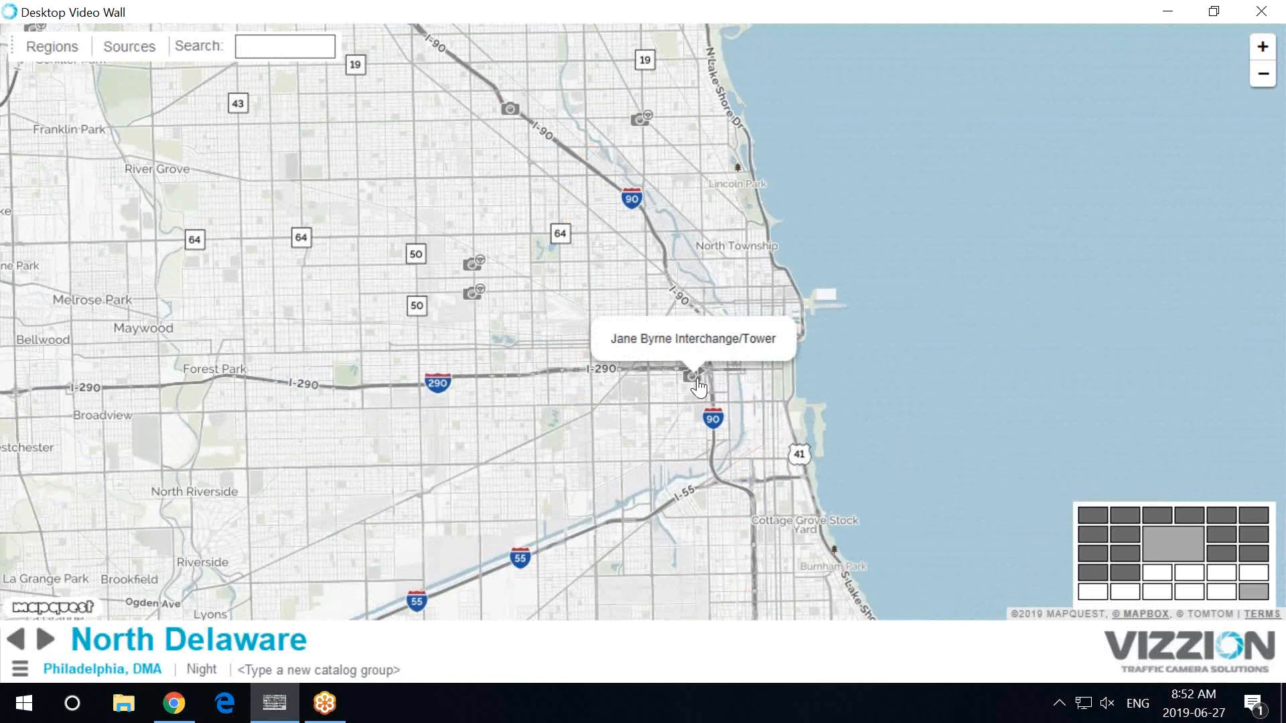
click(696, 379)
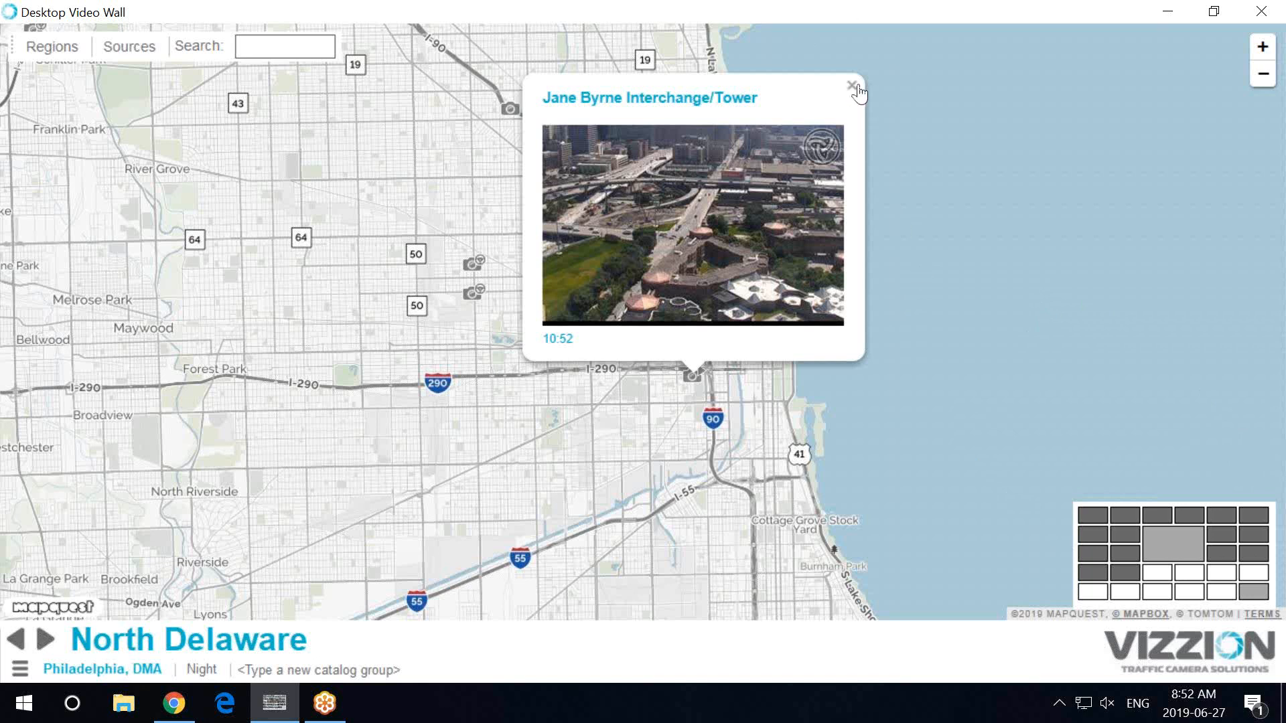
click(853, 87)
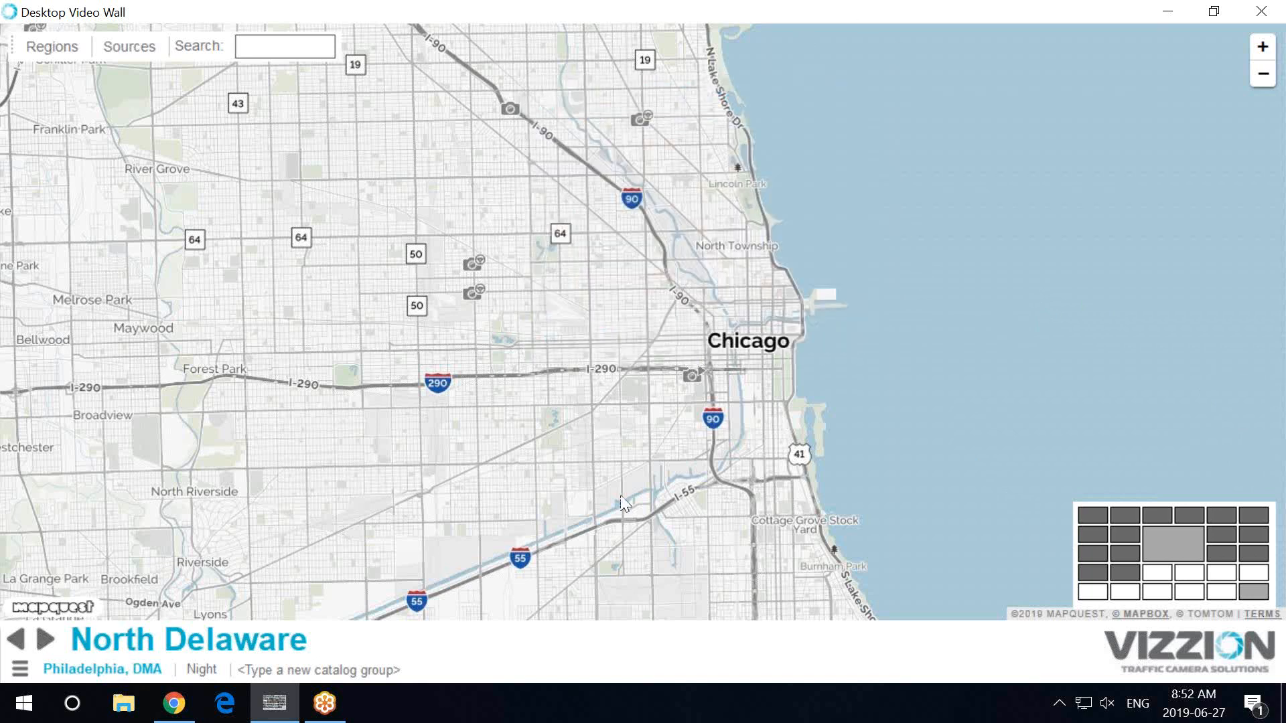
Step: Create a new catalog group named Chicago
click(370, 670)
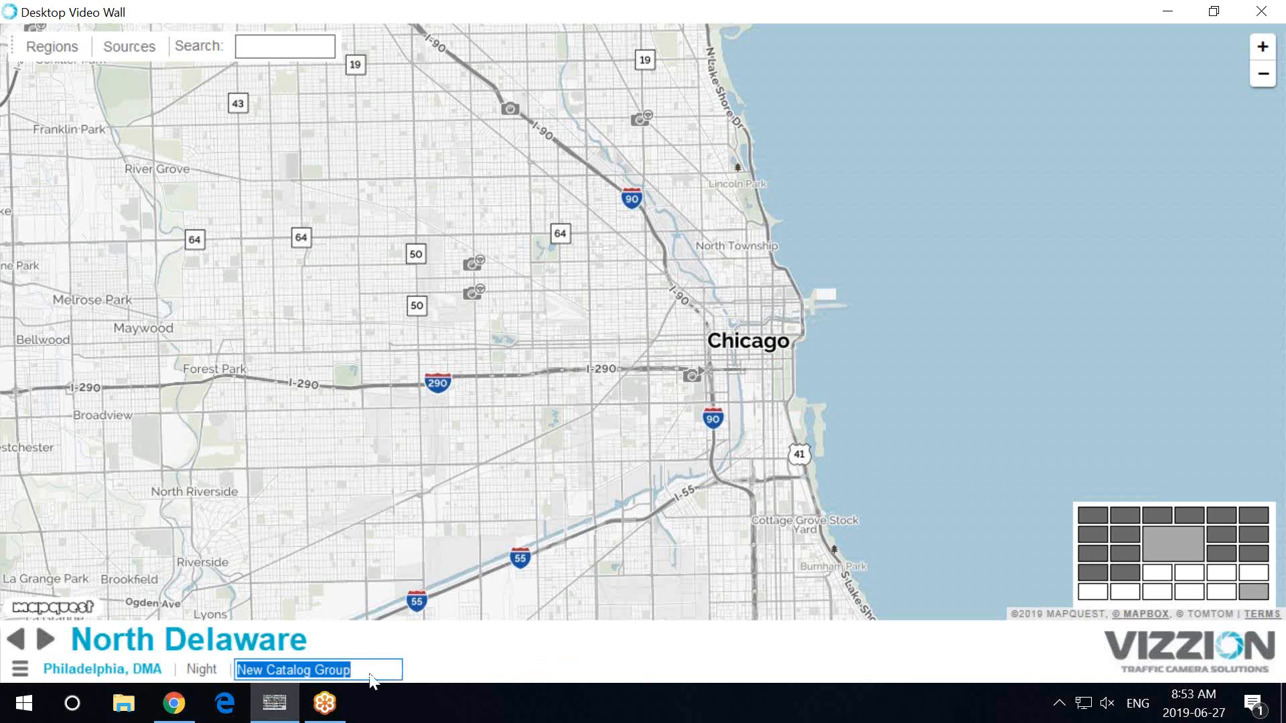
text(Chic)
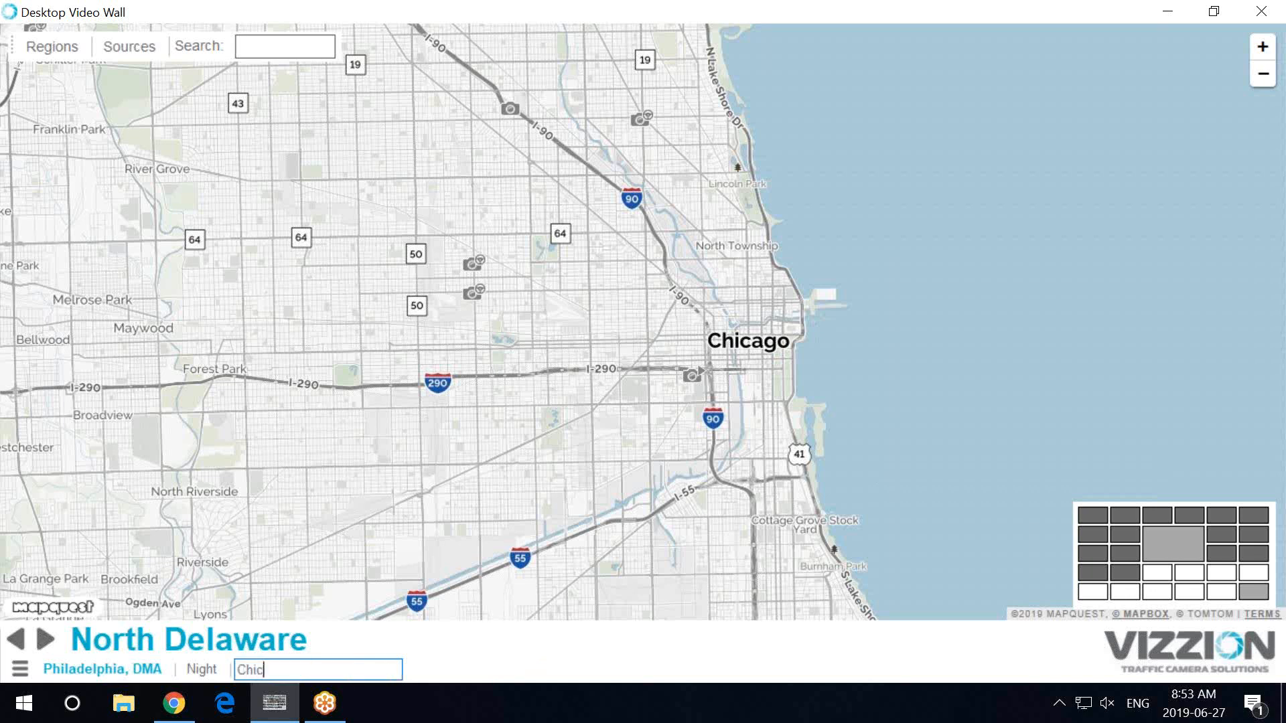
text(ago)
key(Return)
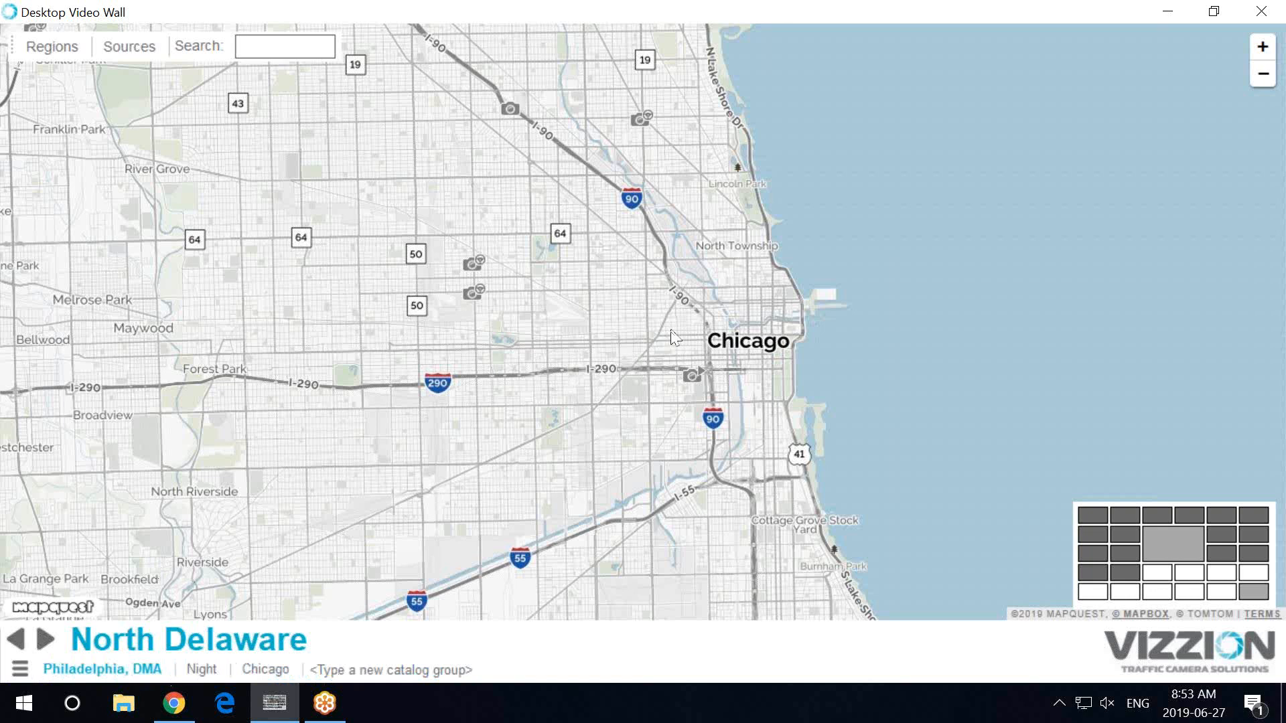
Step: Create a new catalog named North in the Chicago catalog group
scroll(672, 331, down, 1)
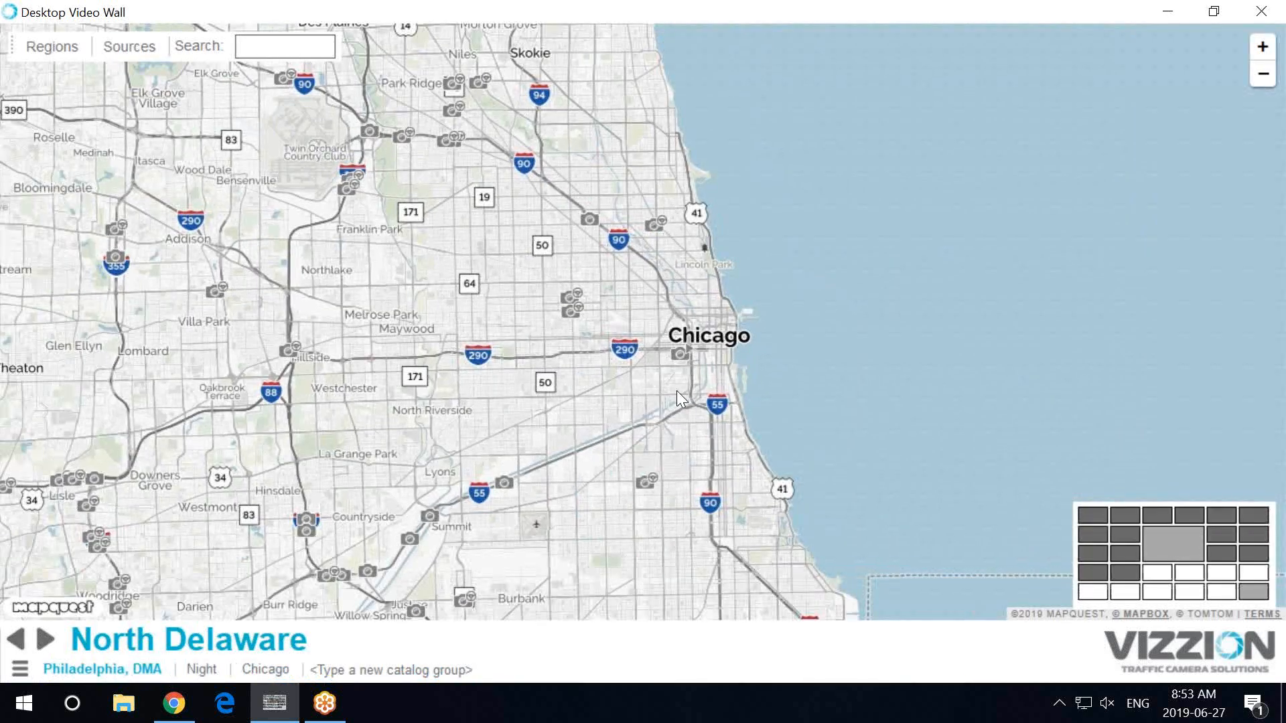
scroll(677, 391, down, 1)
drag(624, 324, 647, 411)
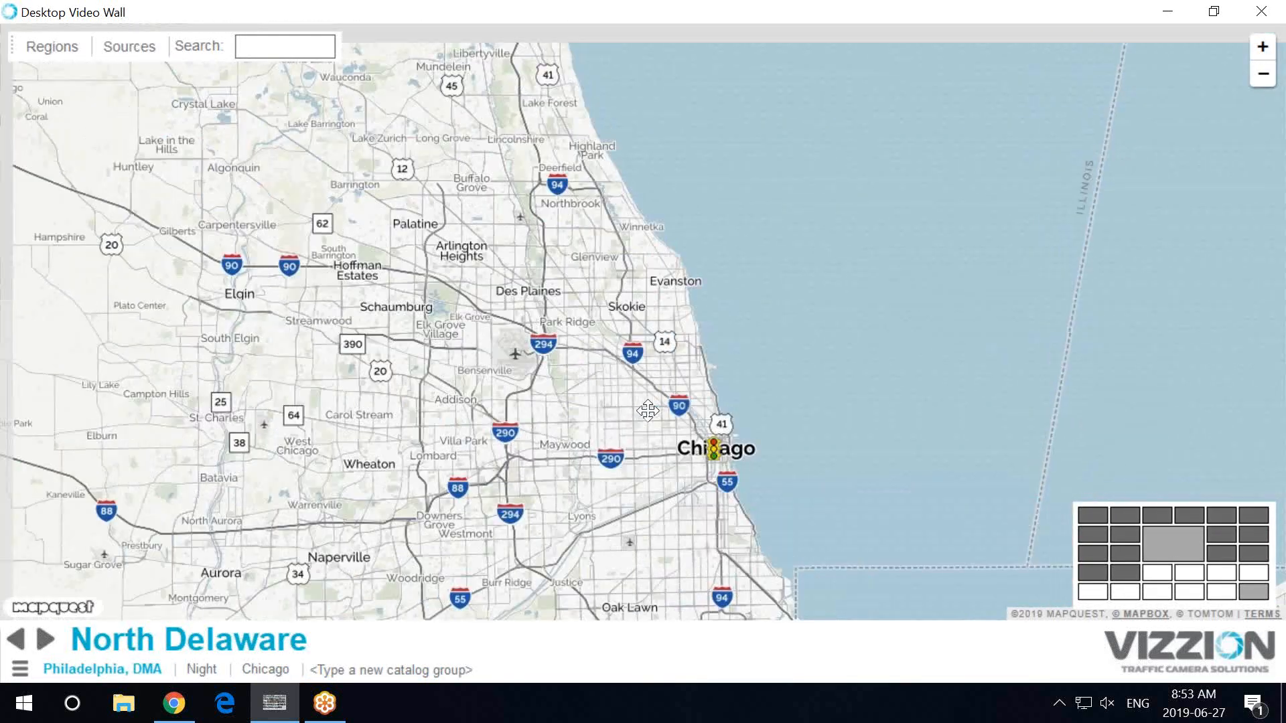
click(284, 670)
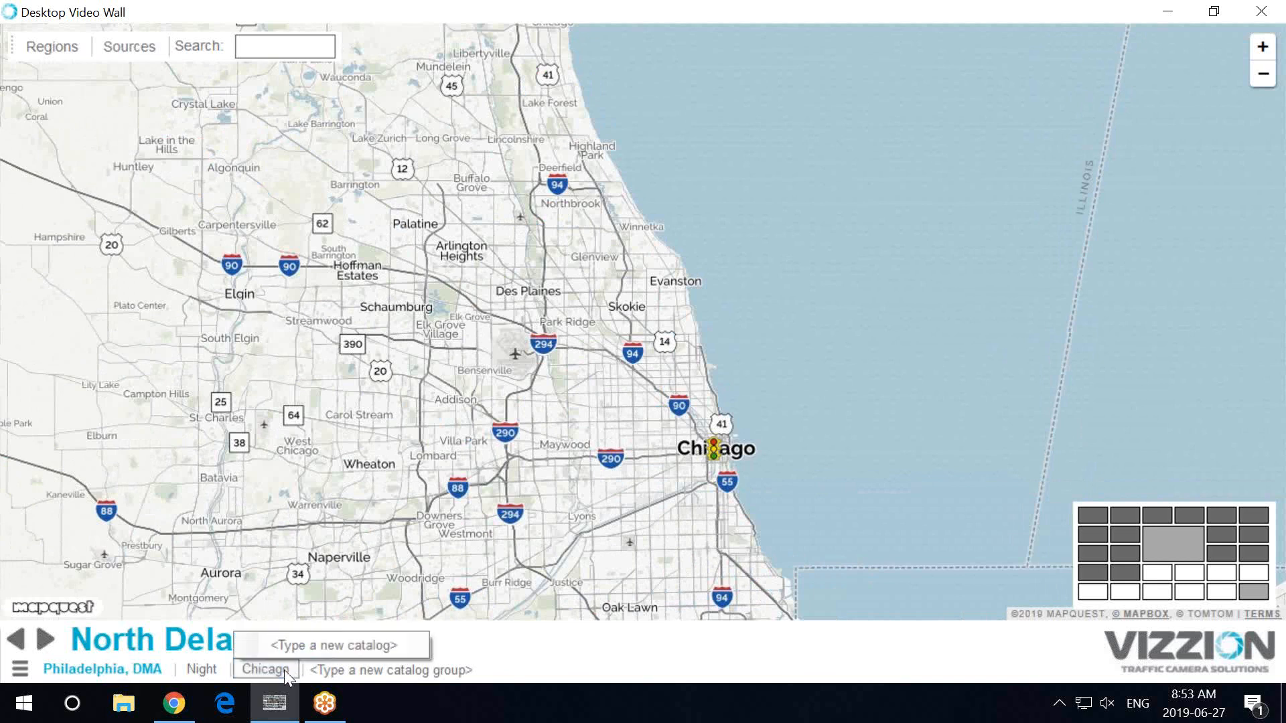
click(338, 645)
text(North)
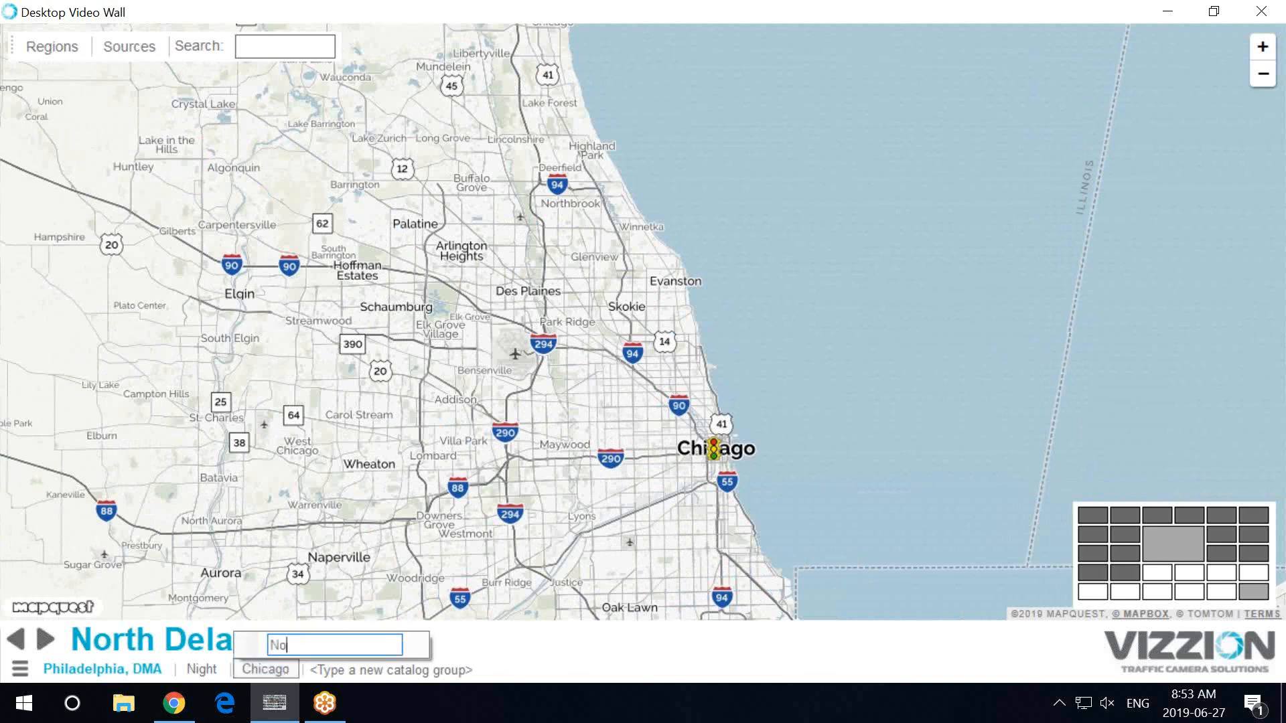
key(Return)
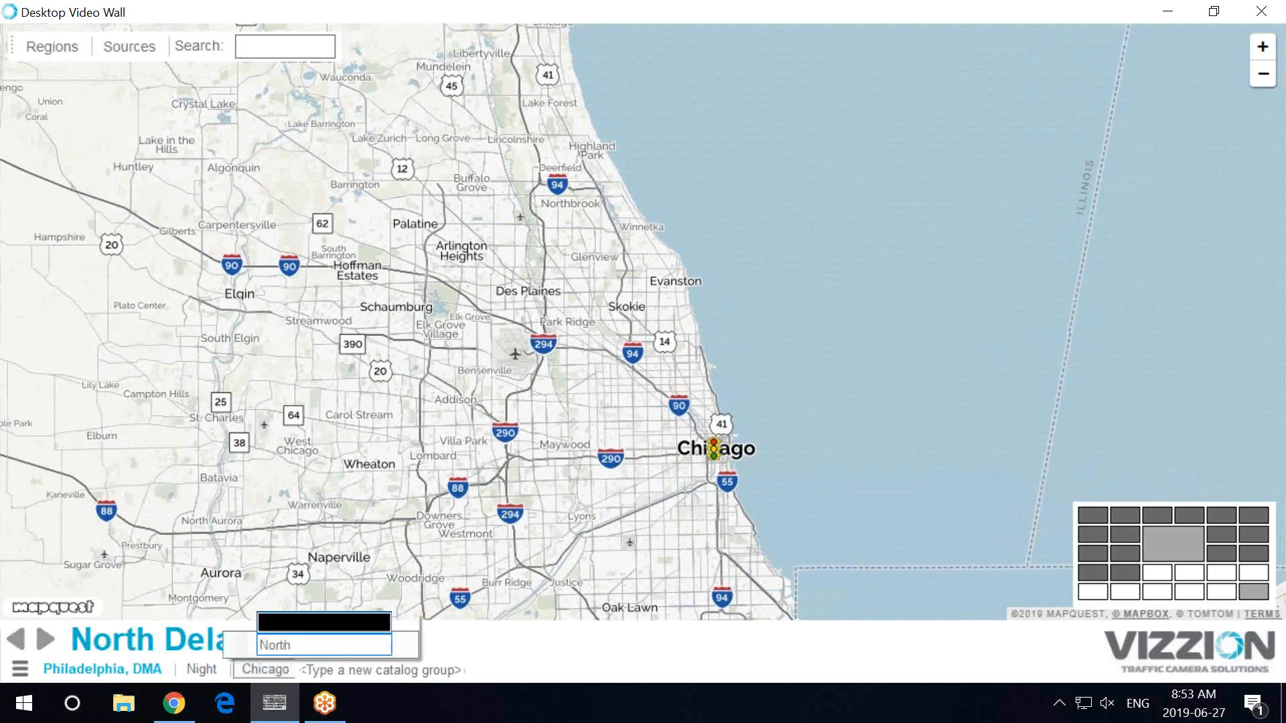
click(725, 249)
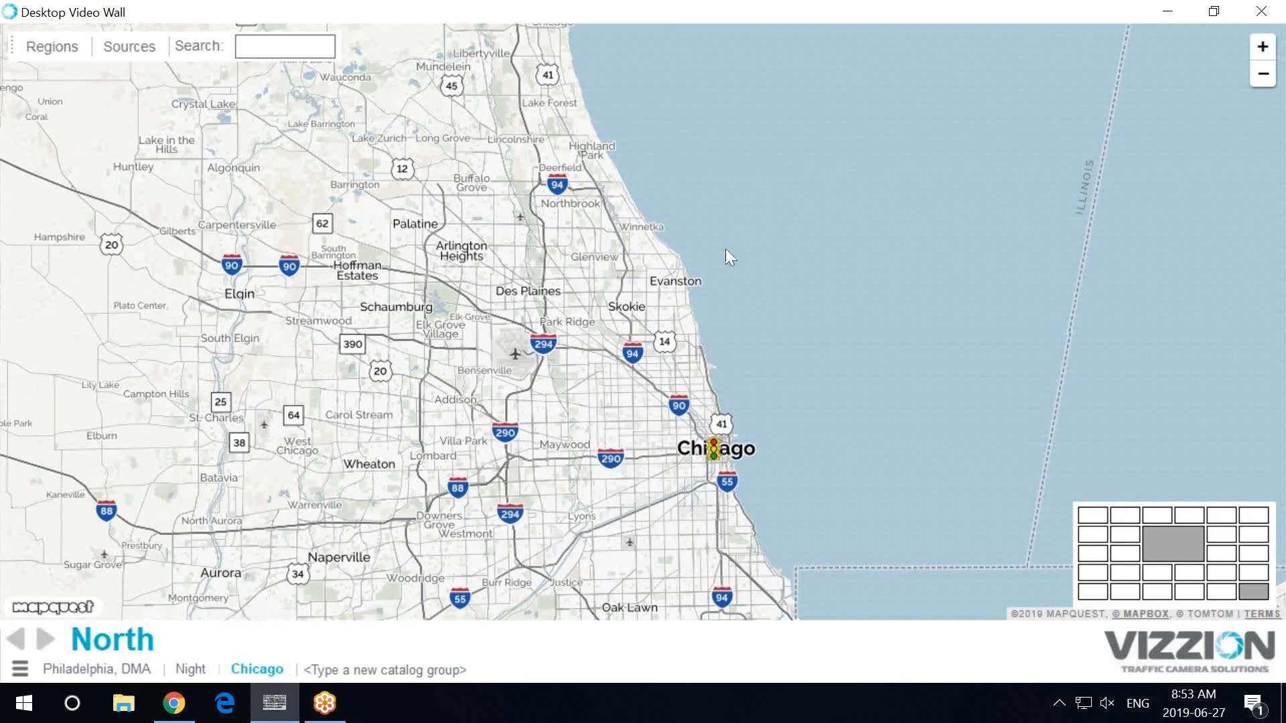
Step: Add all cameras of two neighbouring sites just north of Northbrook to the North catalog
scroll(728, 248, up, 1)
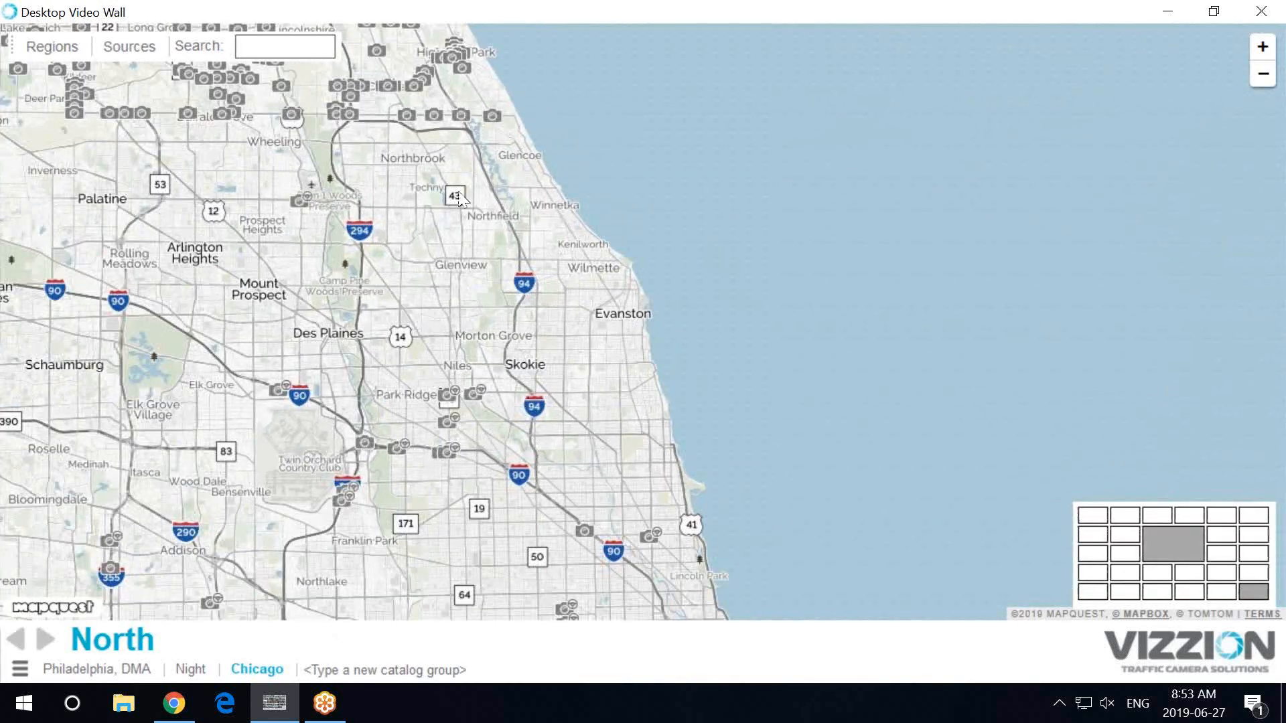
drag(482, 229, 853, 595)
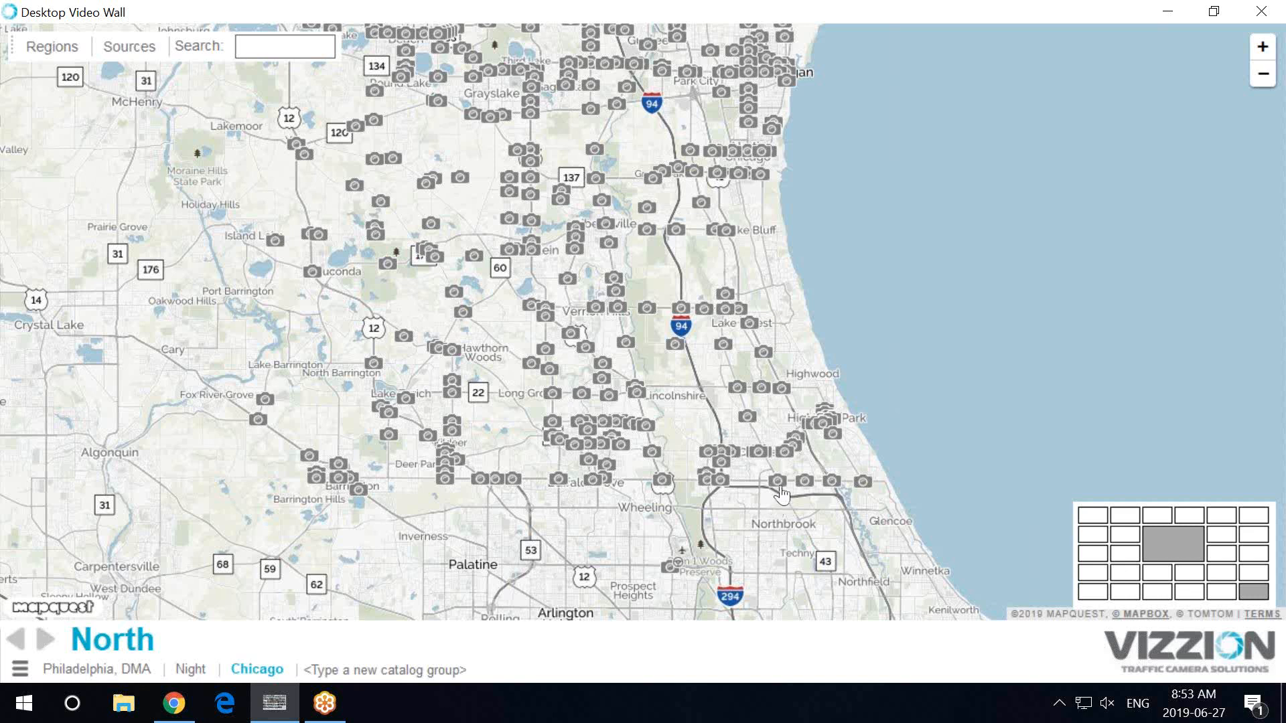
mouse_move(781, 486)
drag(784, 492, 1140, 571)
mouse_move(814, 496)
drag(814, 496, 1155, 606)
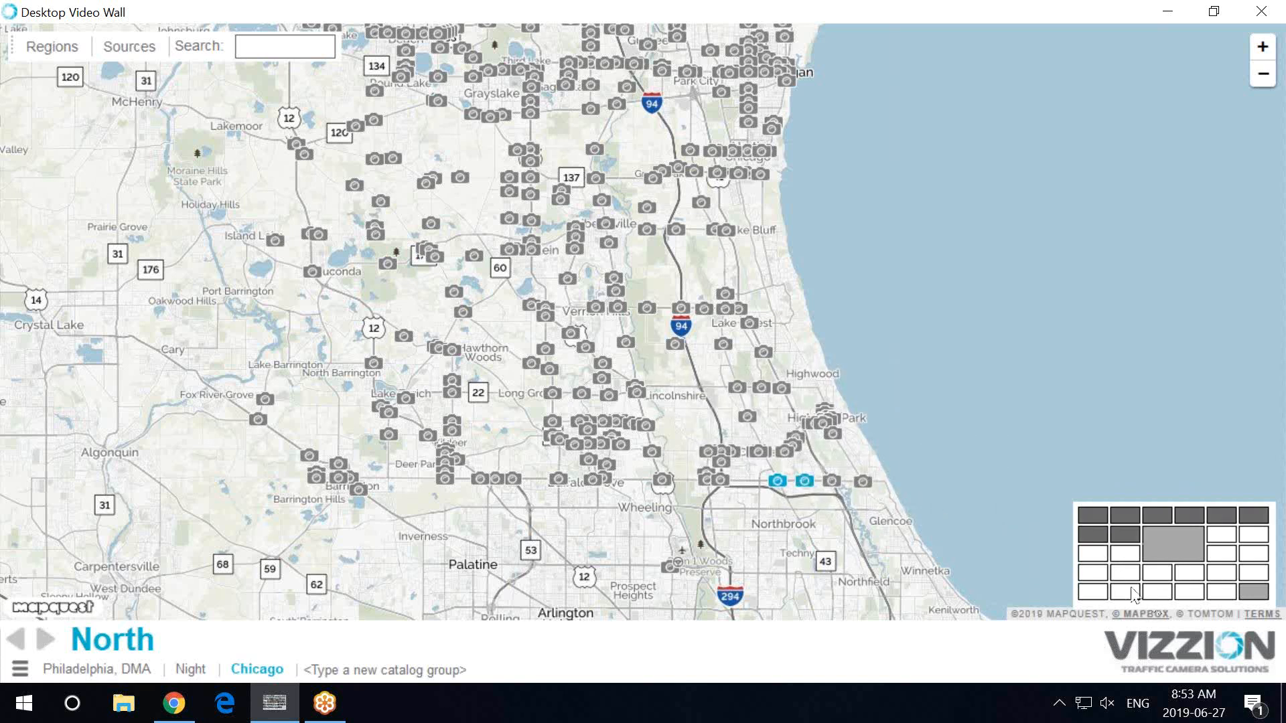
Step: Preview the I94/Lake Cook Rd directions, add only the I94/Lake Cook Rd(W) camera to the catalog, and add all Lake Cook Rd/Saunders Rd cameras
mouse_move(724, 489)
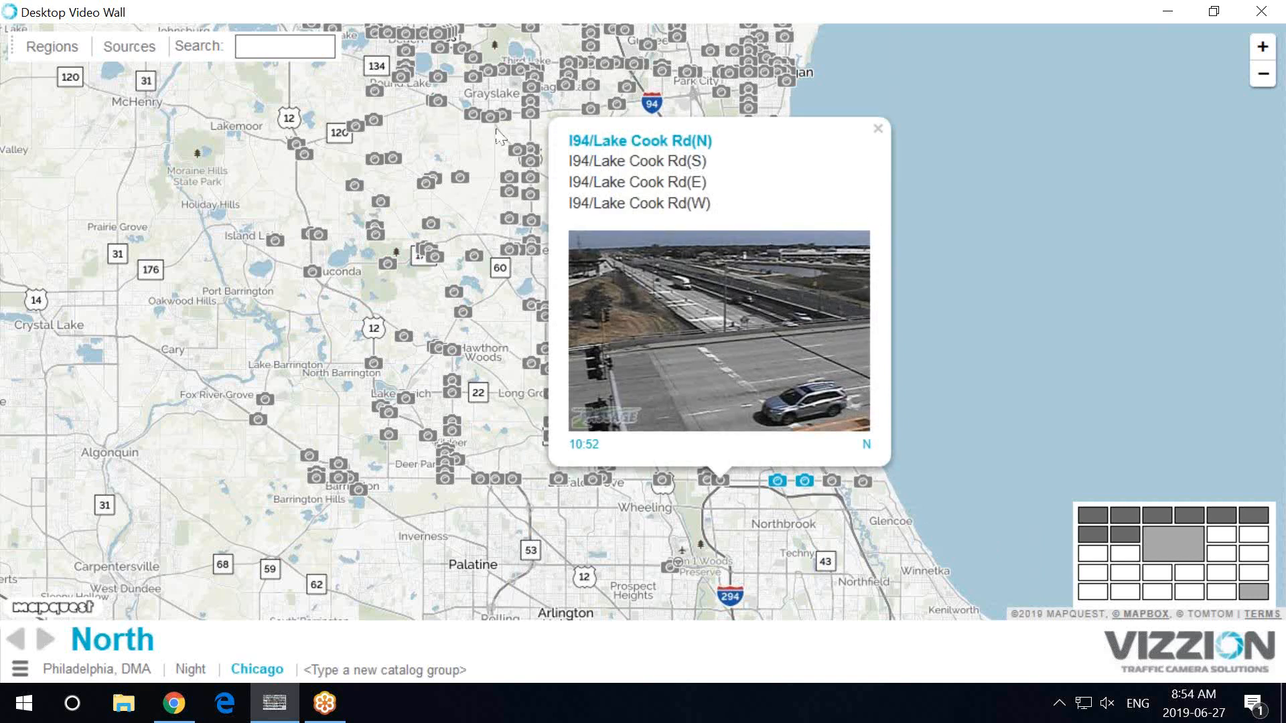
click(700, 164)
click(696, 187)
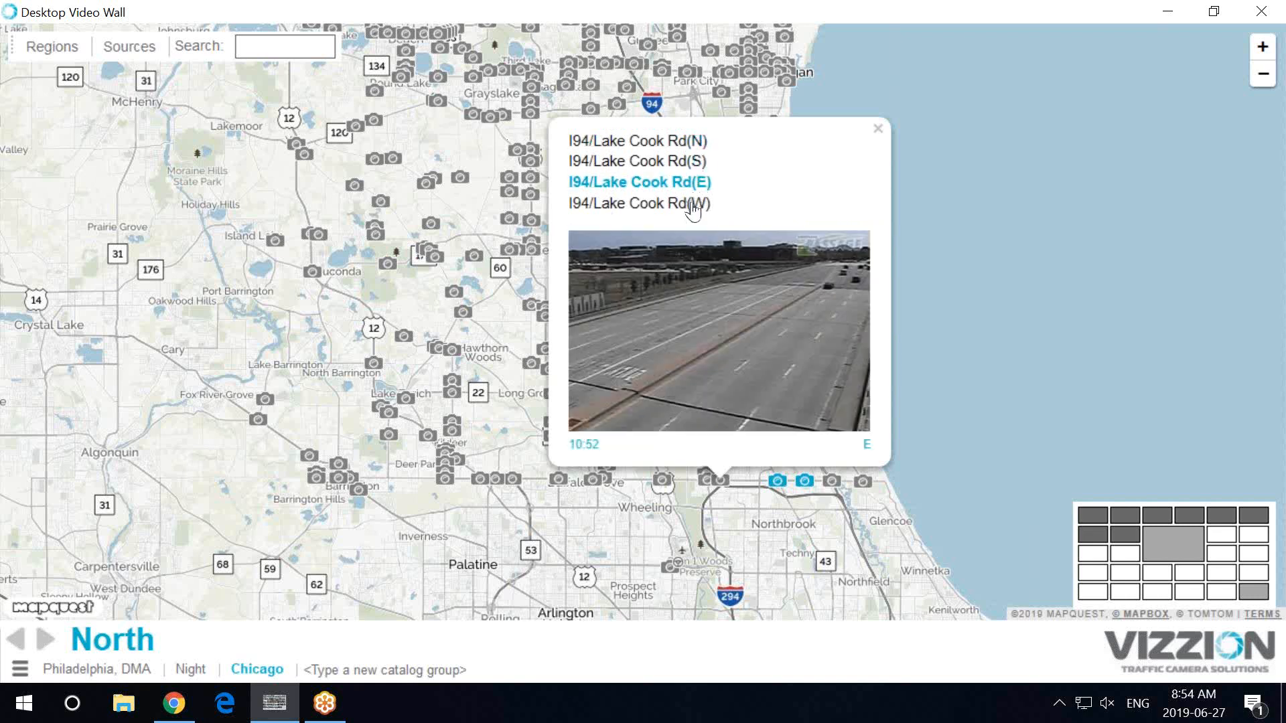
click(694, 205)
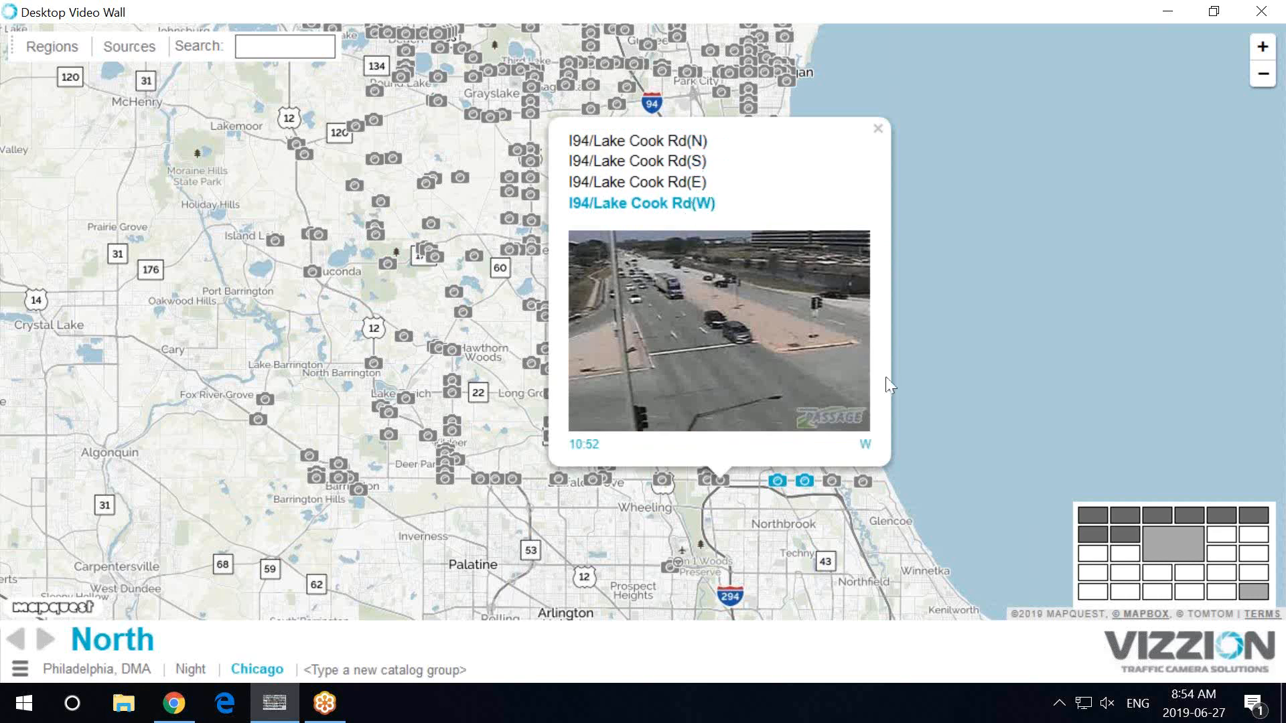
drag(701, 351, 1120, 550)
click(778, 534)
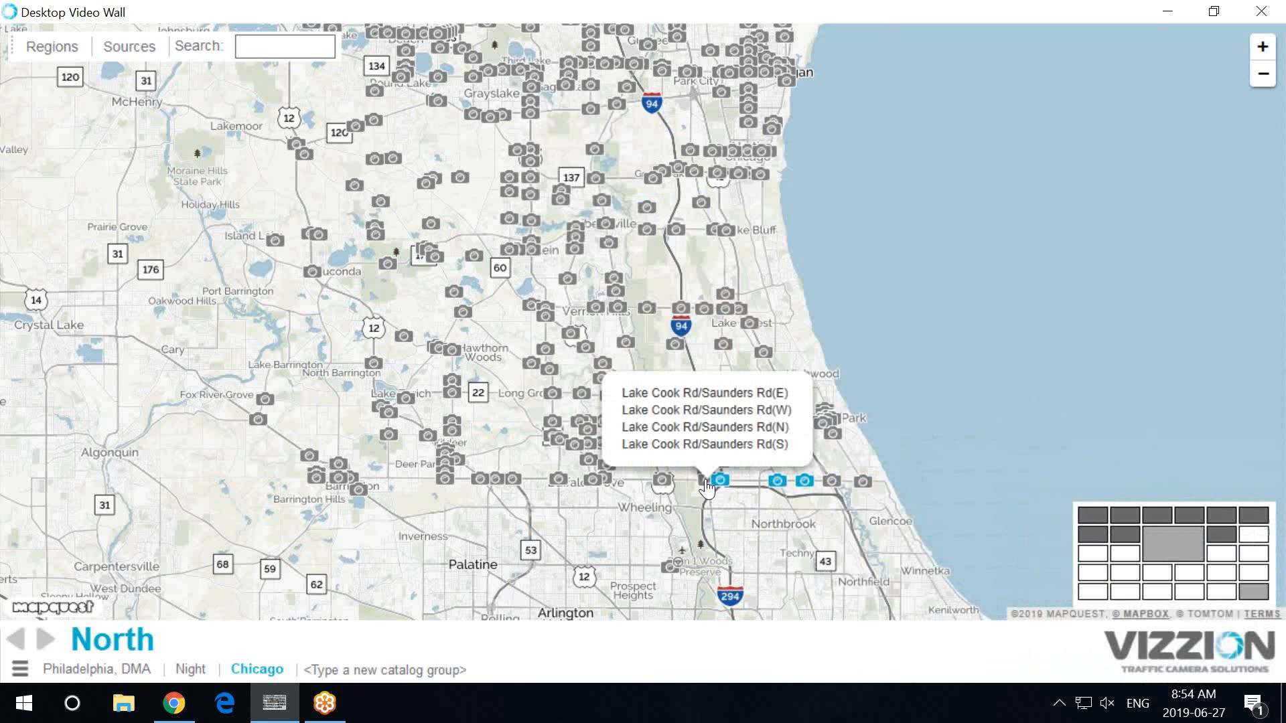
drag(707, 489, 1182, 566)
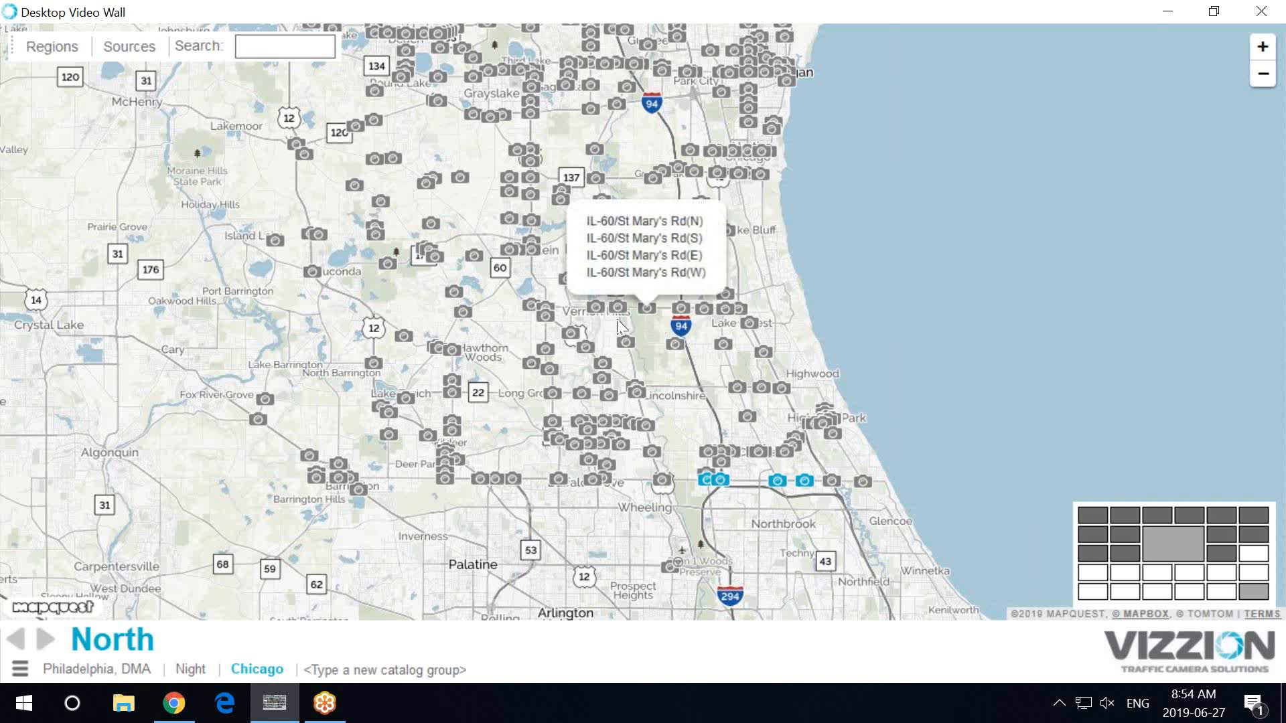
Step: Generate a catalog of nearby cameras in the Chicago group from a point around Vernon Hills
right_click(604, 331)
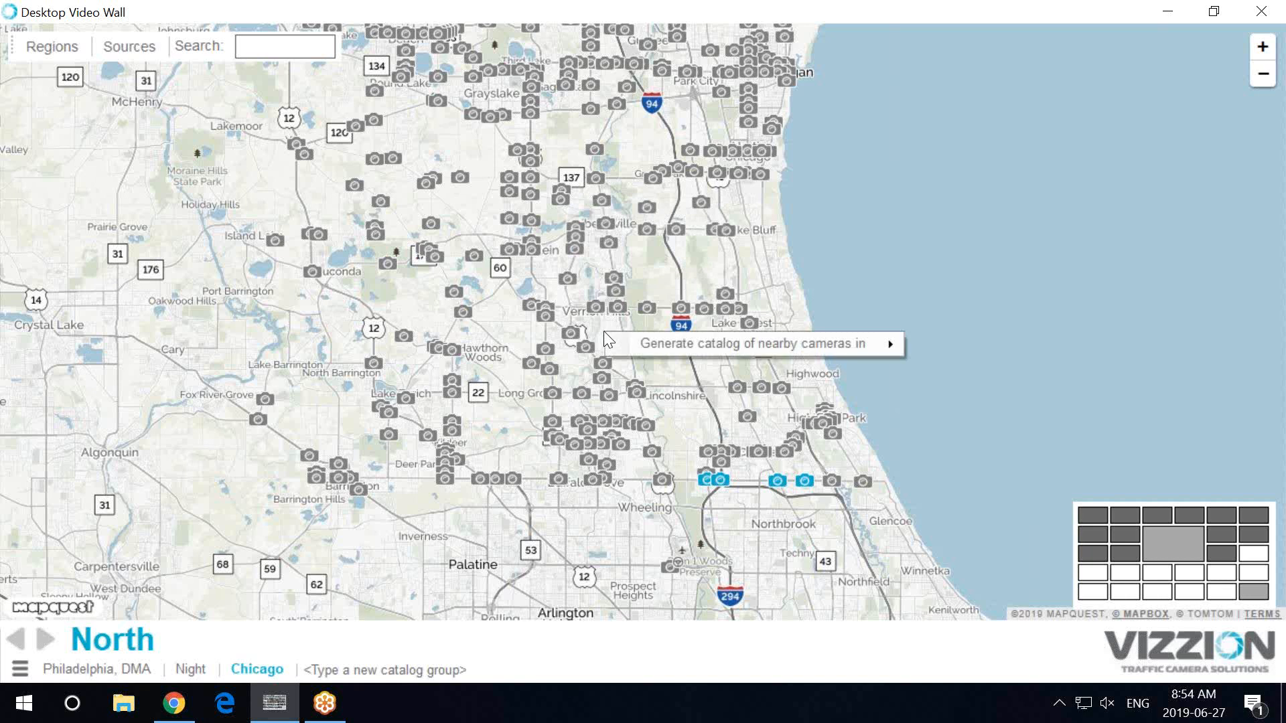
mouse_move(632, 343)
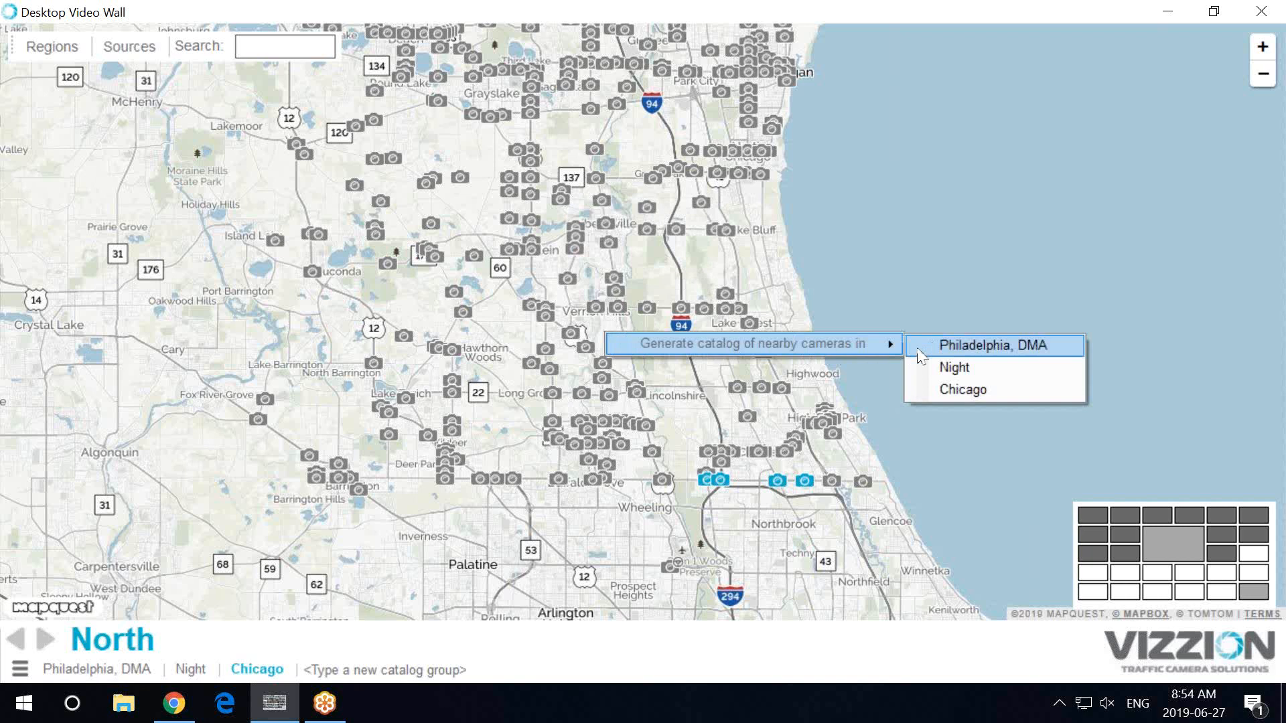
click(1025, 392)
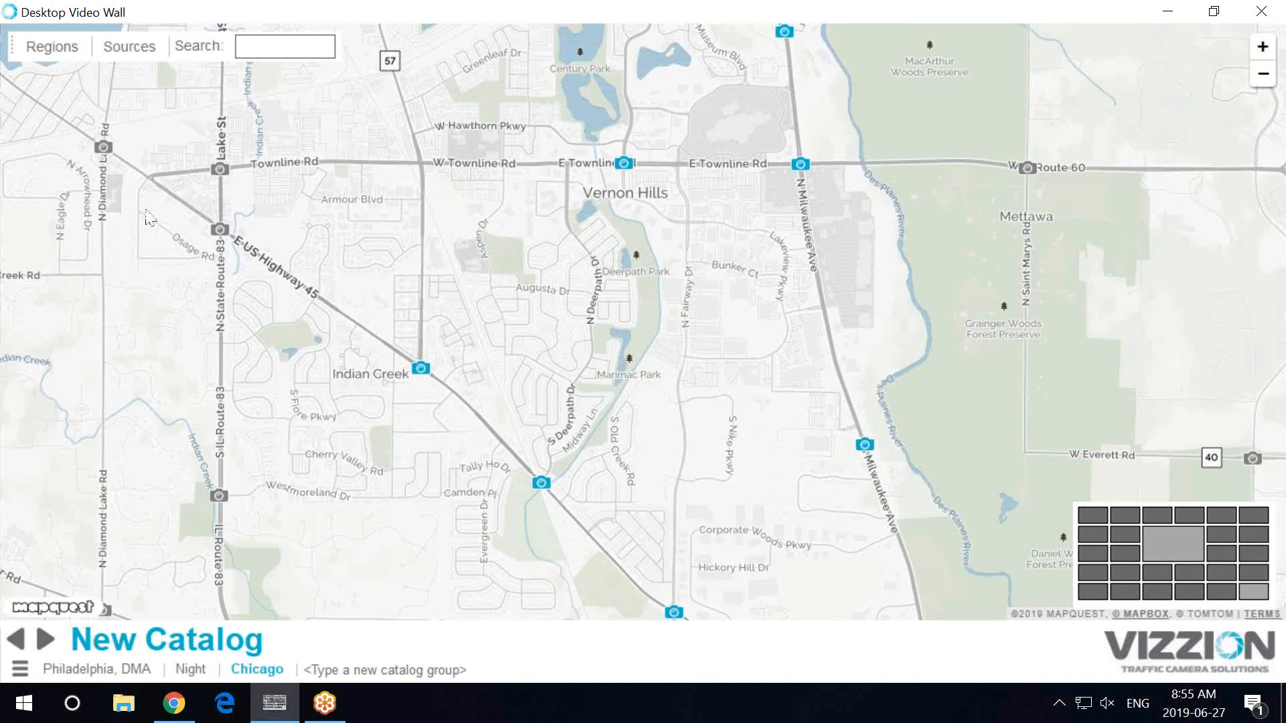
Step: Preview the IL-21/N of Woodbine Cir(E) camera from the generated catalog and close its preview
right_click(699, 287)
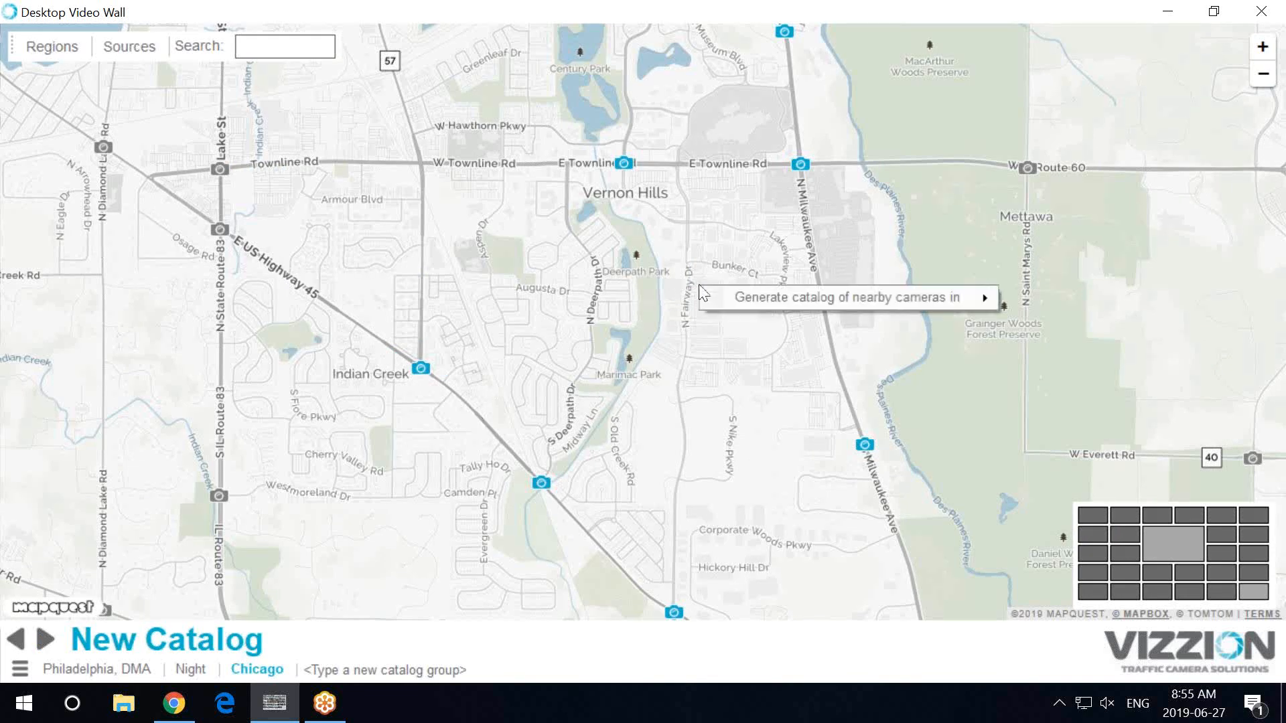
mouse_move(767, 294)
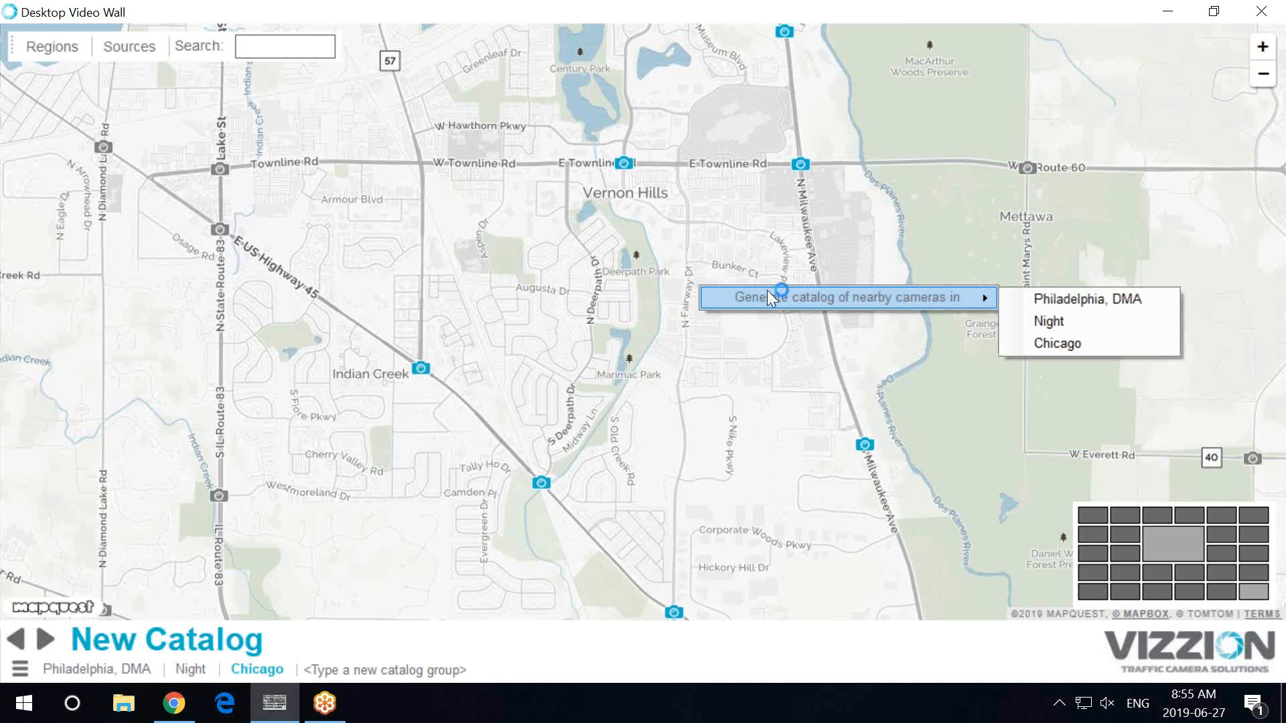
click(864, 445)
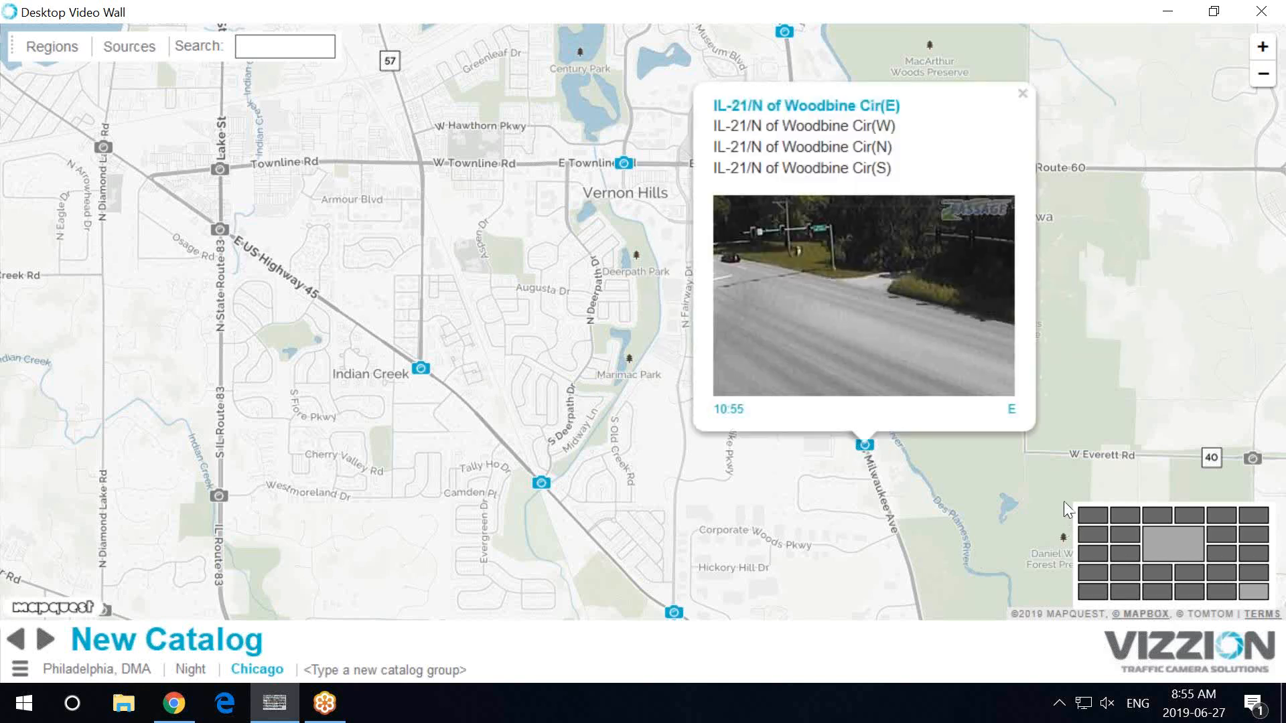
click(1039, 499)
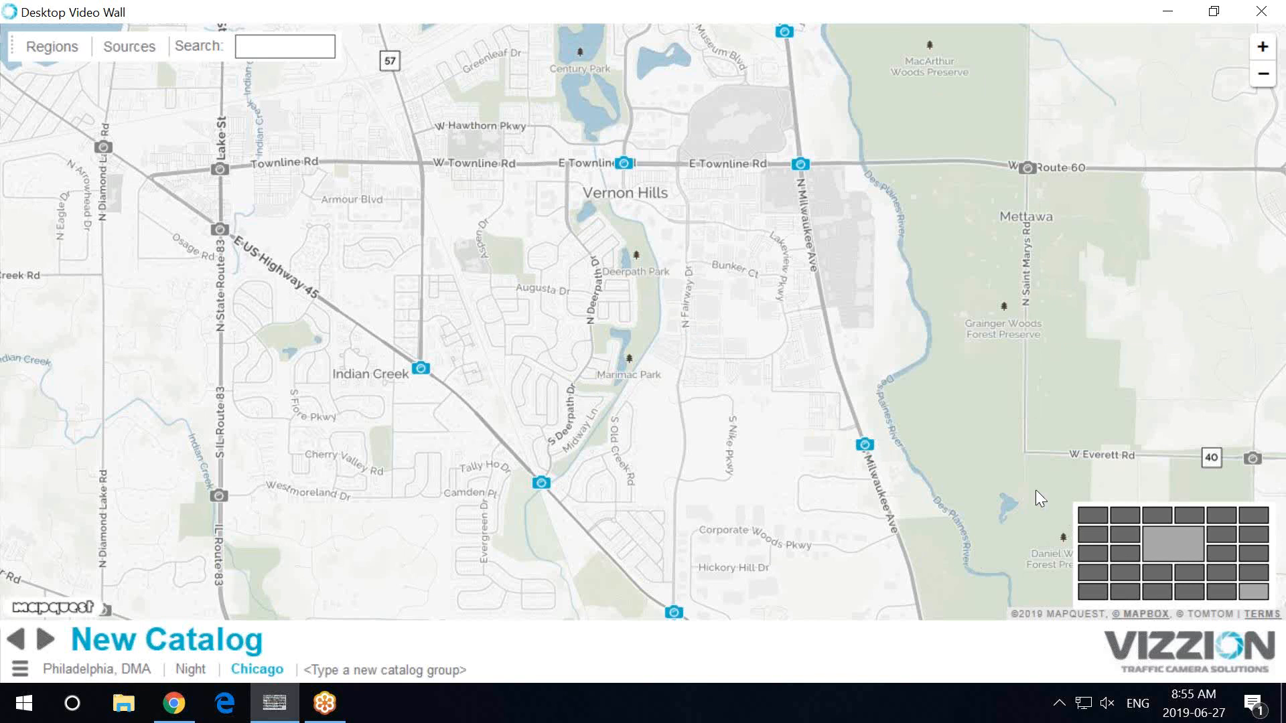
Step: View the generated catalog on the video wall with the IL-21/Hollister Dr(N) camera enlarged, and return to the map
click(1156, 537)
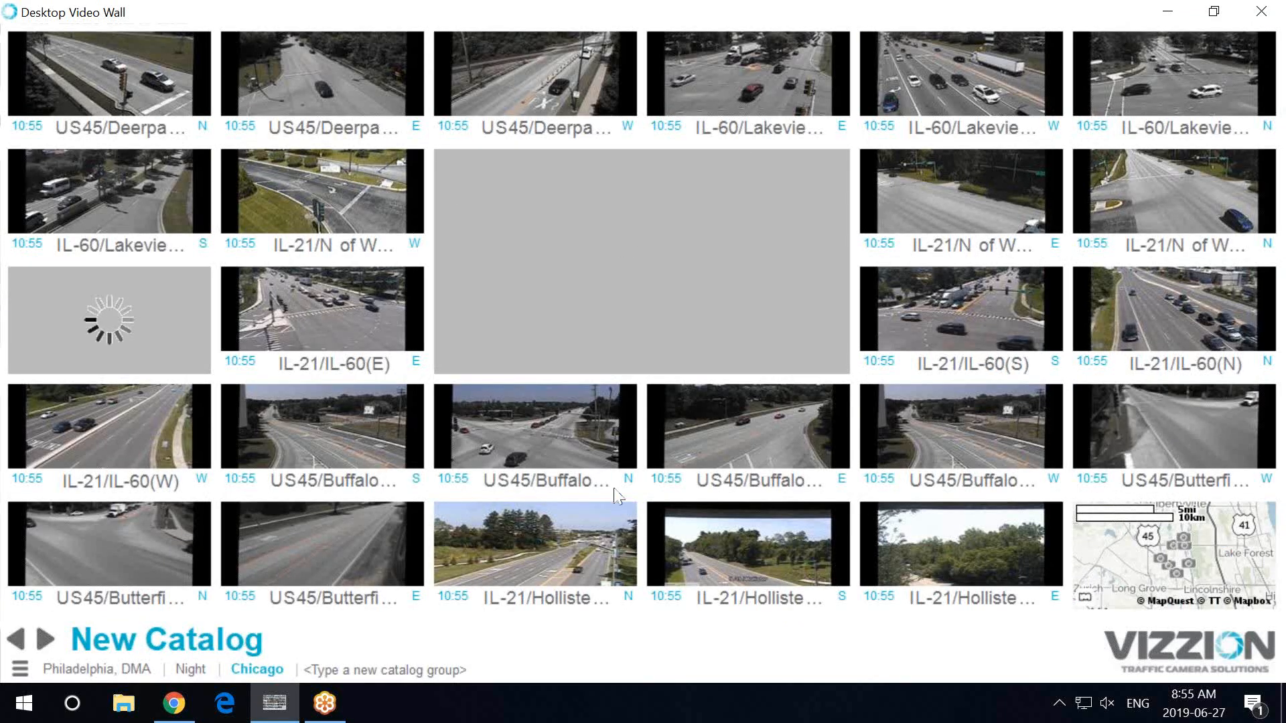
click(582, 531)
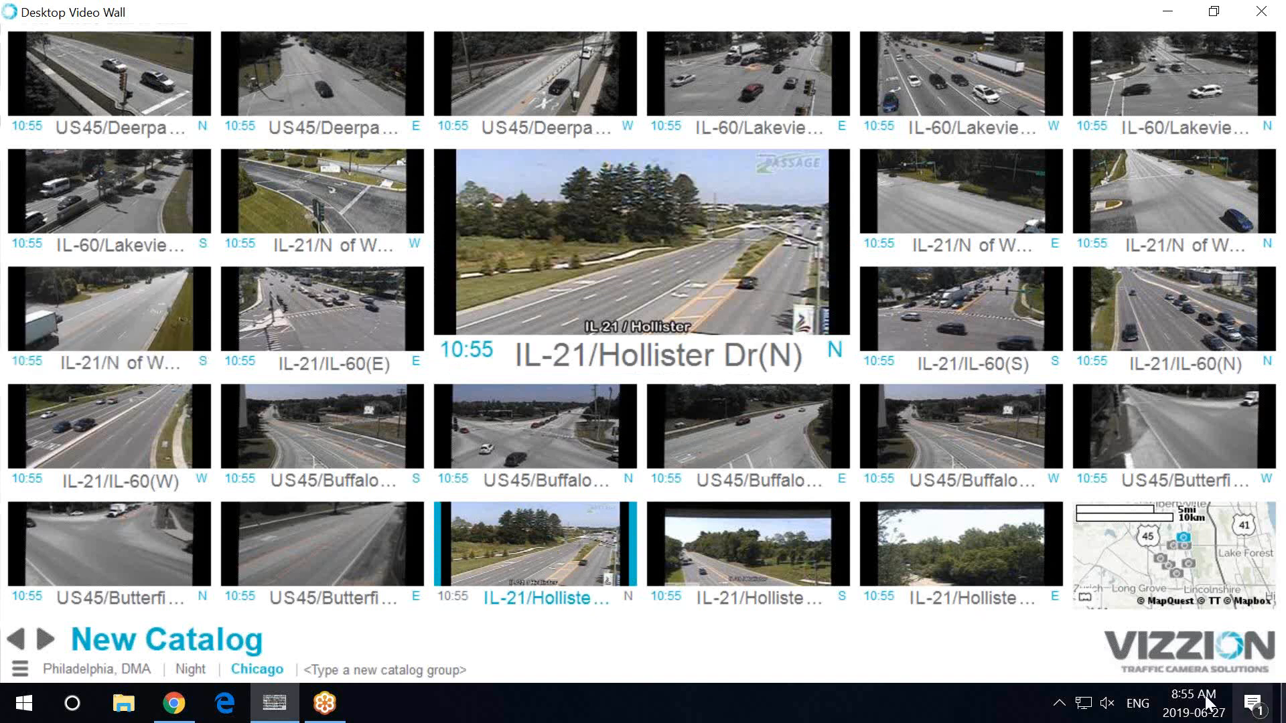
click(1252, 558)
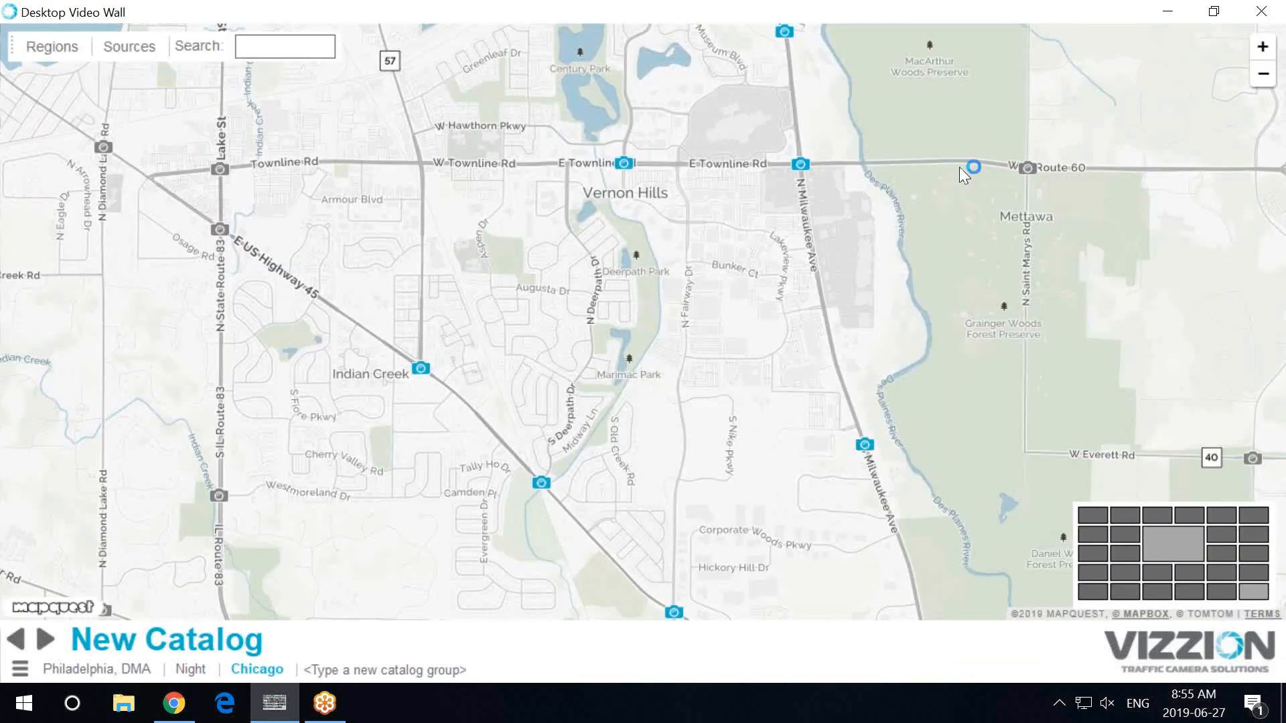
Step: Show out-of-service cameras on the map around Chicago, and hide them again
scroll(959, 227, down, 3)
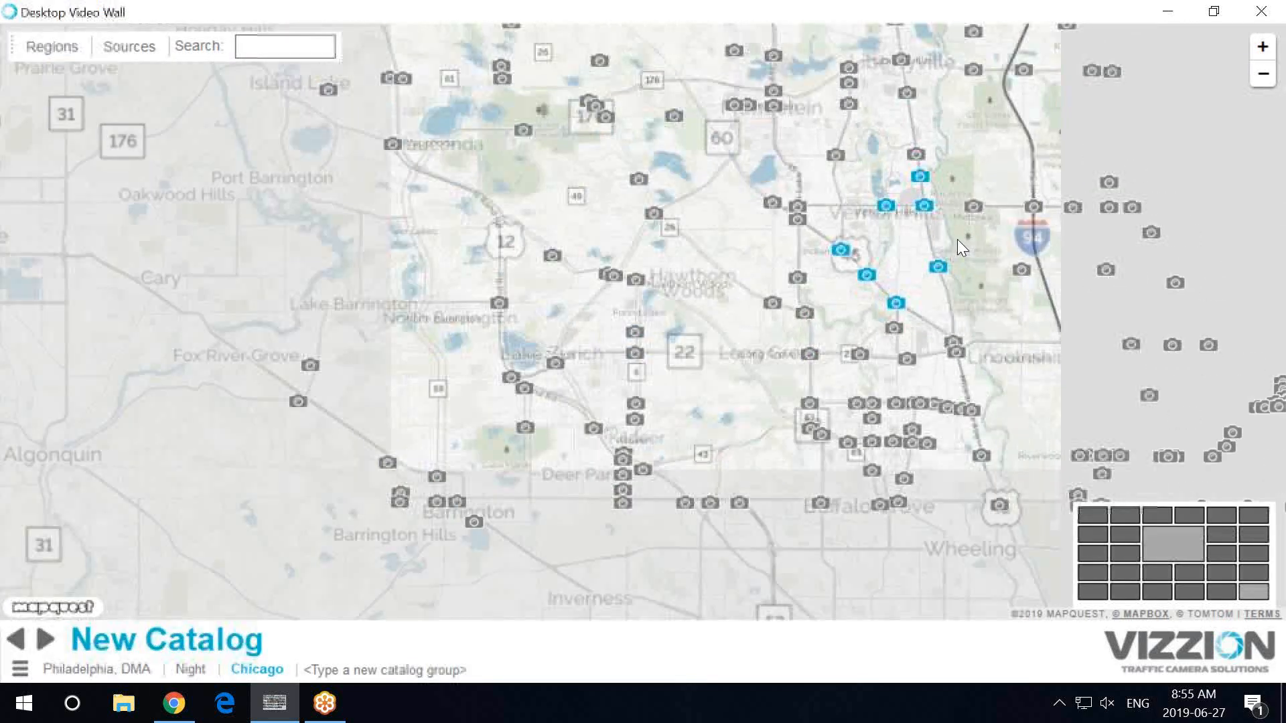
drag(1058, 384, 737, 80)
drag(1086, 469, 898, 275)
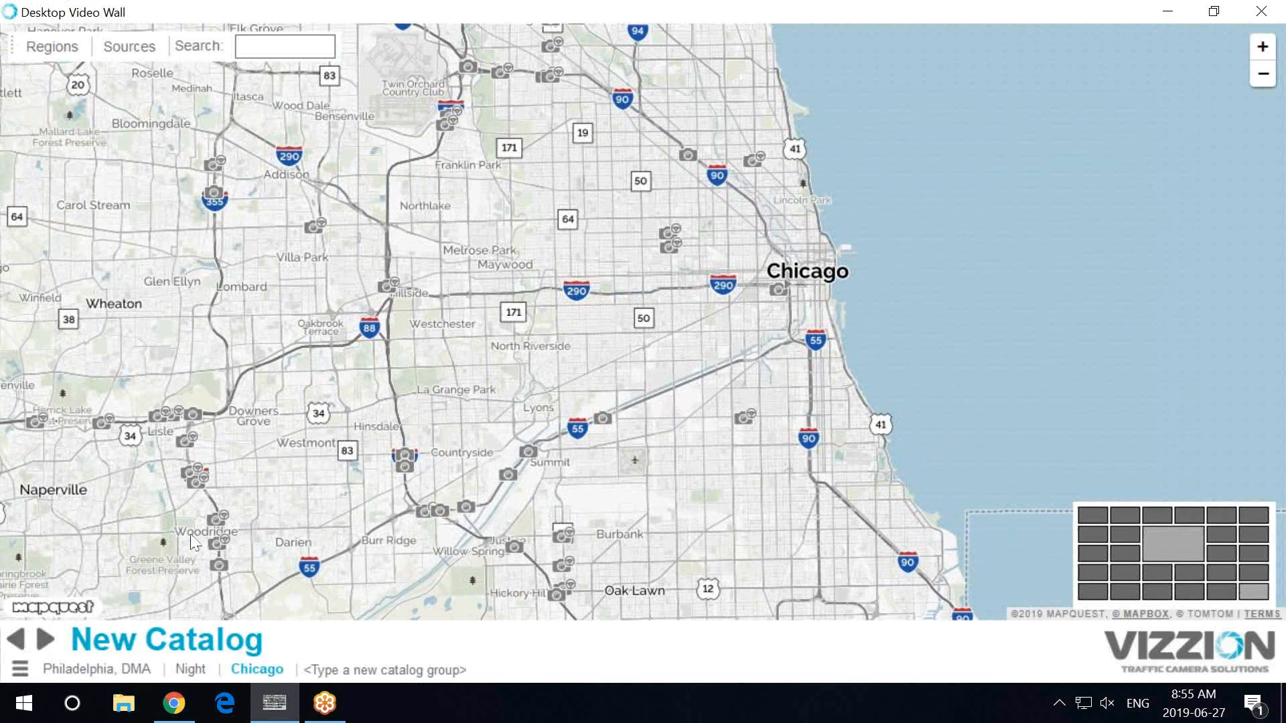
click(20, 669)
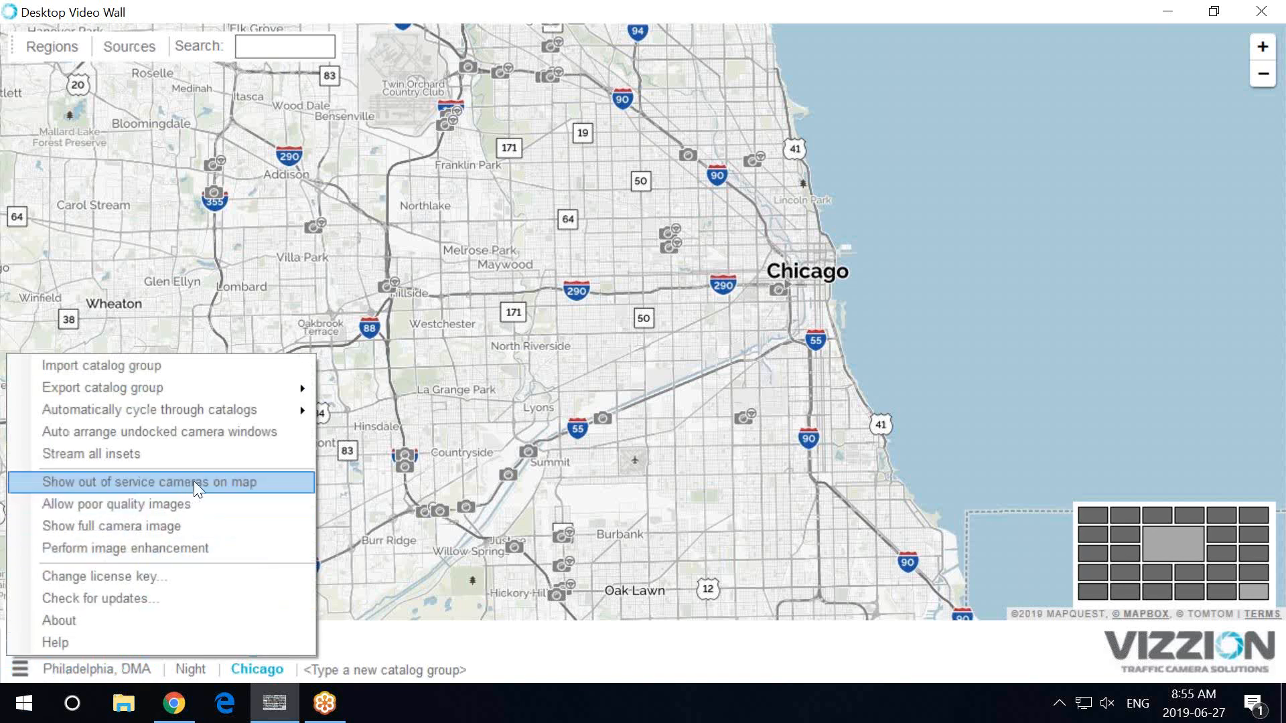
click(274, 489)
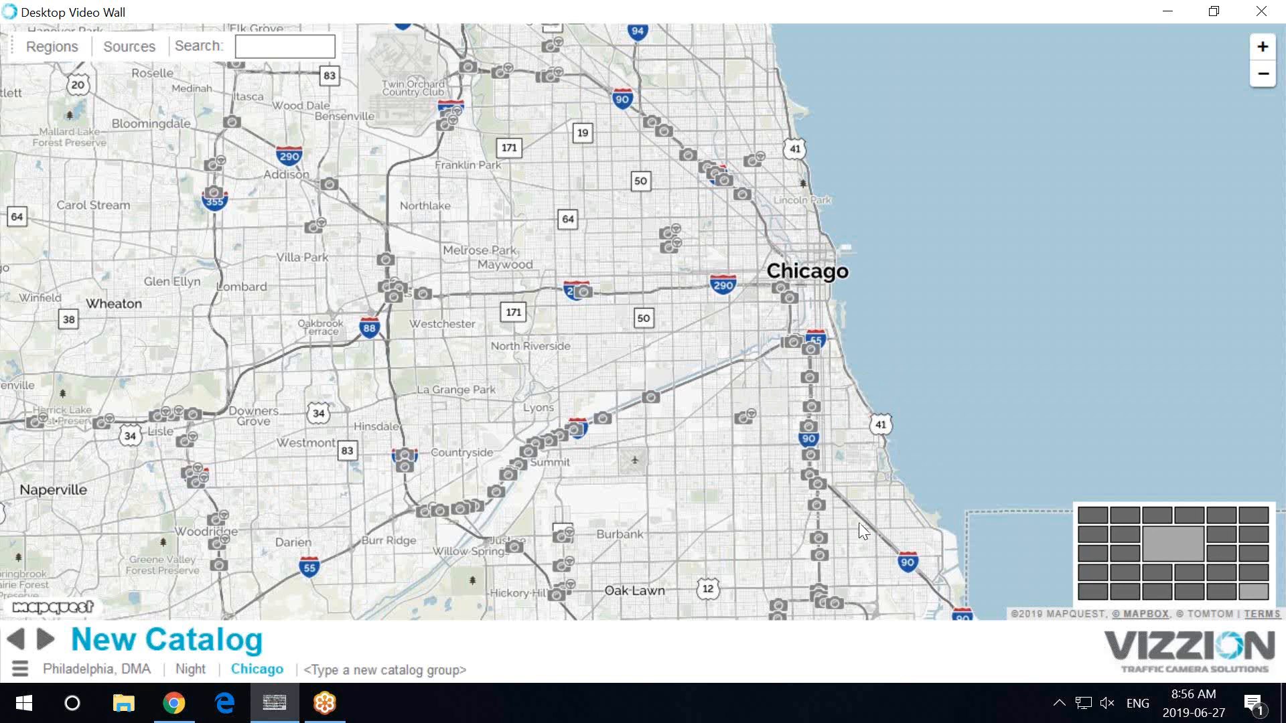
click(19, 668)
click(188, 489)
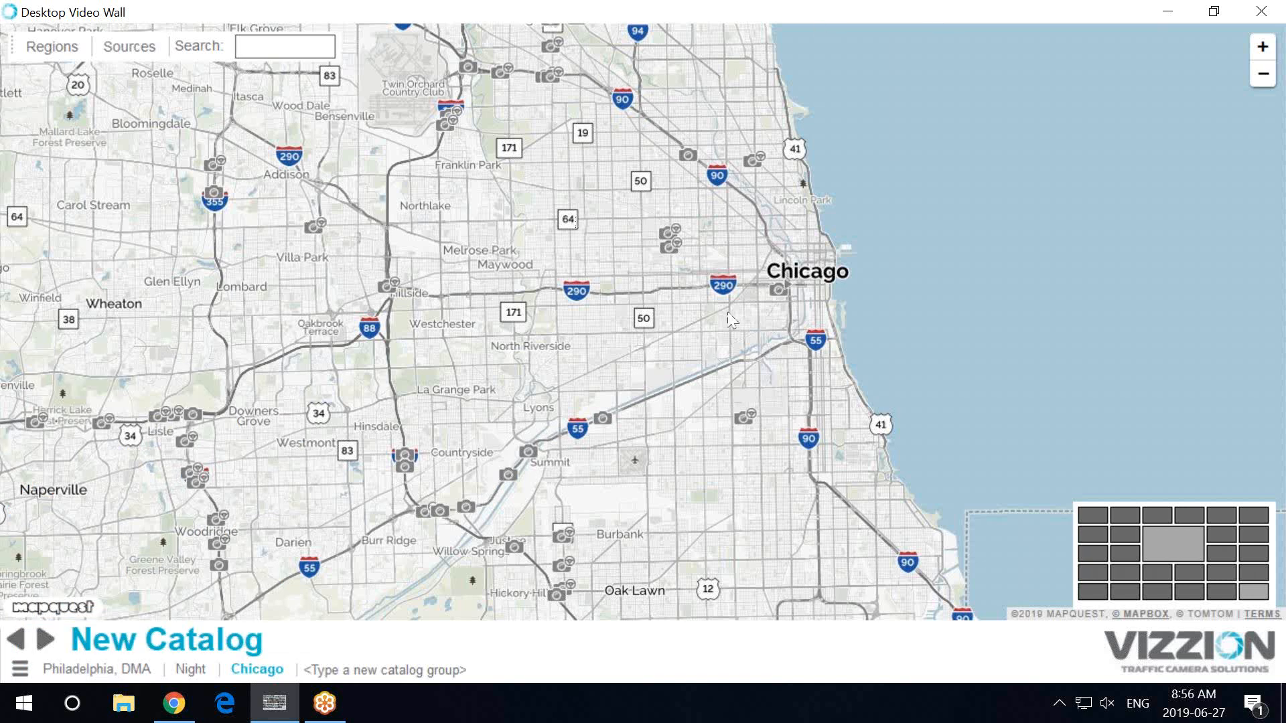
Step: Switch to the North catalog of the Chicago group
mouse_move(675, 253)
click(265, 668)
click(312, 596)
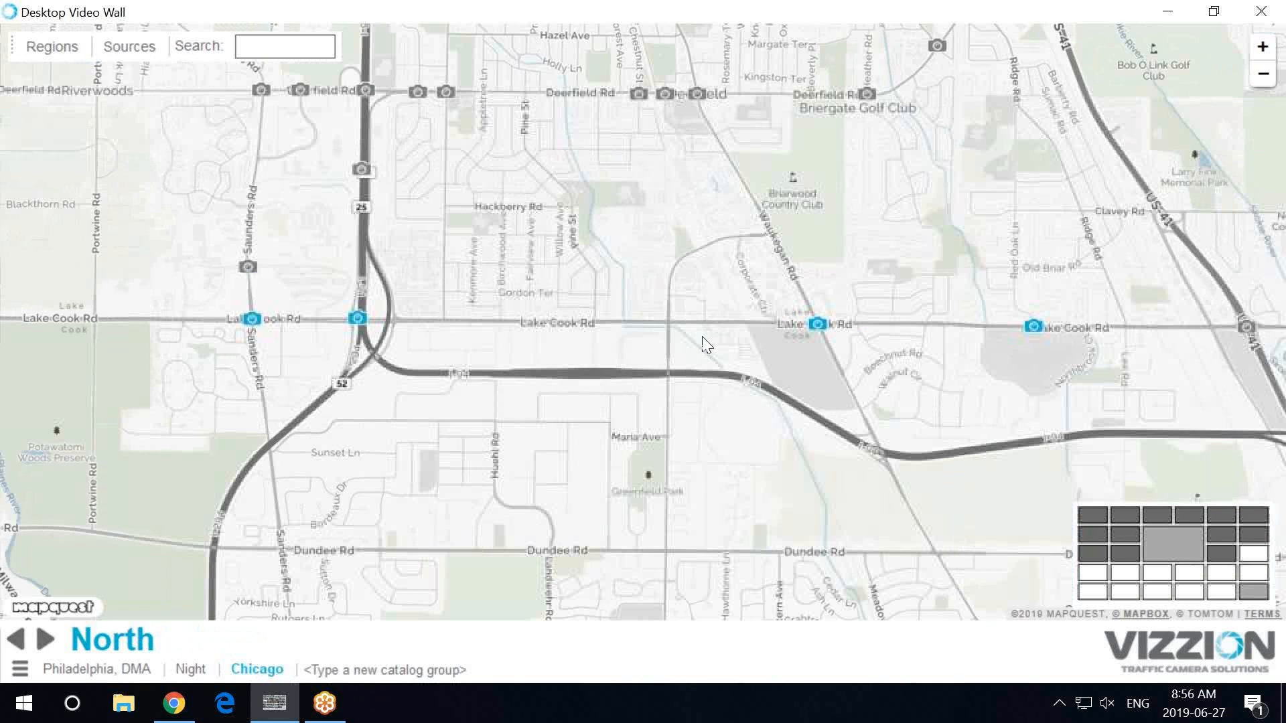
Step: Try to add the hotspot camera on I-90 near Park Ridge to the North catalog
scroll(903, 290, down, 3)
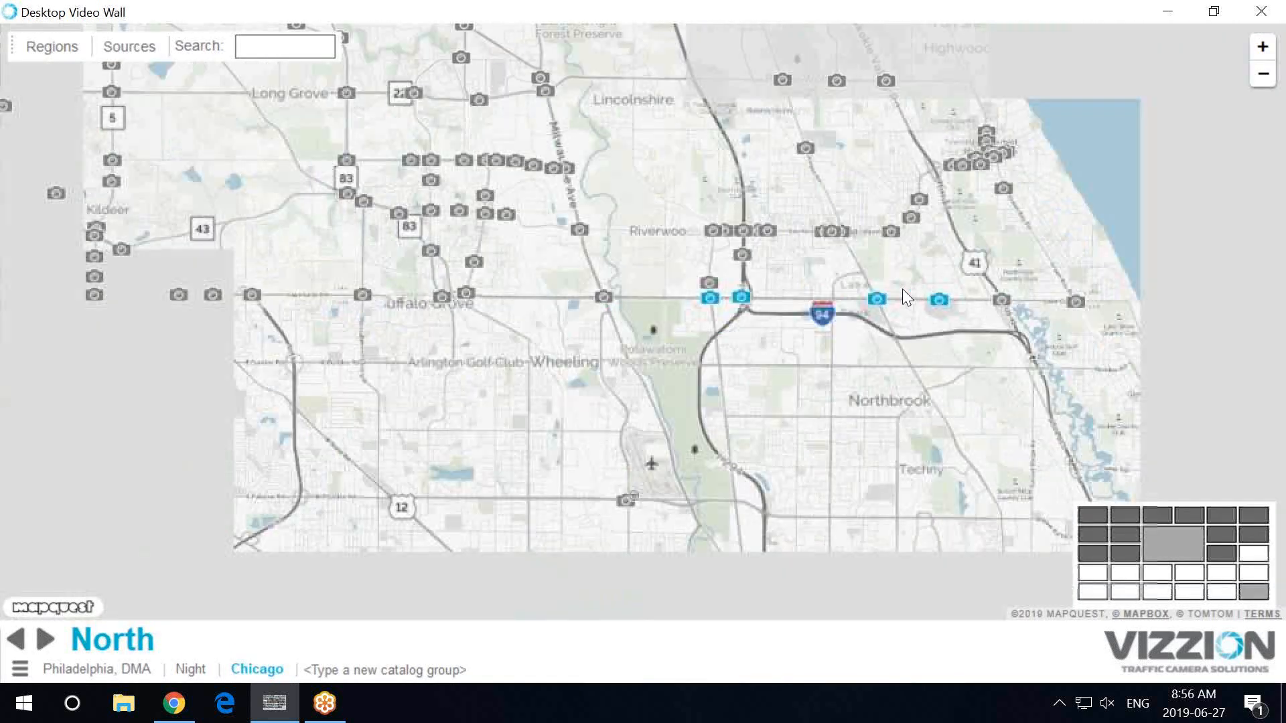
drag(915, 473, 731, 208)
scroll(799, 295, down, 1)
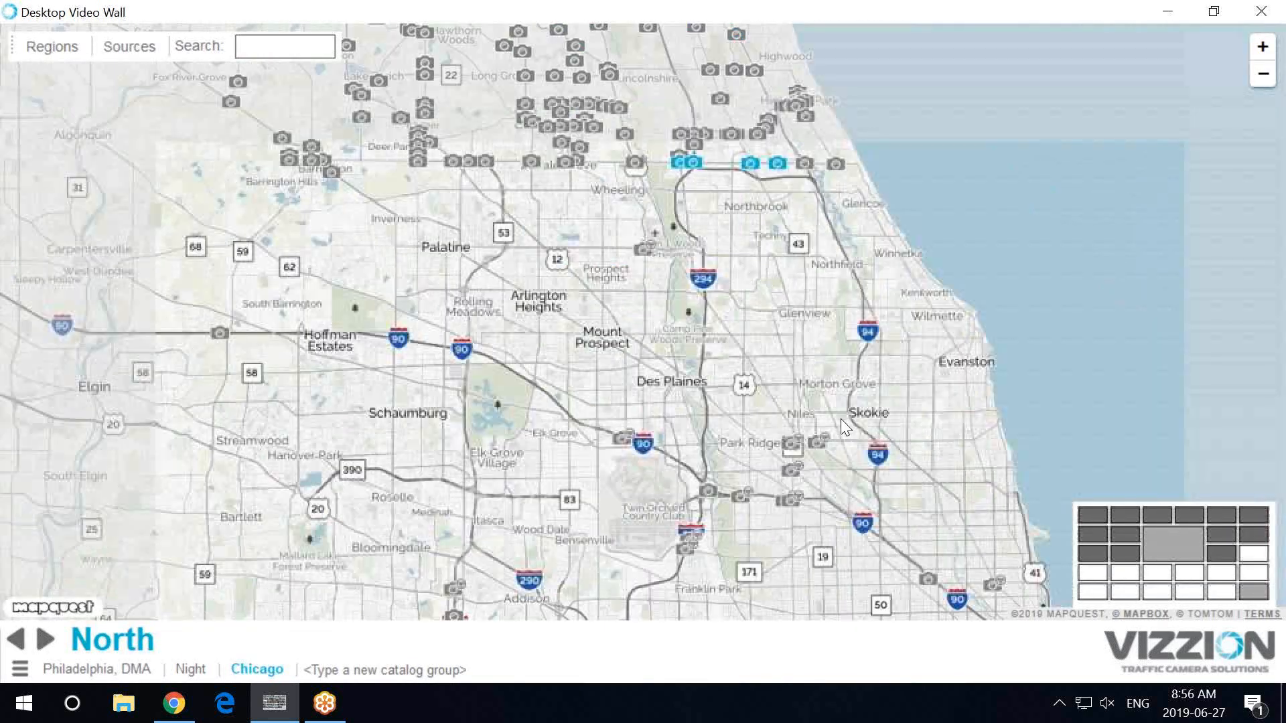
drag(742, 497, 1136, 545)
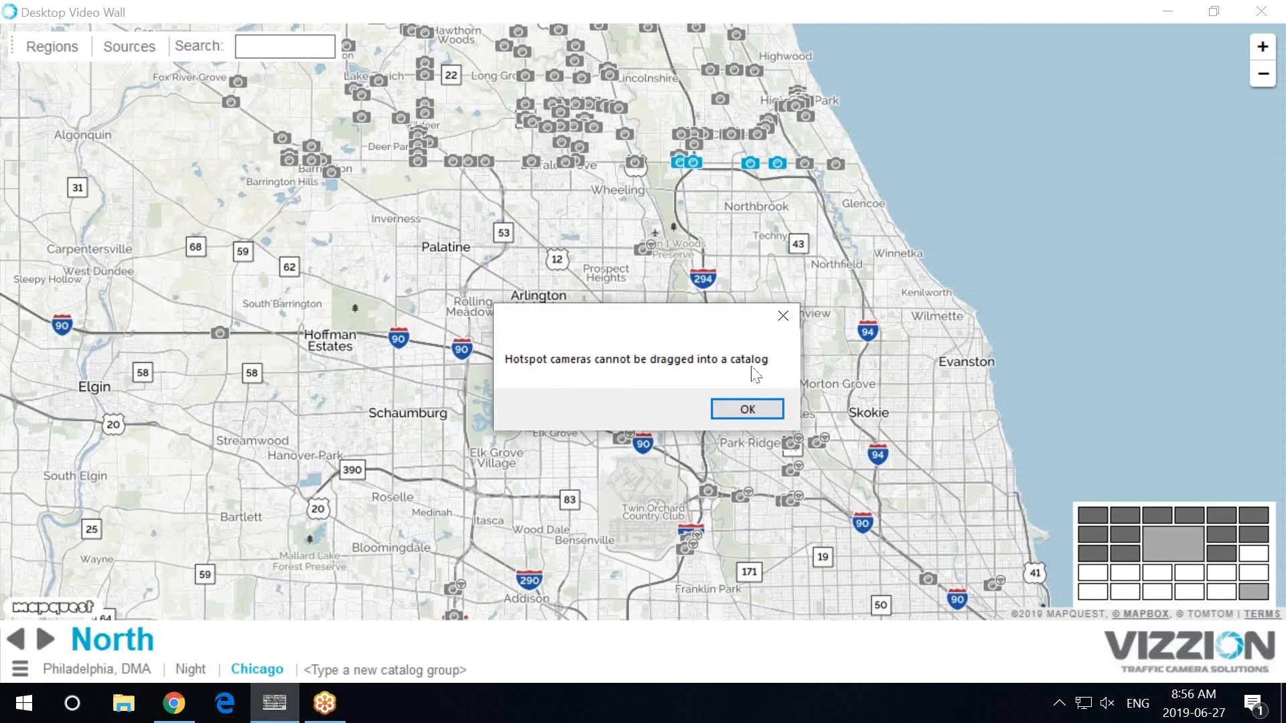
click(774, 408)
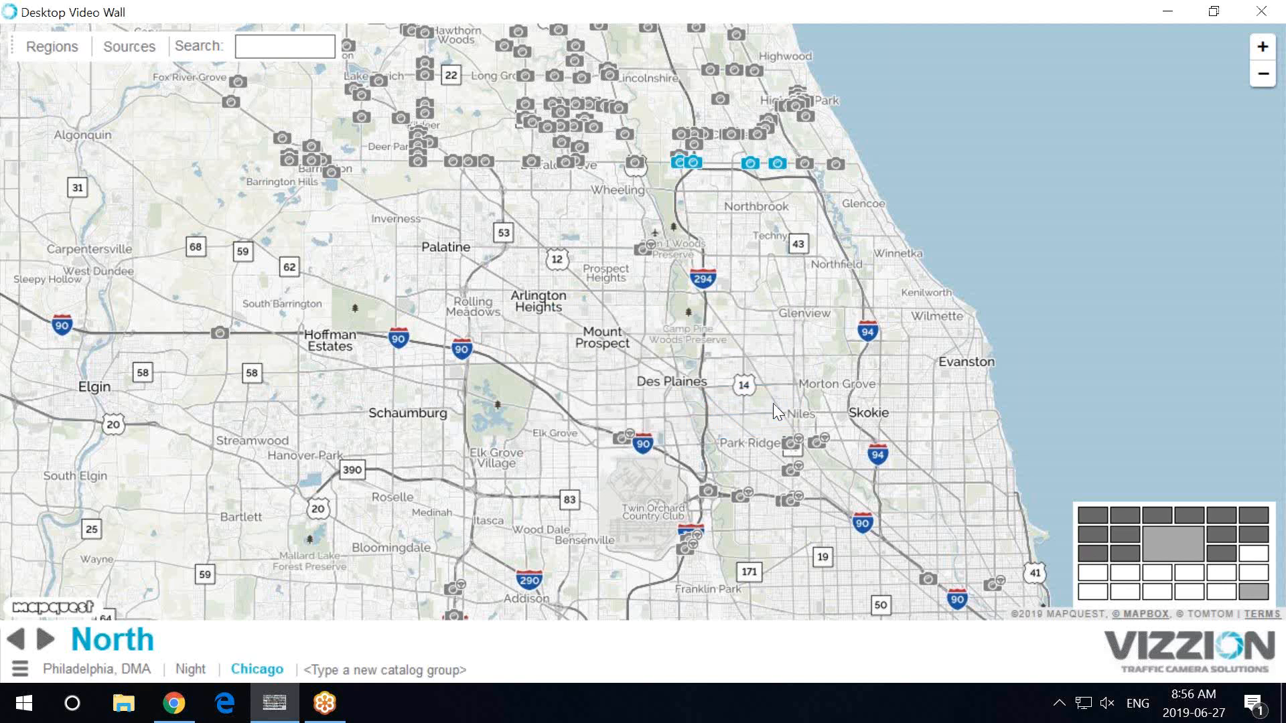
right_click(672, 469)
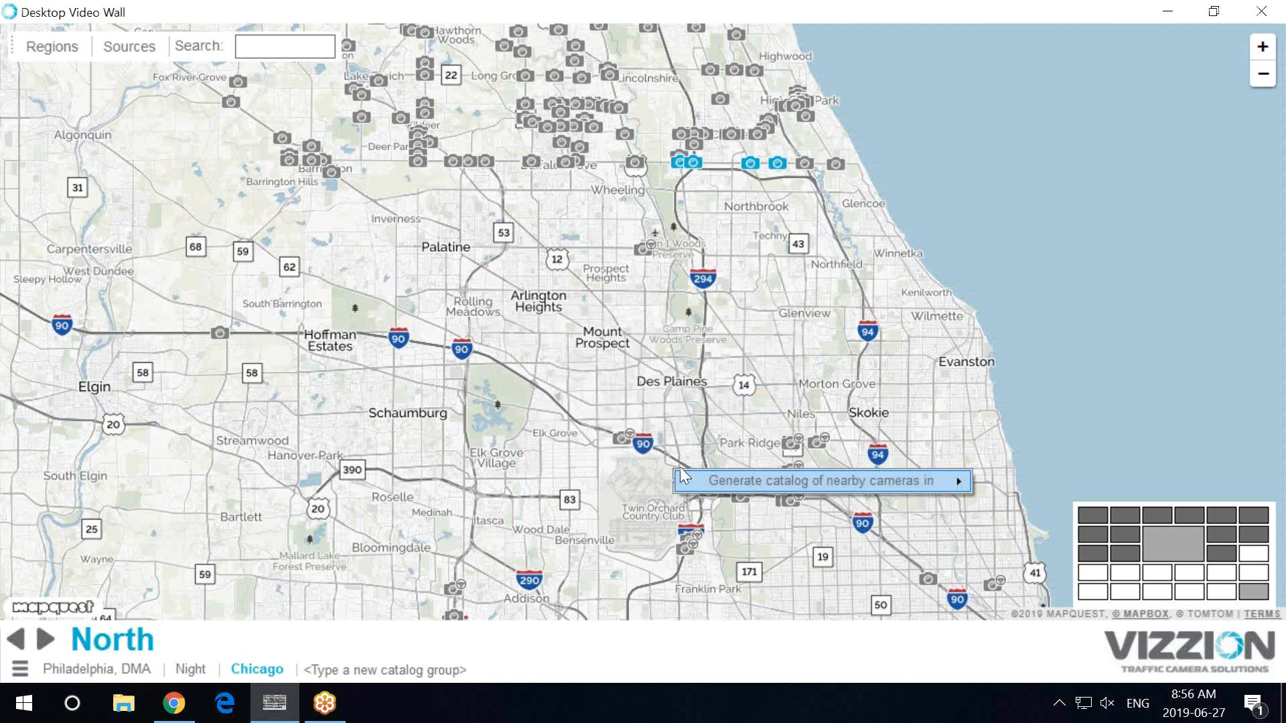
mouse_move(714, 485)
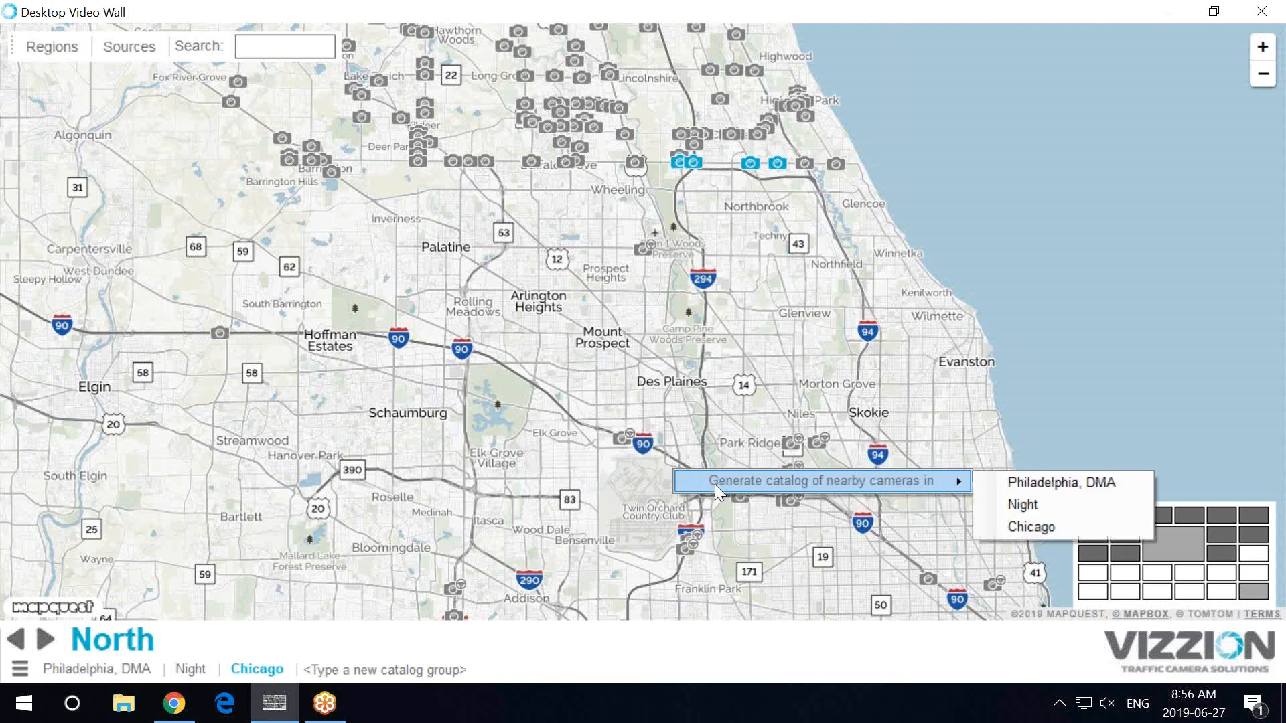
click(632, 473)
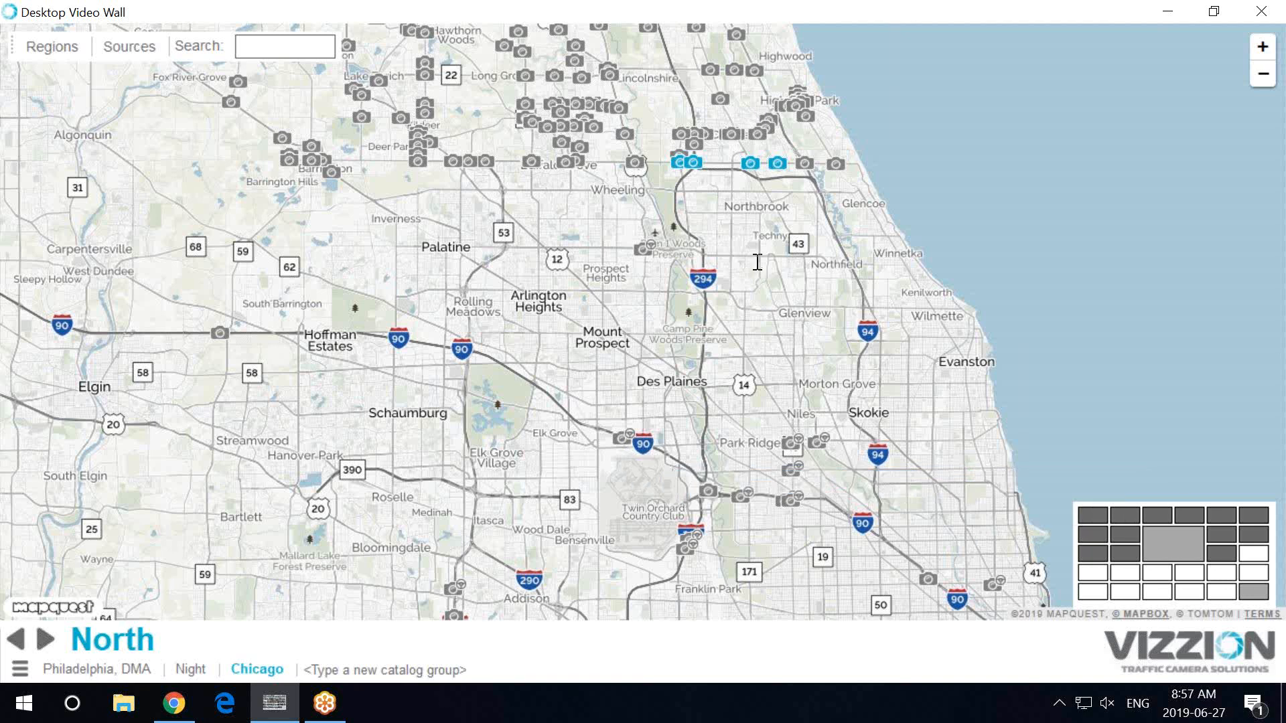
Step: View the I90/IL-59(E) and I90/IL-59(W) cameras side by side in separate windows, and close both
click(223, 337)
click(218, 280)
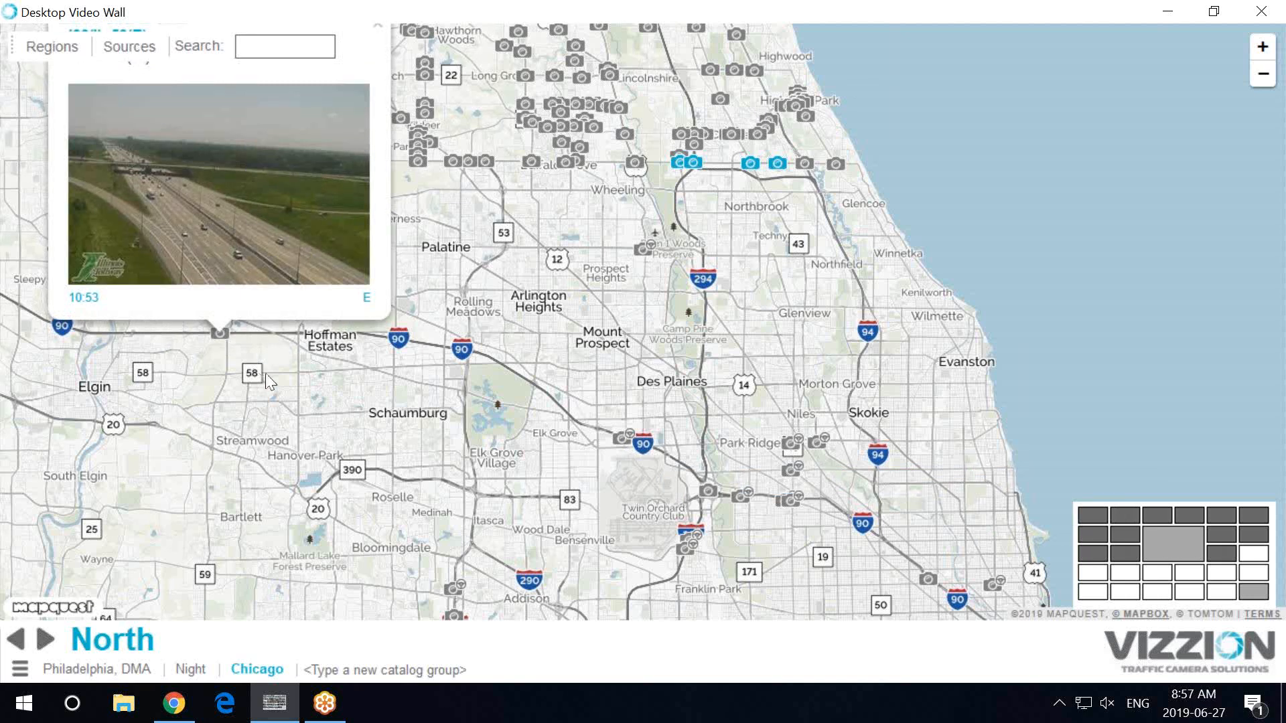
click(238, 341)
click(239, 345)
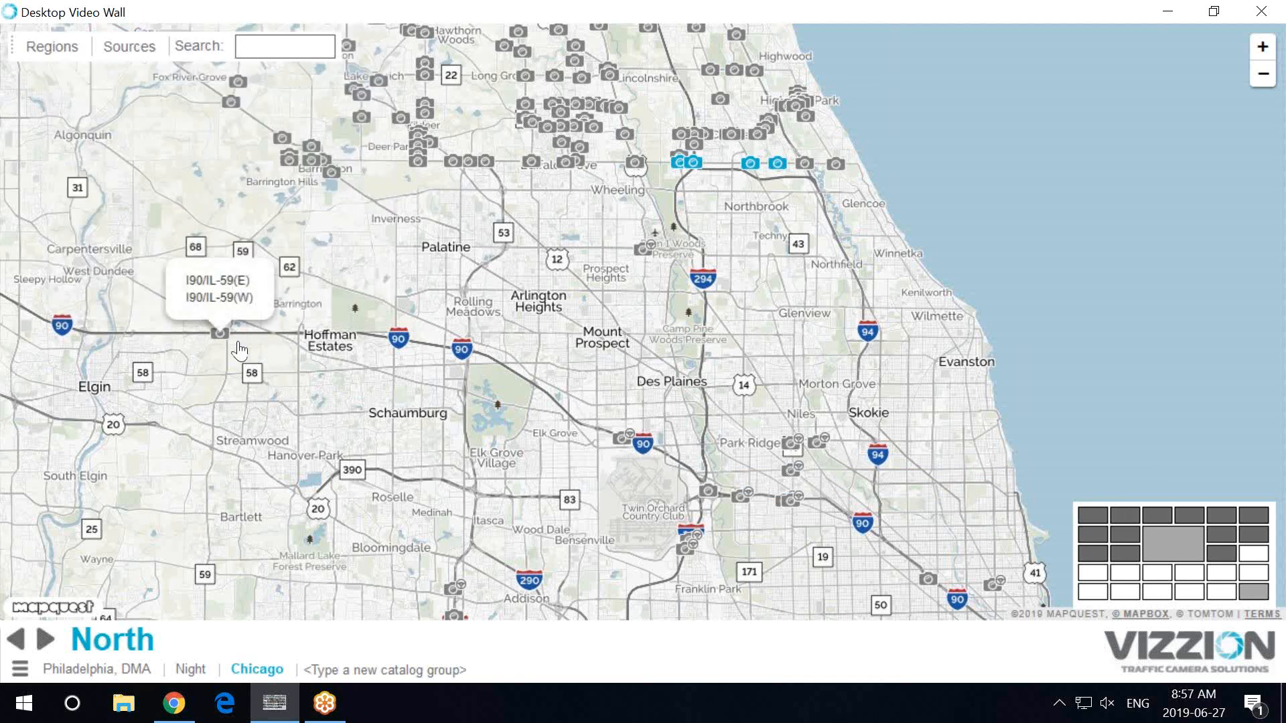
drag(239, 344, 1, 348)
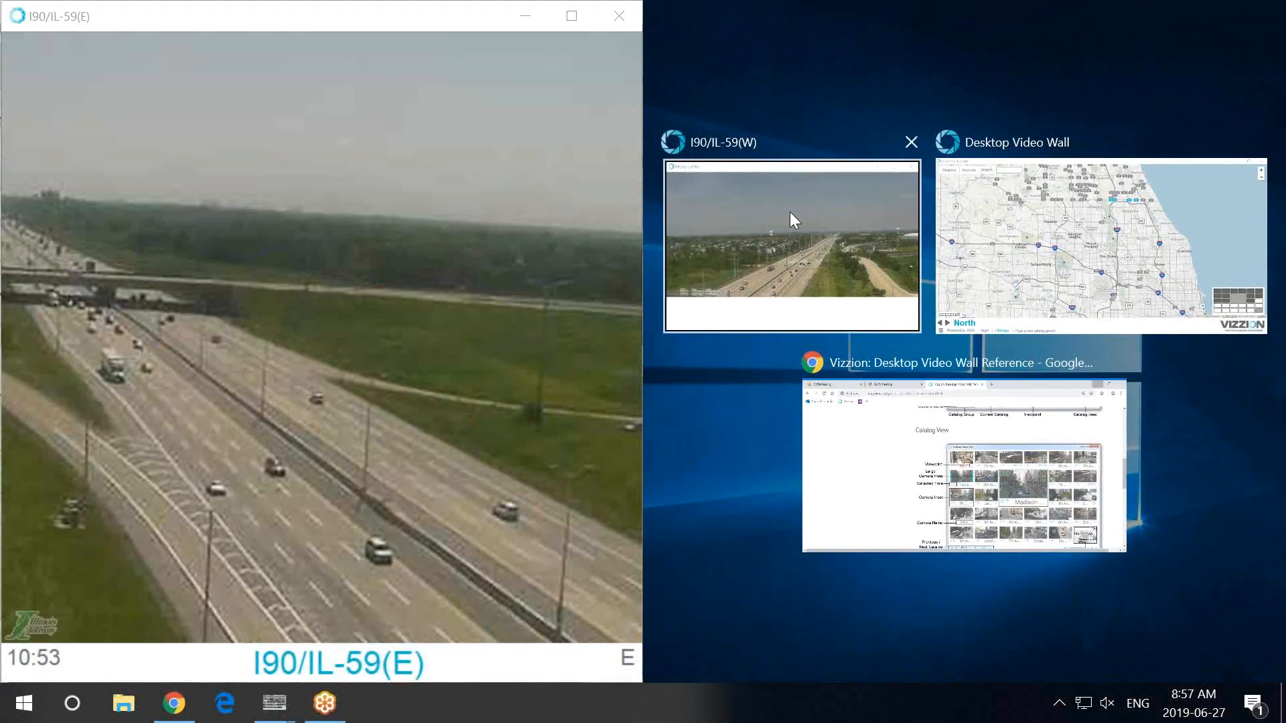
click(790, 211)
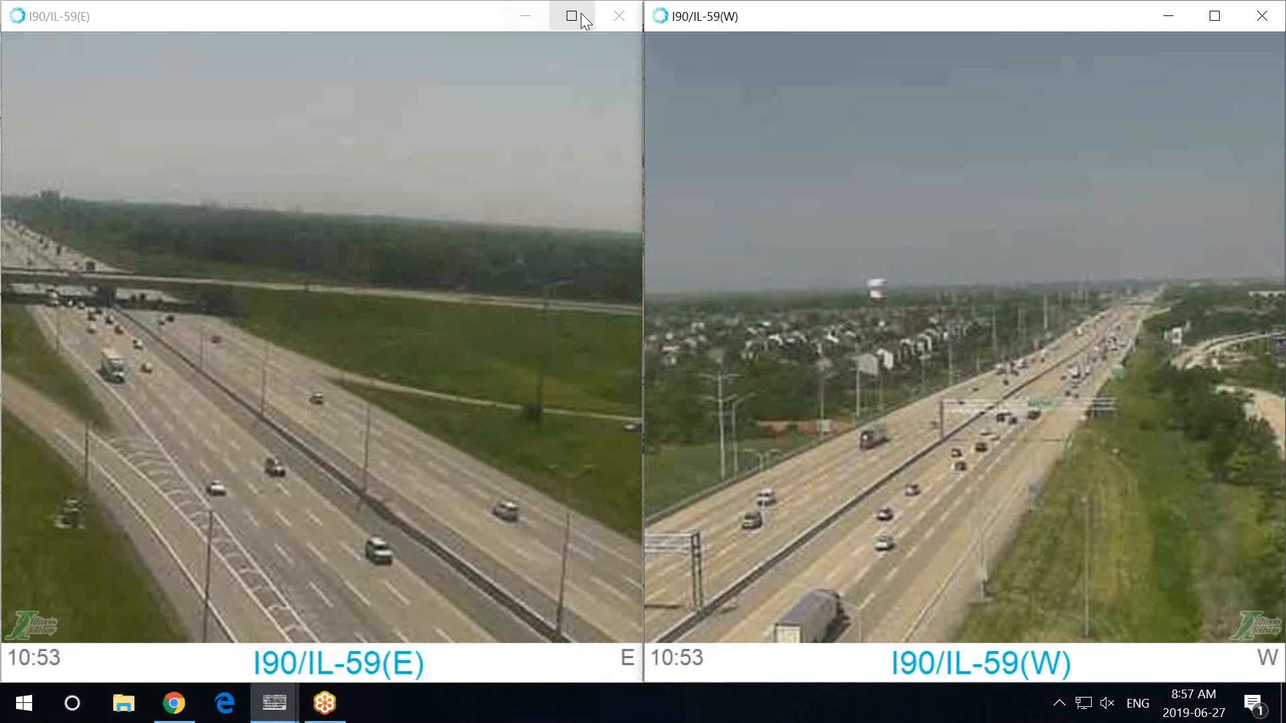
click(617, 14)
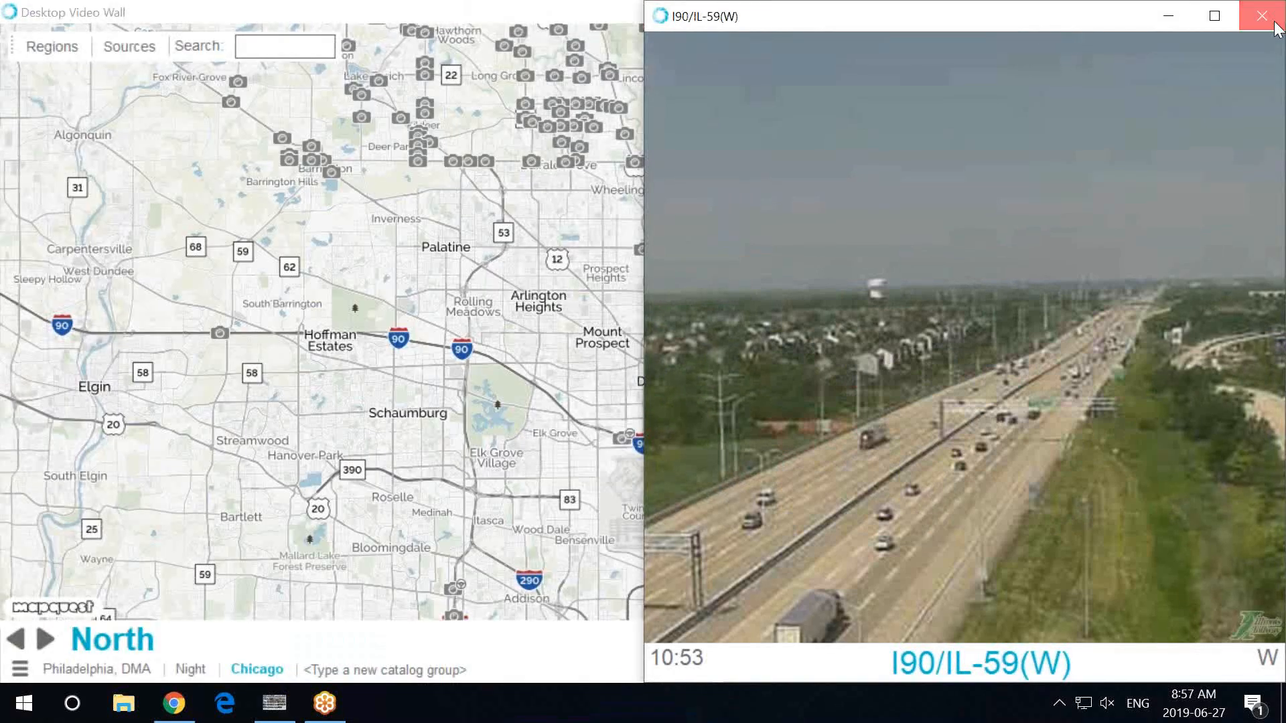
click(1261, 15)
Step: View the Lake Cook/Arlington Heights(N) camera in its own window and close it
click(531, 162)
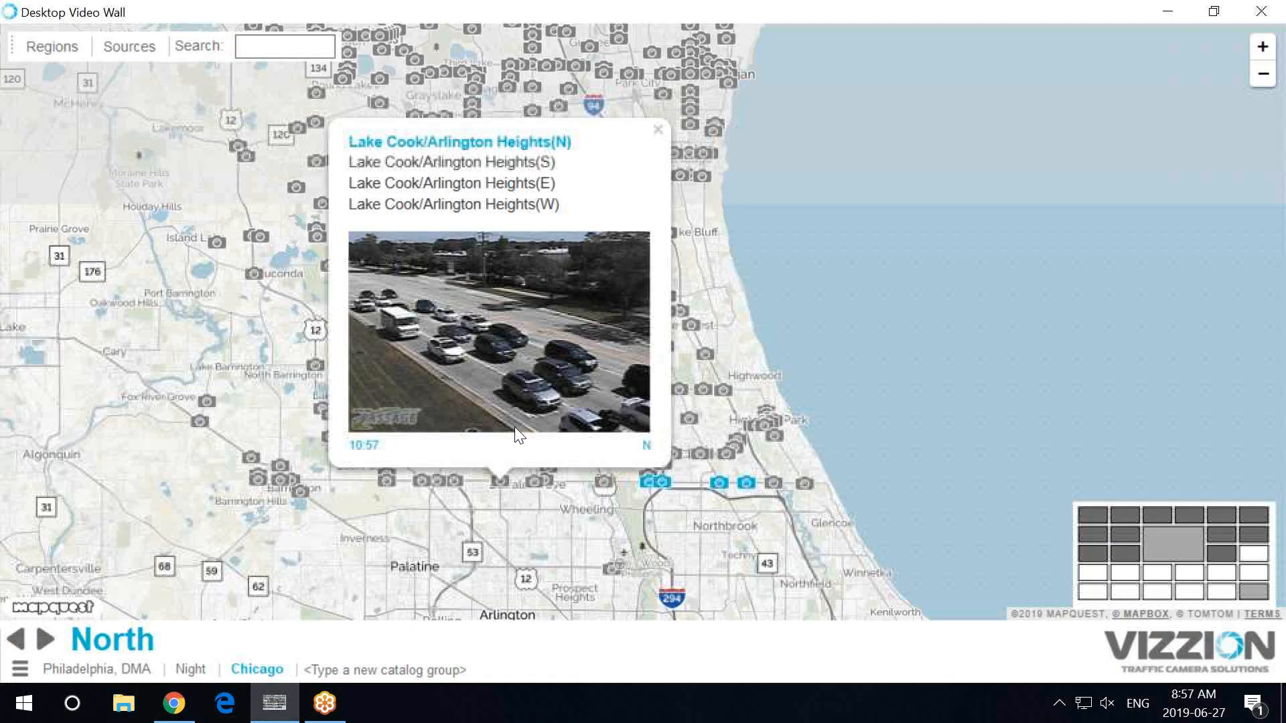
double_click(514, 427)
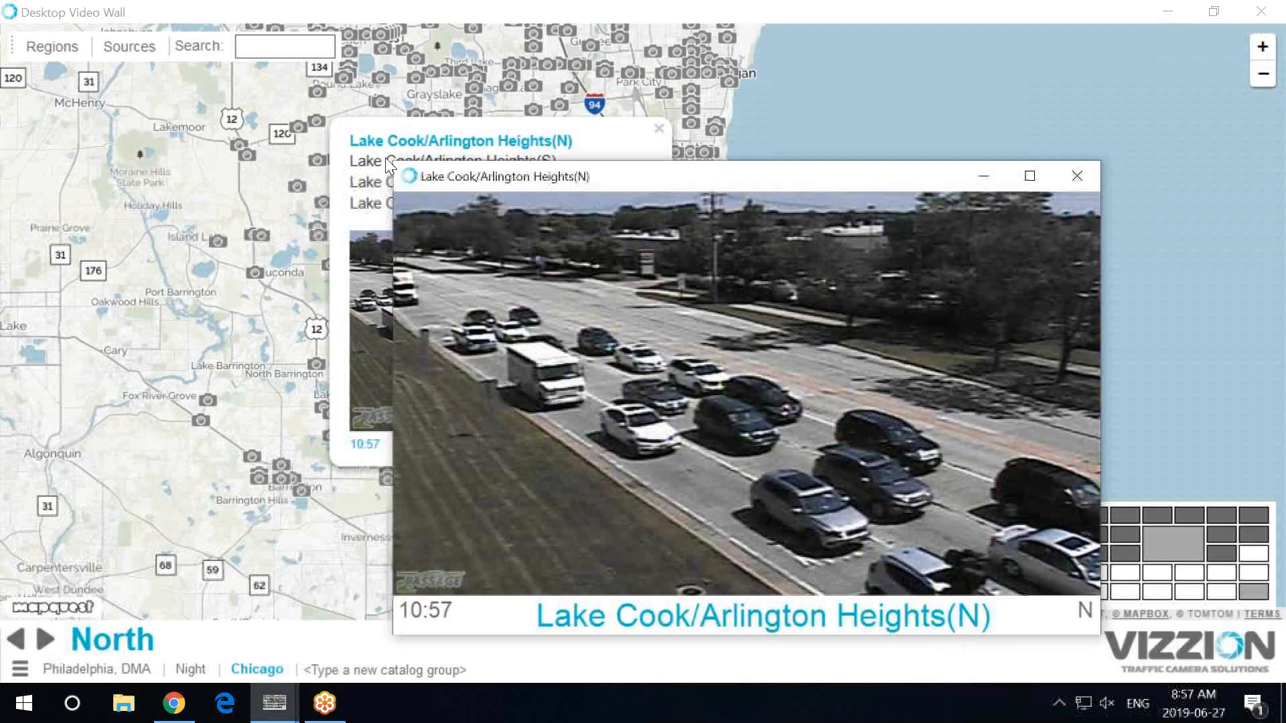
click(1077, 176)
Step: Open all four Lake Cook/Arlington Heights cameras in separate windows, spread them apart to view each, and close them
click(556, 525)
mouse_move(500, 483)
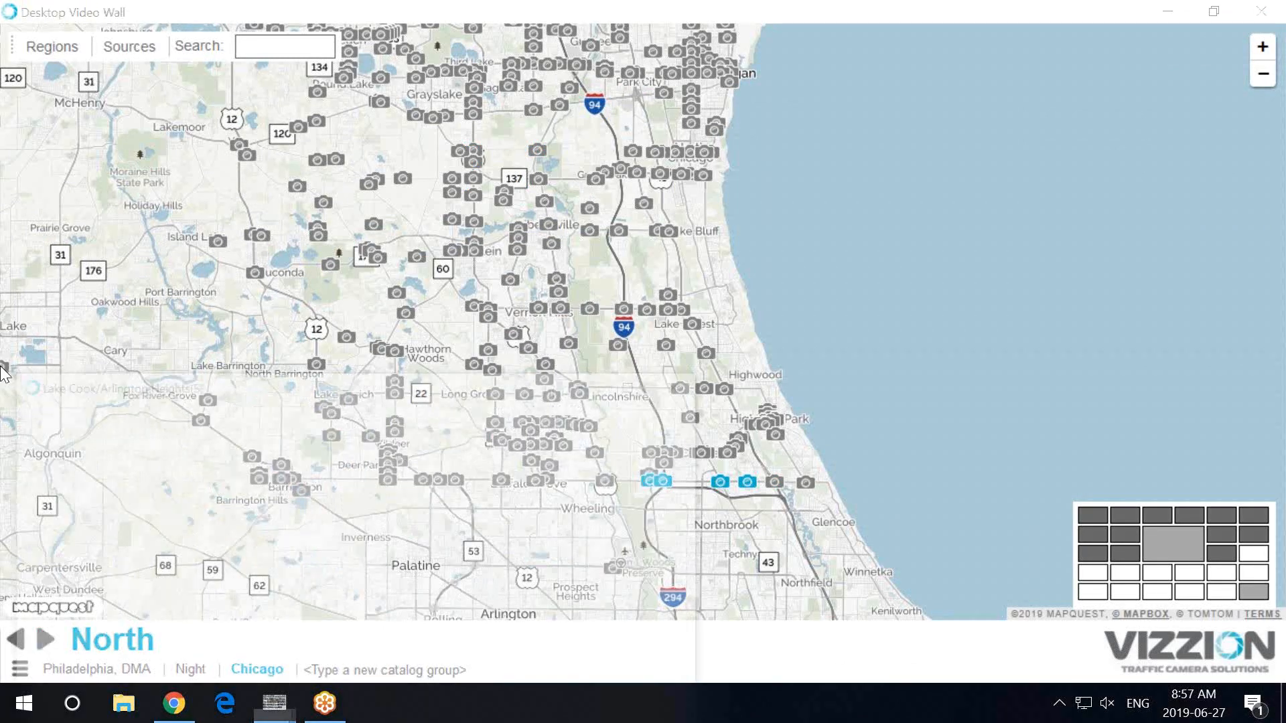
drag(417, 391, 545, 271)
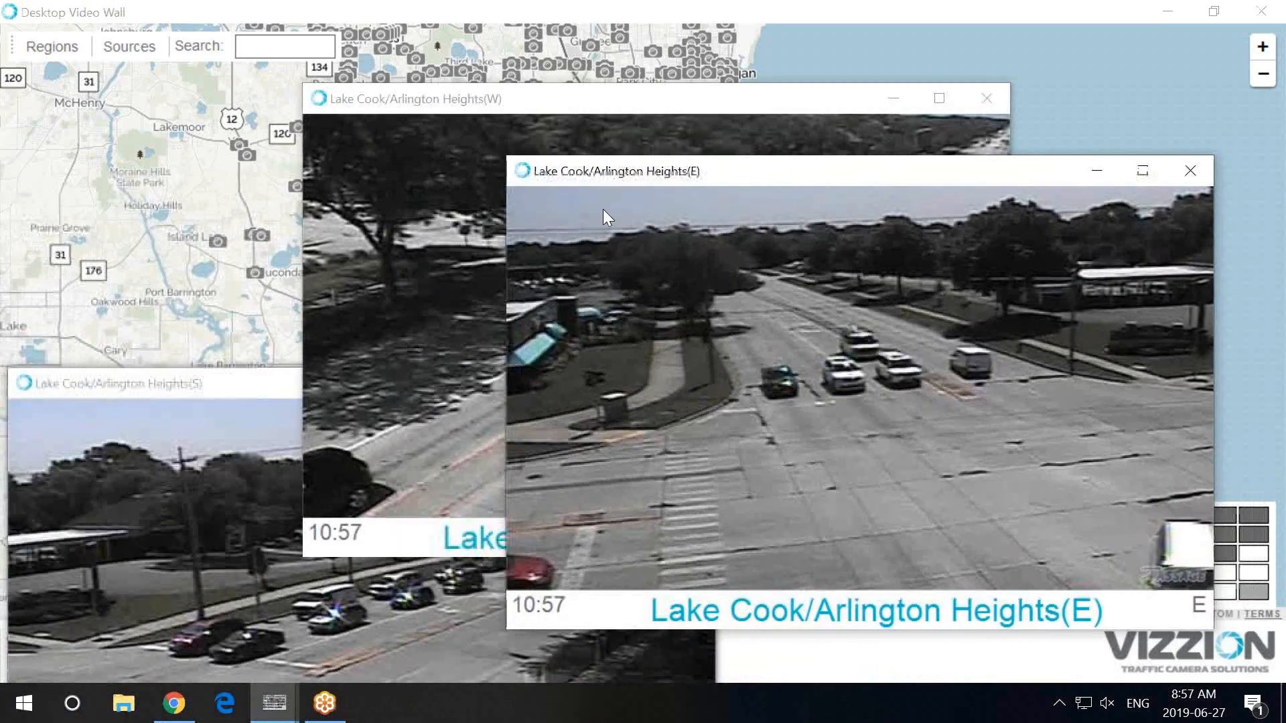
drag(142, 383, 270, 140)
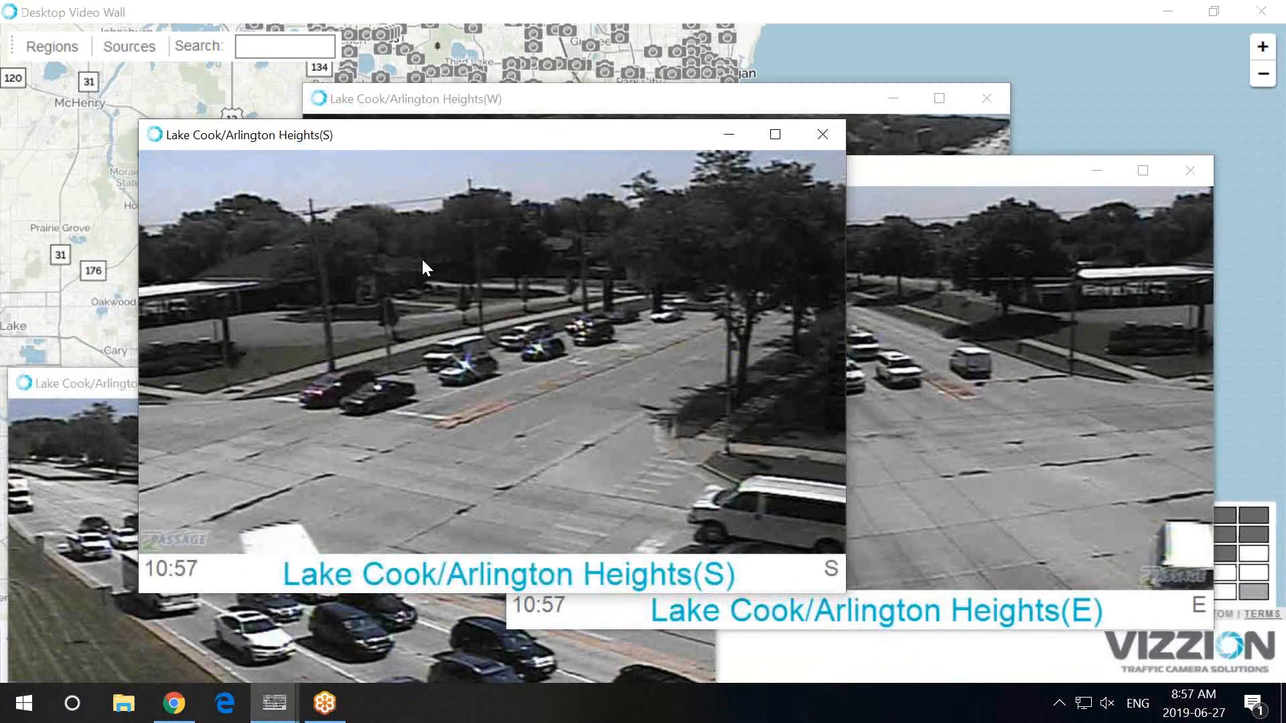
click(820, 138)
click(986, 99)
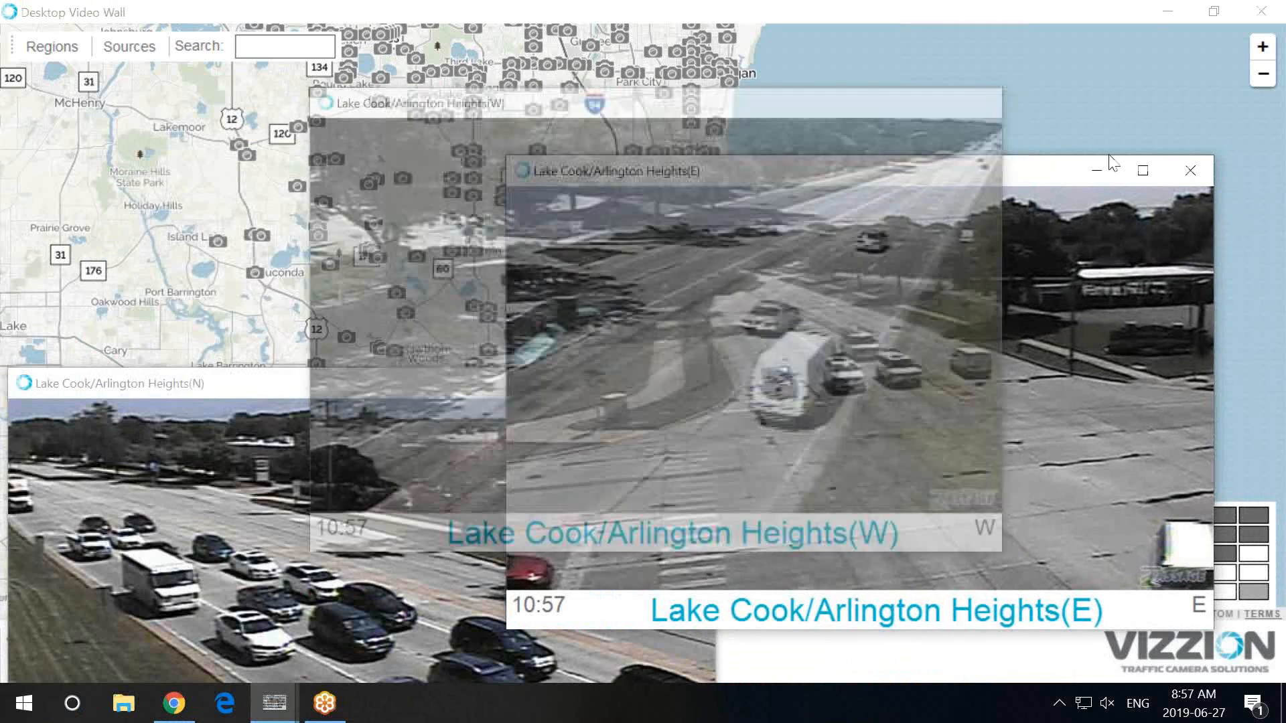
click(1192, 174)
click(704, 388)
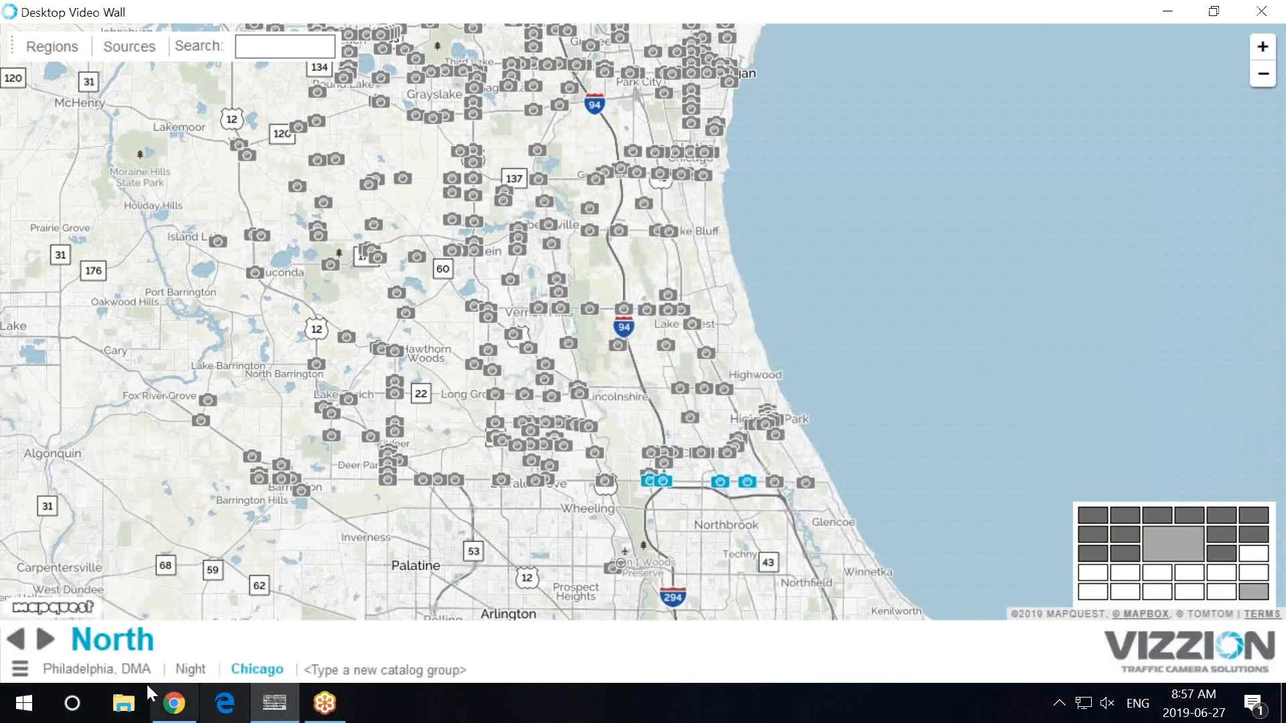
Step: Bring up the file export for the Chicago catalog group, and close it without saving
click(20, 669)
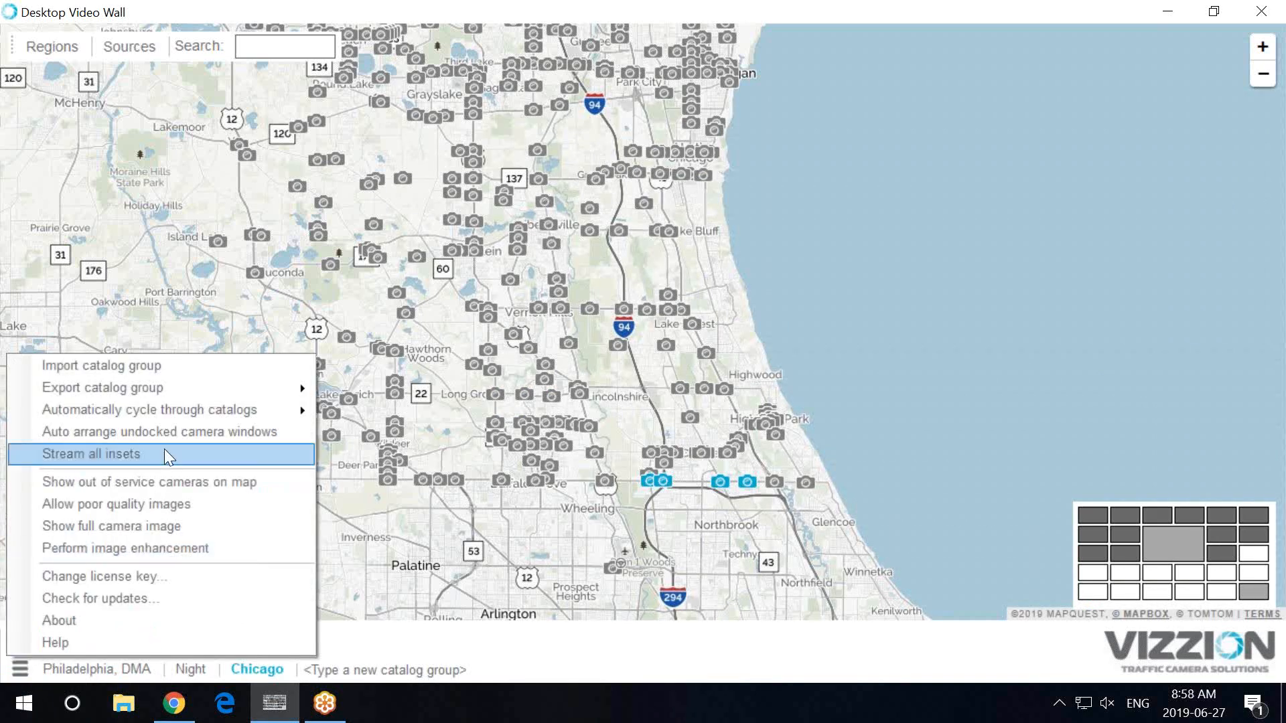
mouse_move(180, 388)
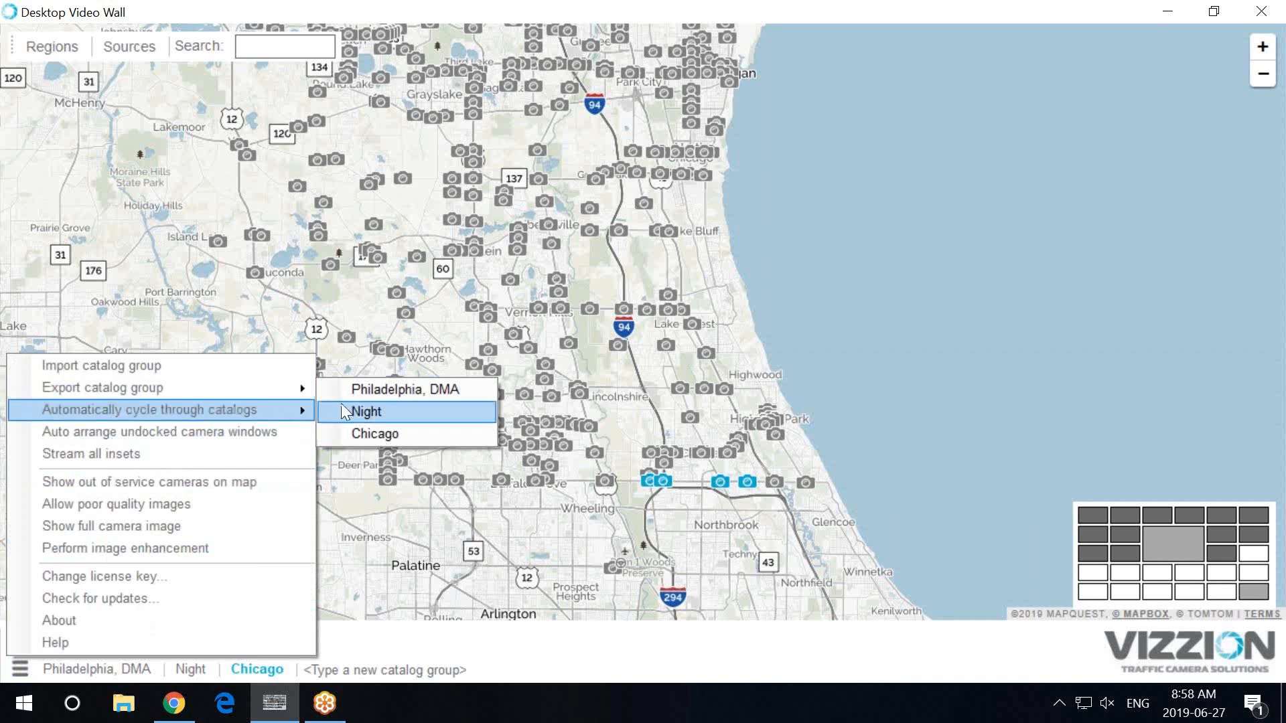
mouse_move(268, 407)
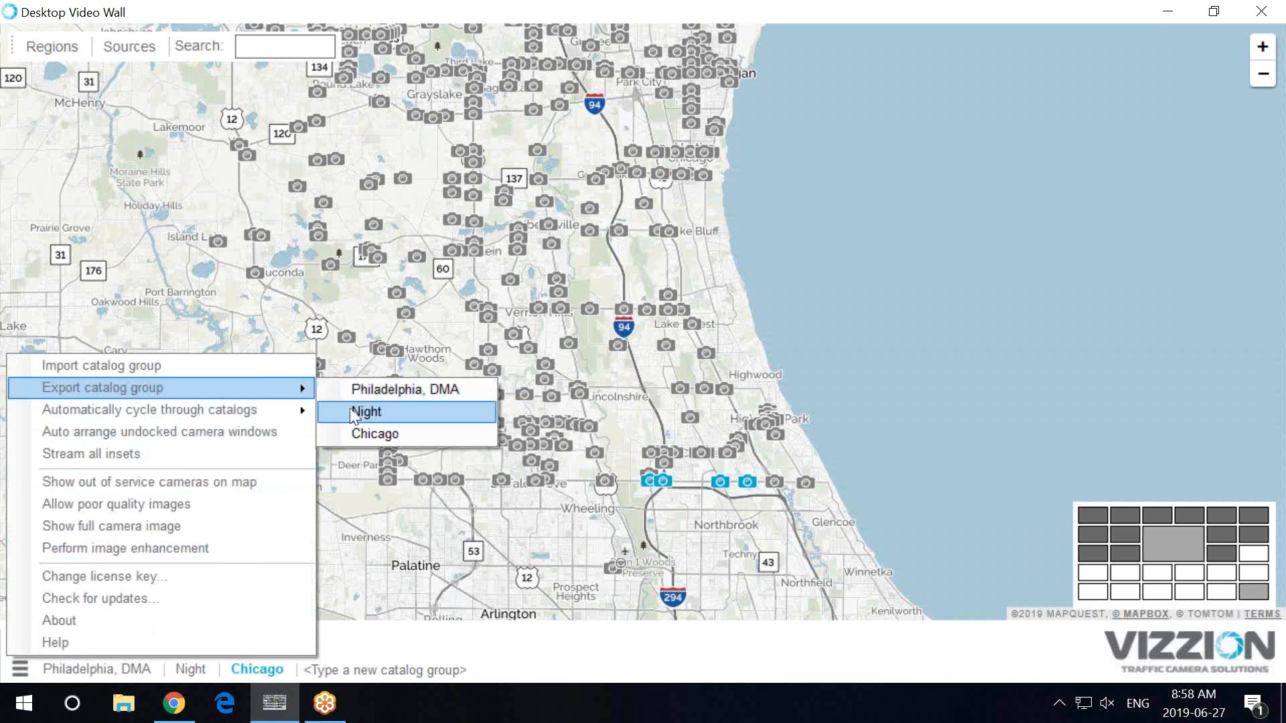
click(408, 436)
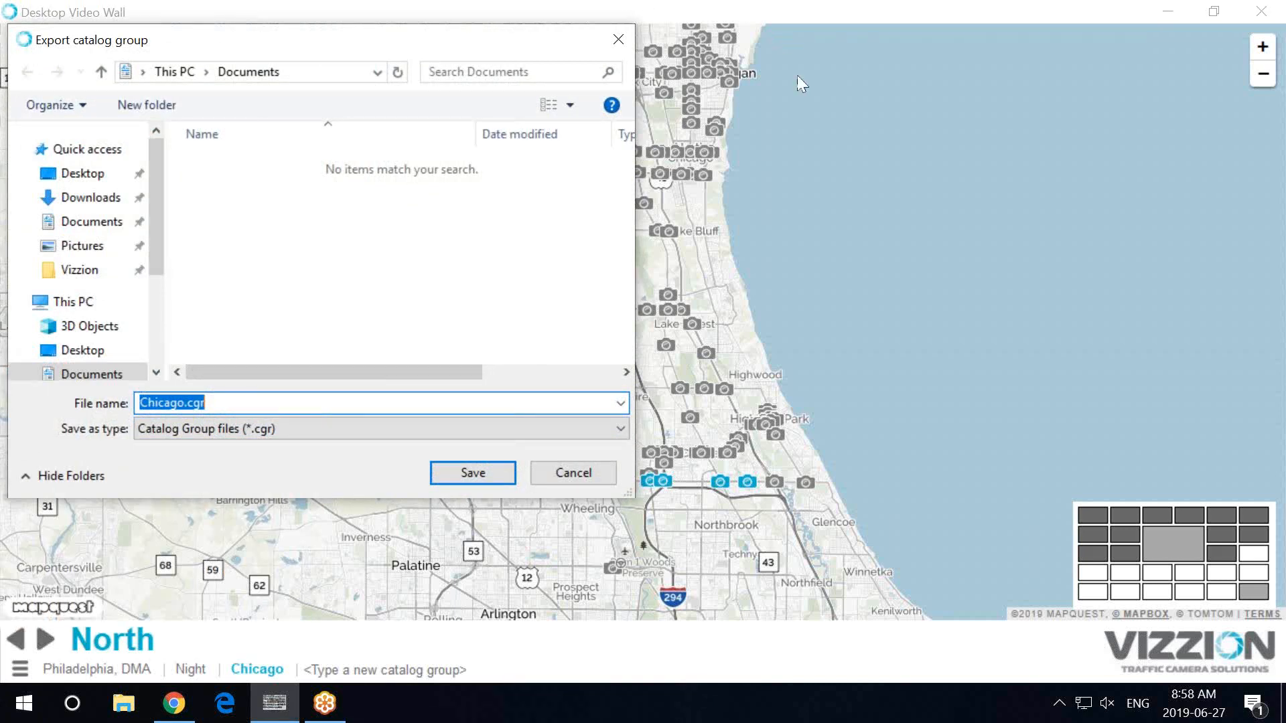
click(627, 44)
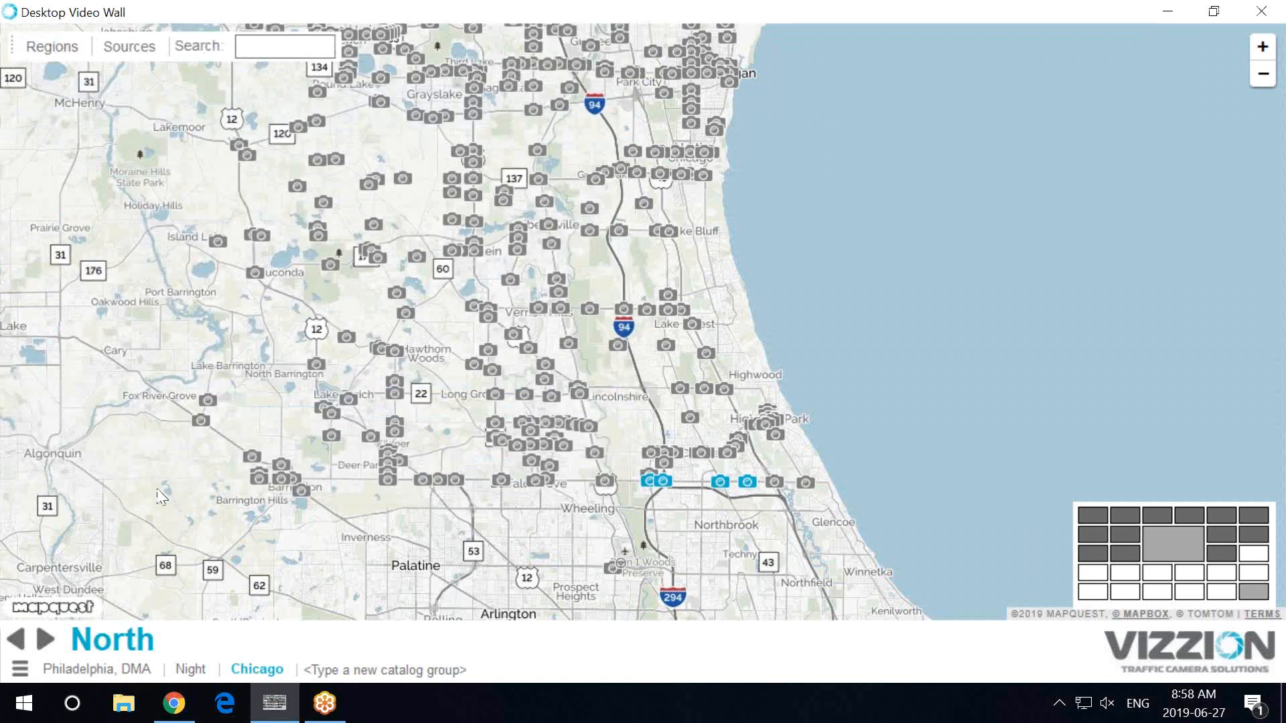
Step: Bring up the file selection for importing a catalog group, and close it without choosing a file
click(20, 670)
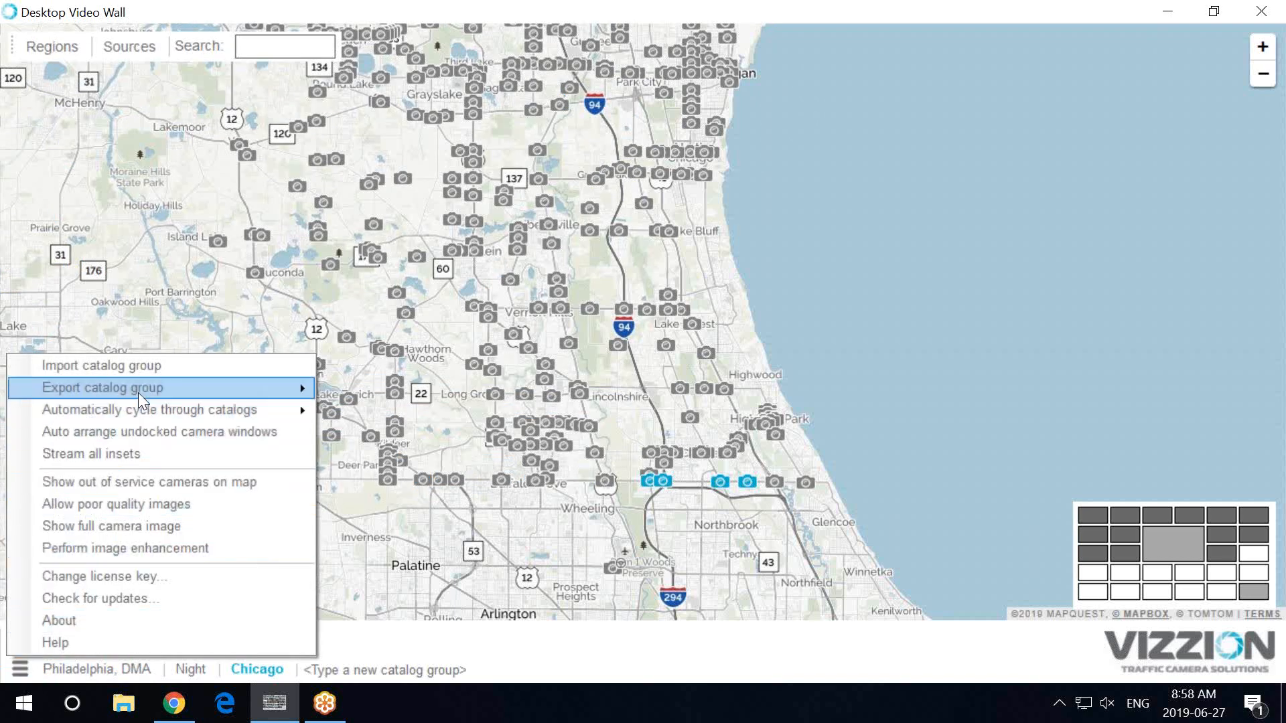
click(196, 364)
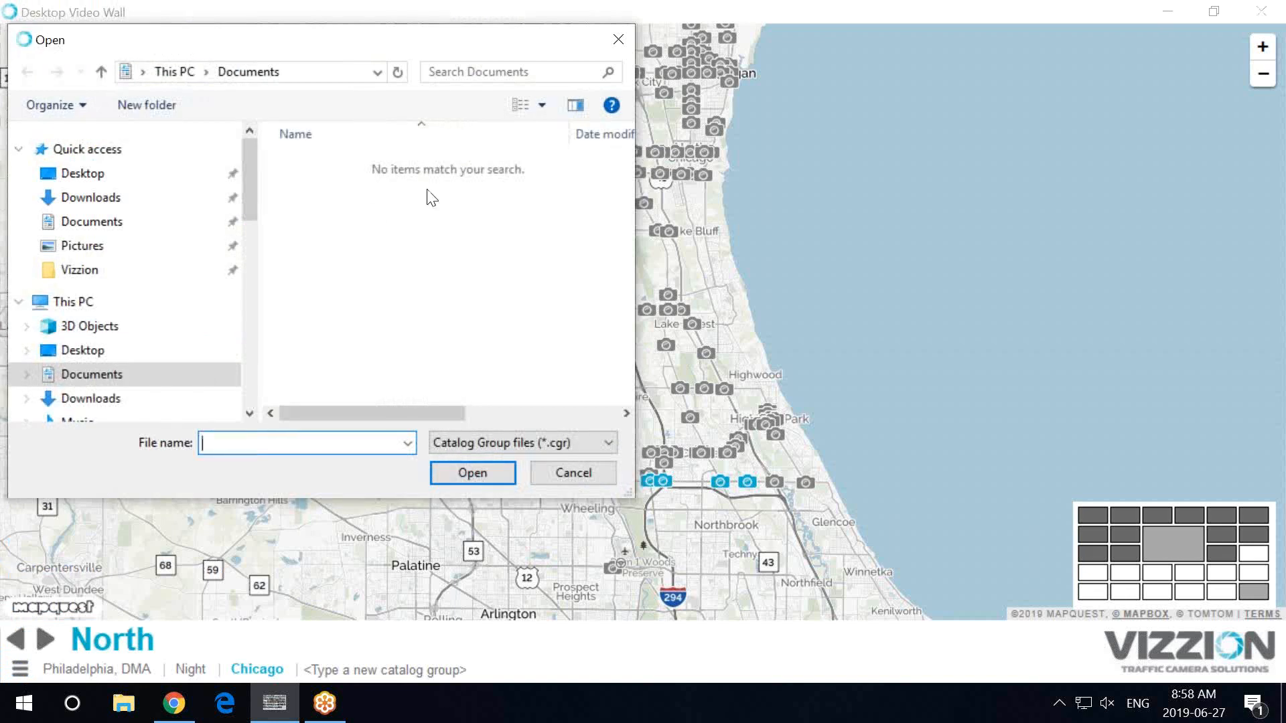
click(625, 40)
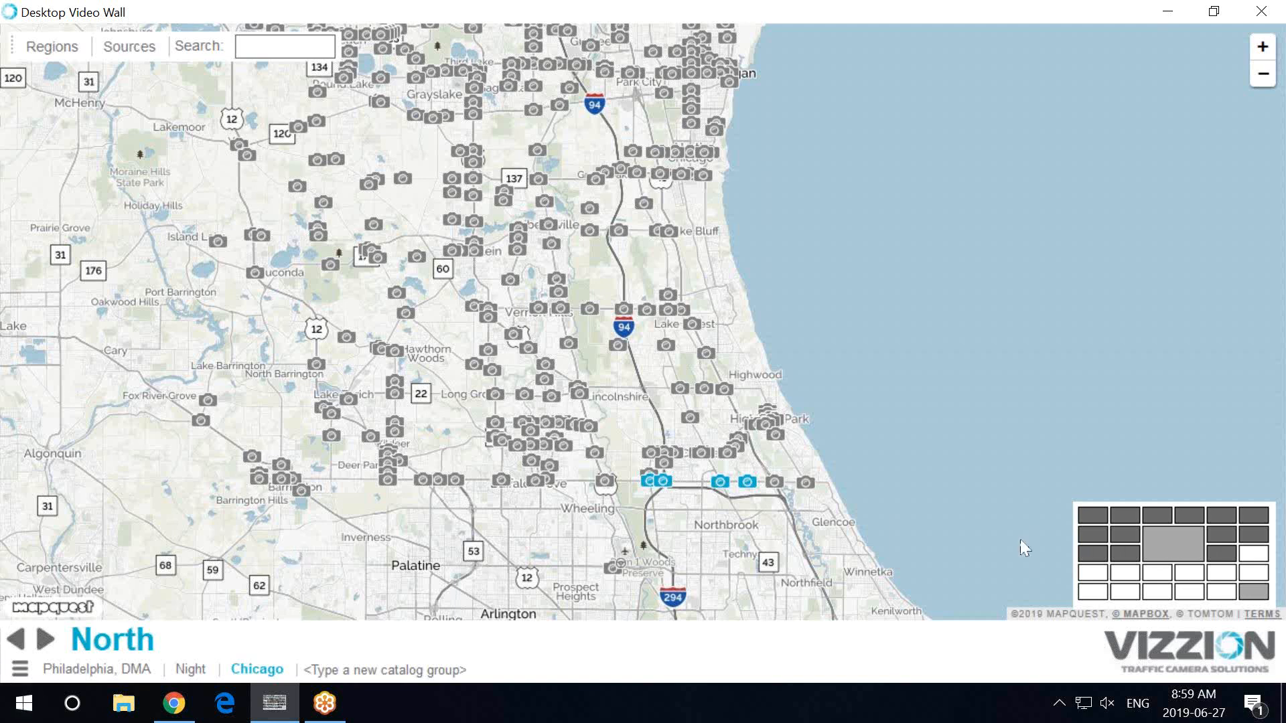
Step: View the North catalog on the video wall, and advance to New Catalog
click(1147, 544)
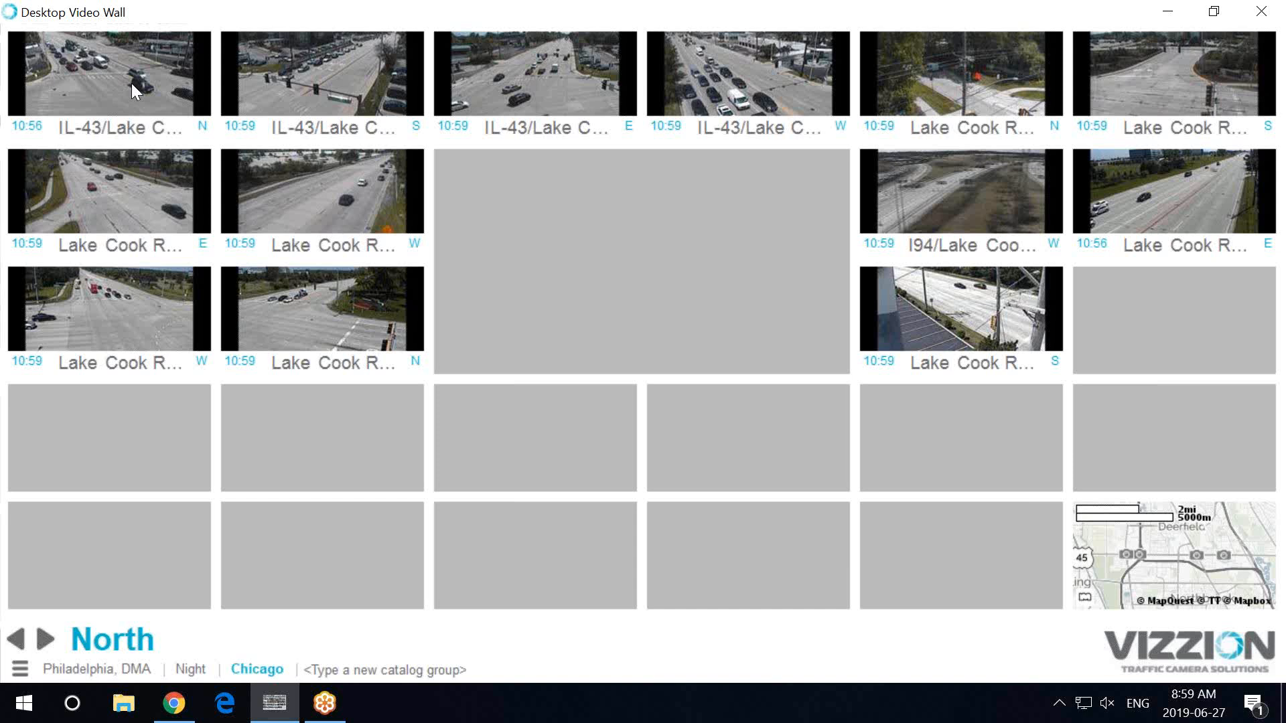
key(Right)
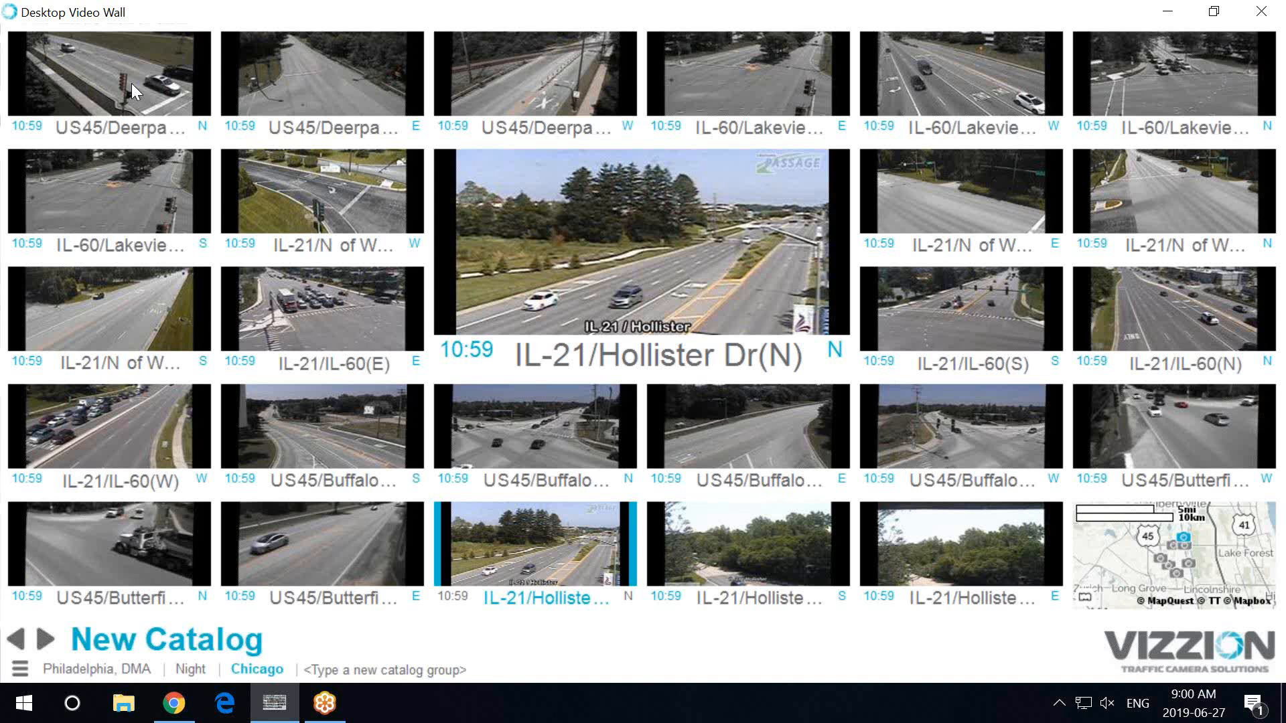
Step: Show the locations of New Catalog's cameras on the full-size map, and return to the video wall
click(1224, 544)
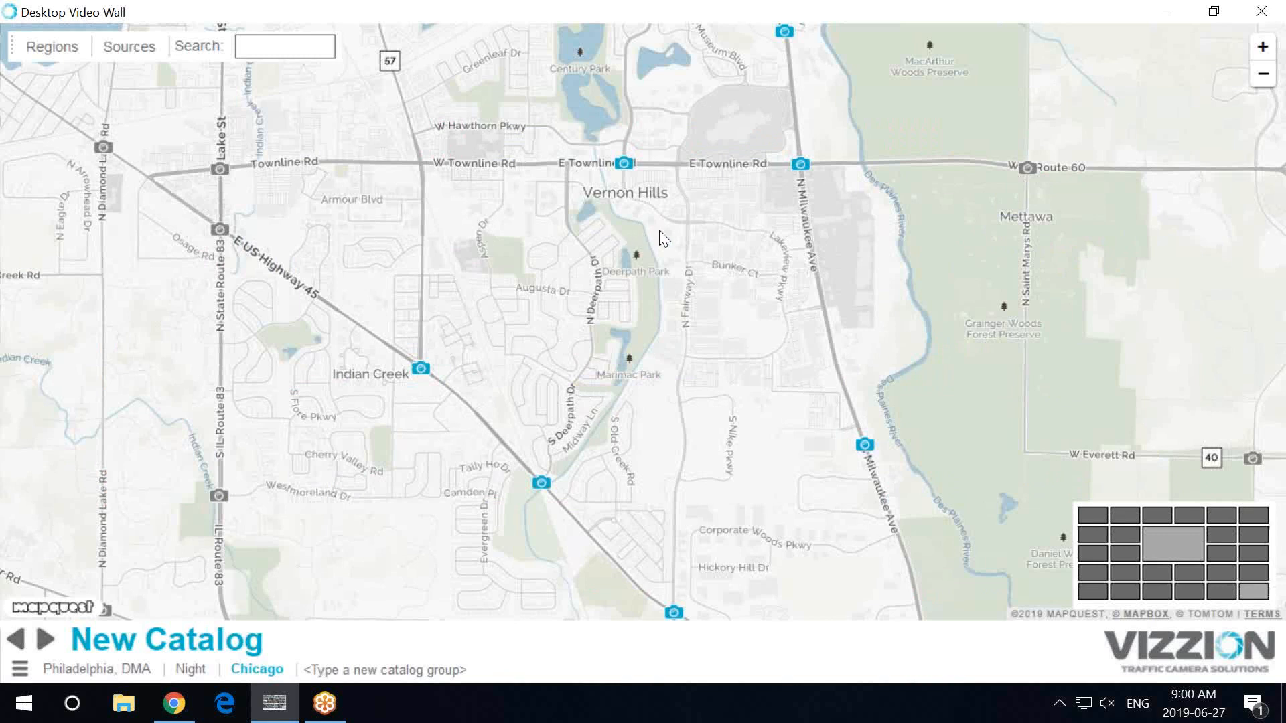
click(1200, 560)
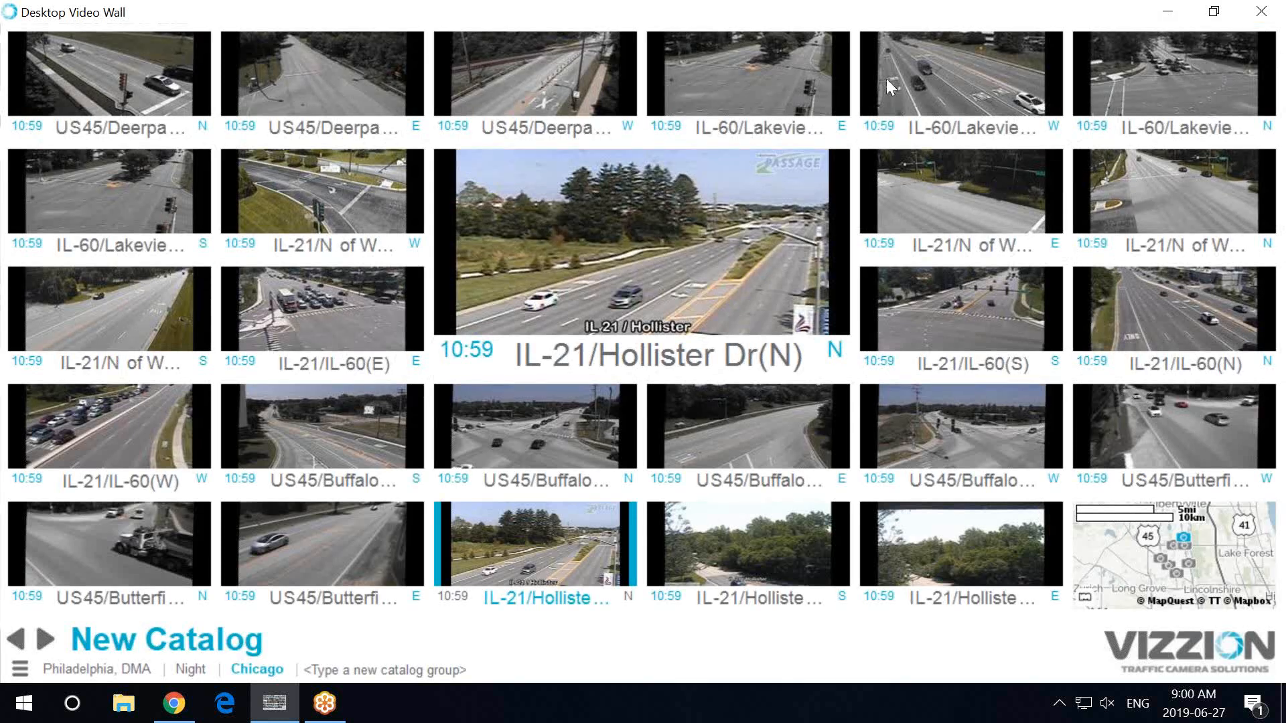
Step: Rename New Catalog in the Chicago catalog group as Chicago
click(256, 669)
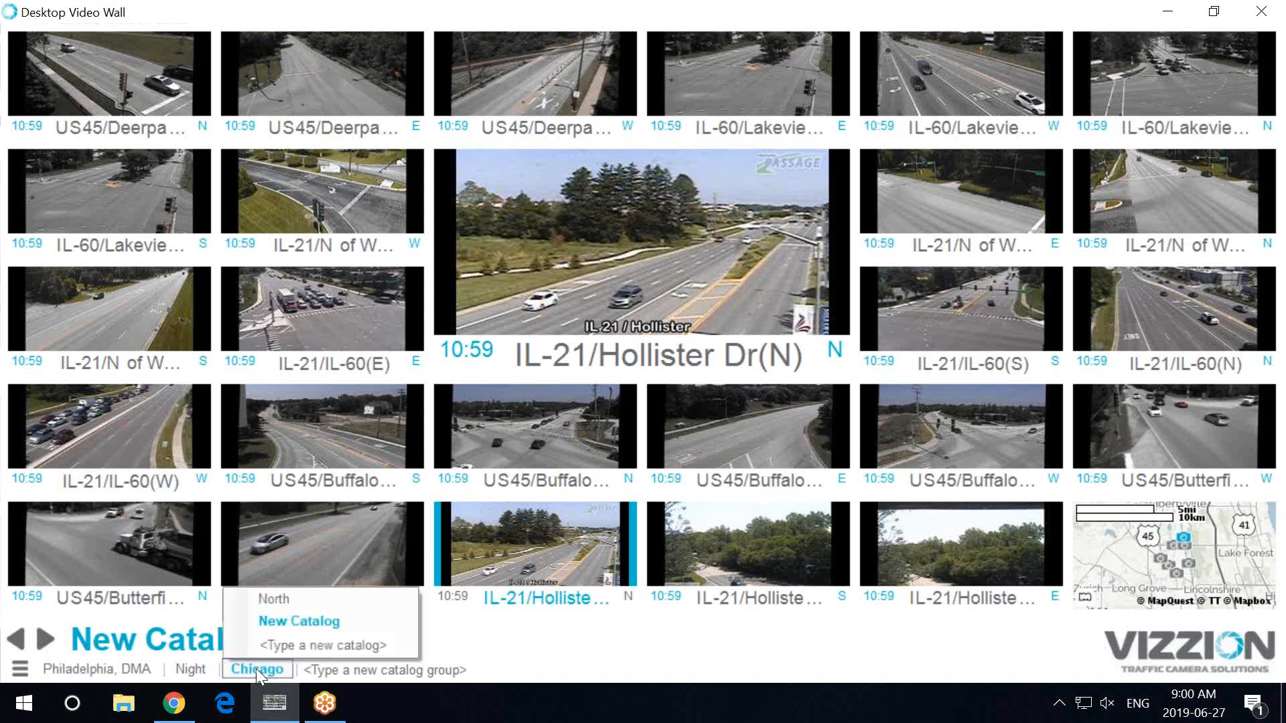
right_click(353, 628)
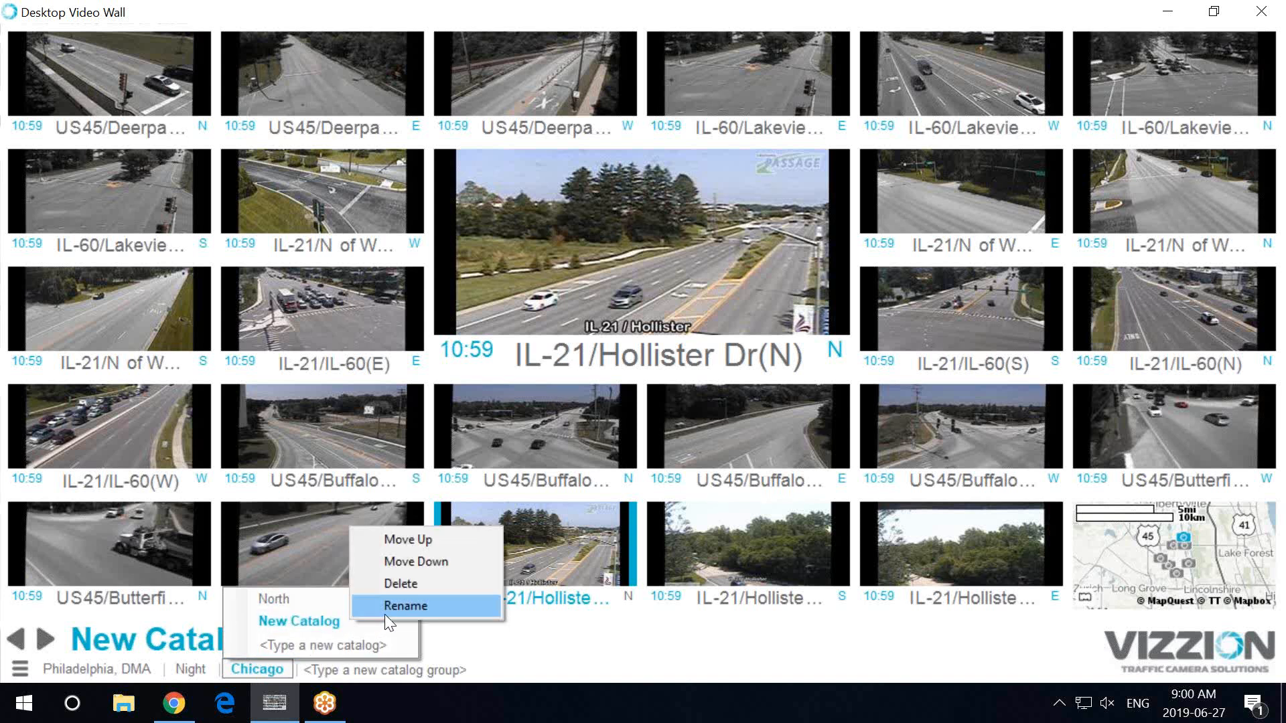
click(443, 607)
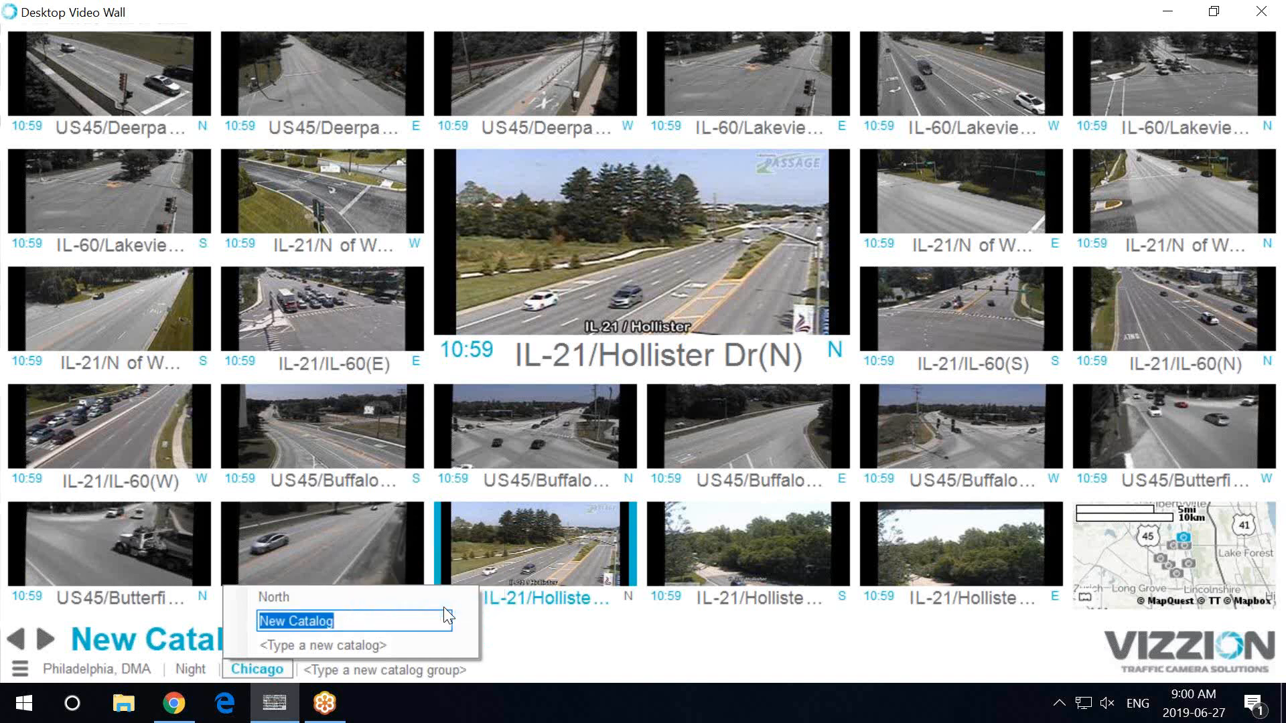
text(Chic)
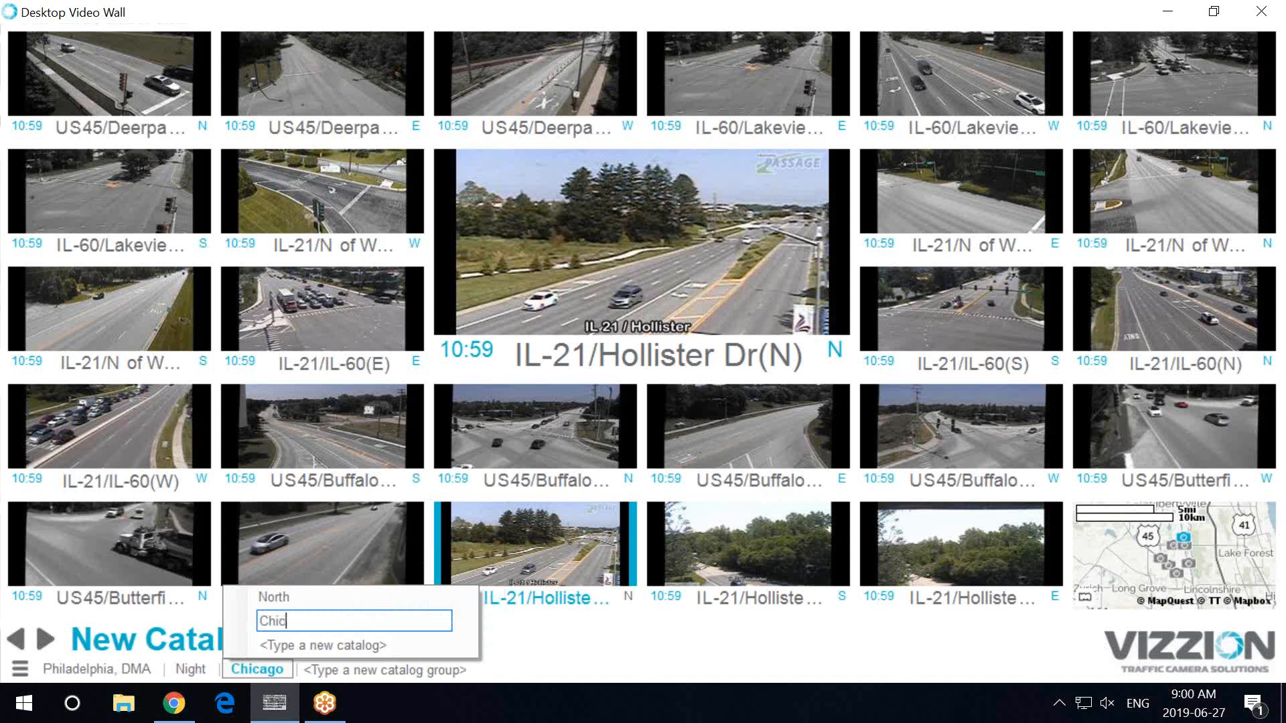
text(ago)
key(Return)
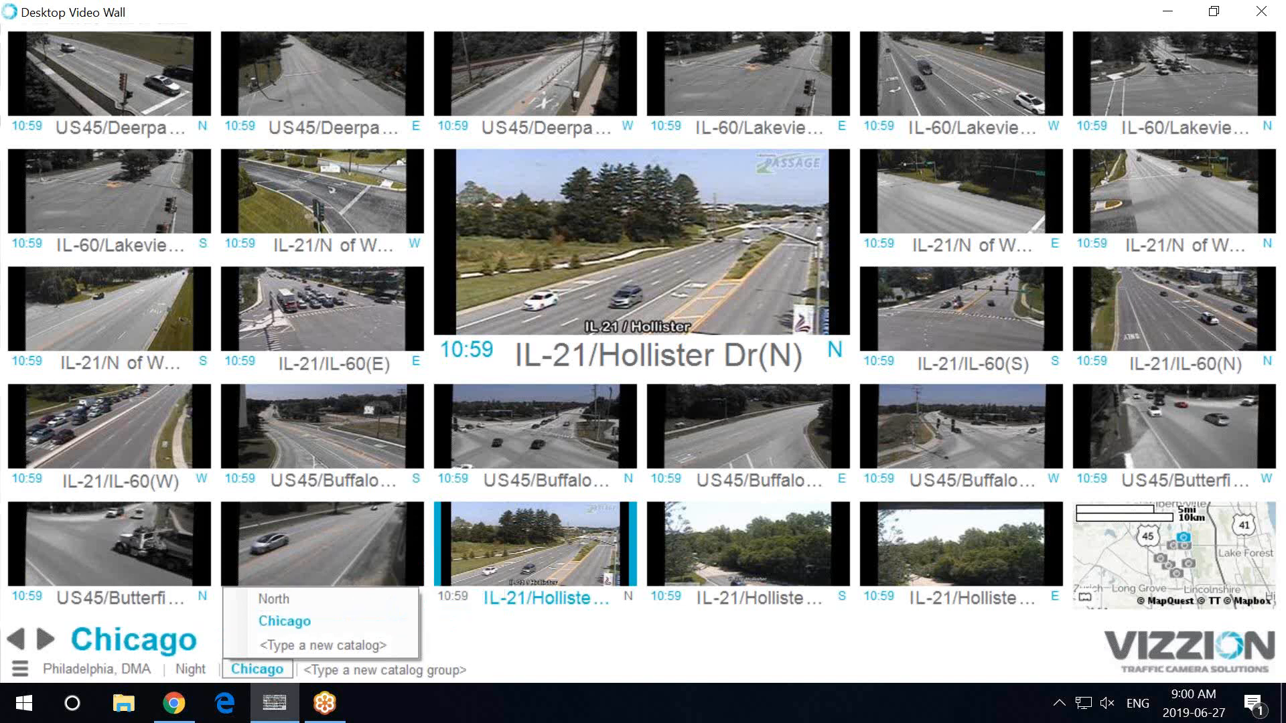
Step: Move the Chicago catalog up in its group's catalog order, and move it back down
right_click(339, 621)
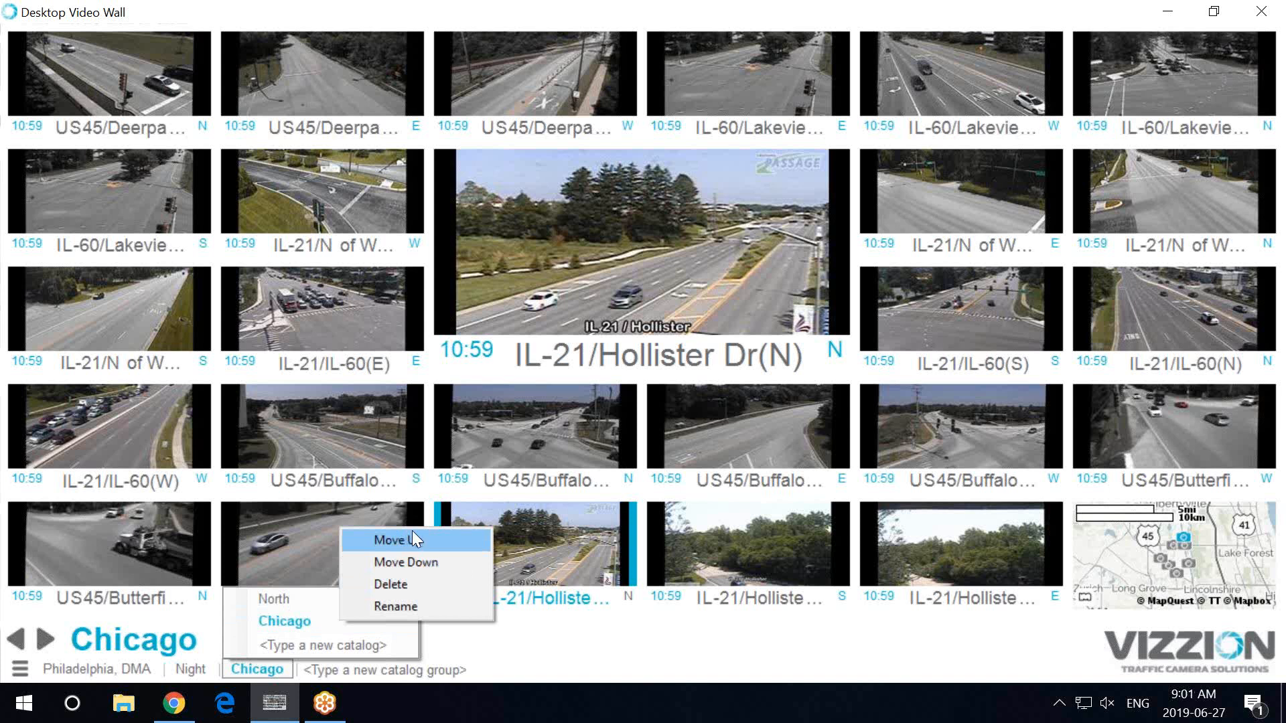
click(431, 538)
right_click(351, 606)
click(465, 544)
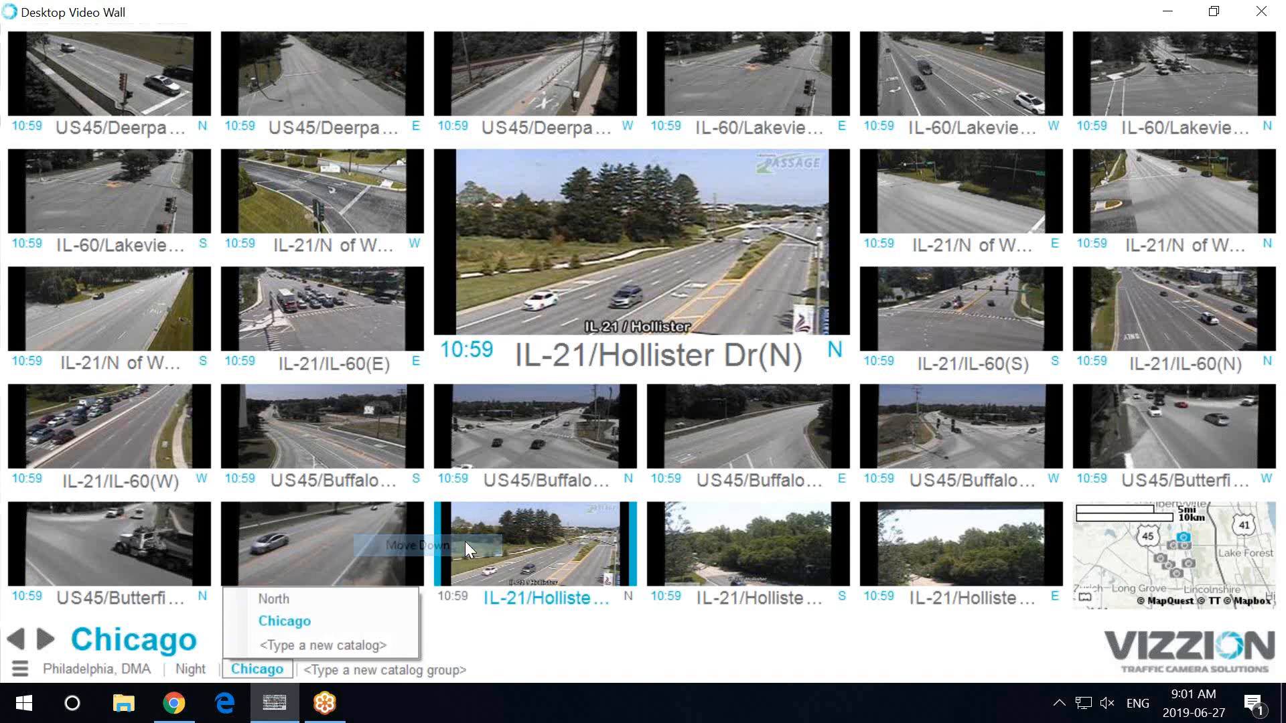
Step: Delete the Chicago catalog from the Chicago catalog group
right_click(338, 630)
click(401, 588)
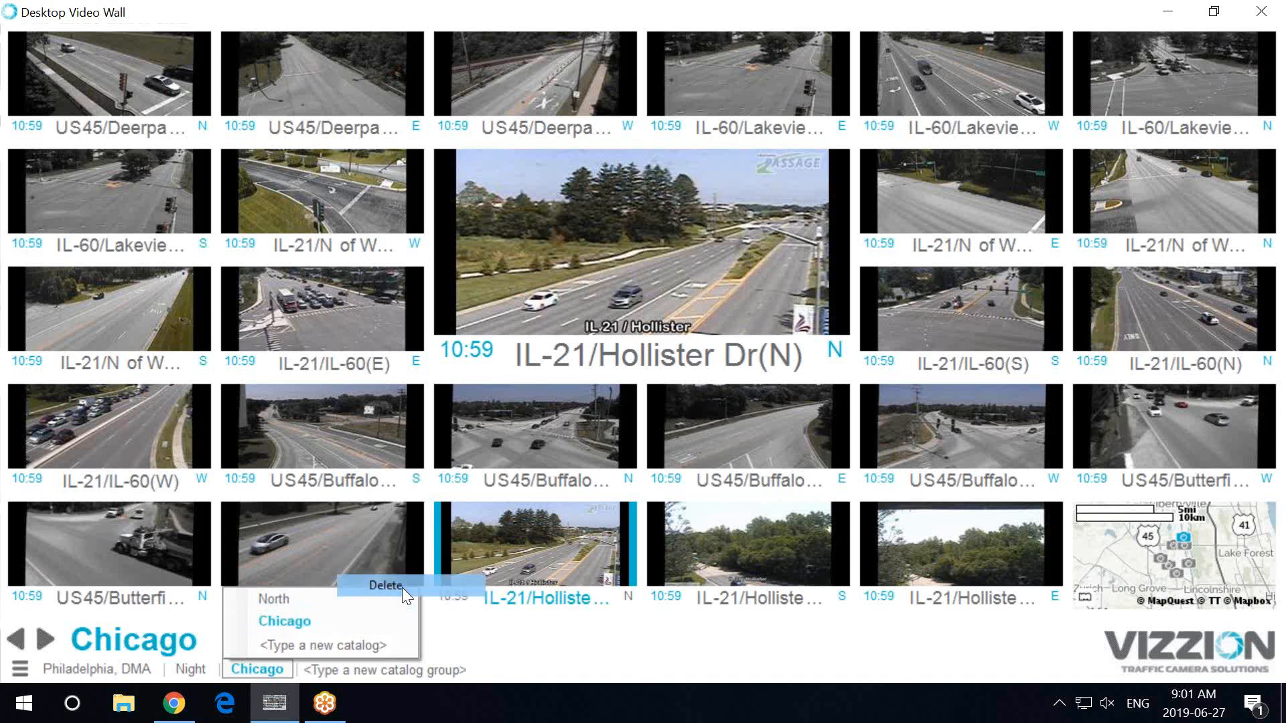
click(660, 410)
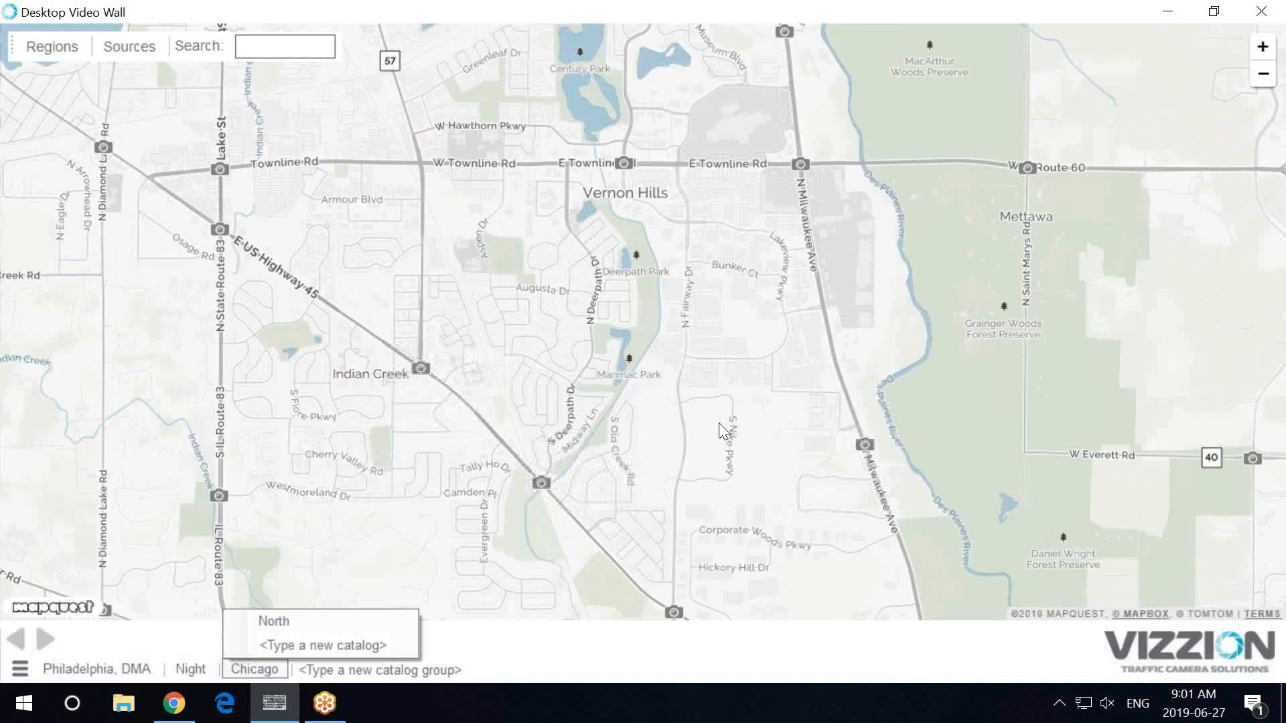
Step: Find the West Coast regions on the map and load the Los Angeles region's cameras
click(1263, 76)
click(1263, 76)
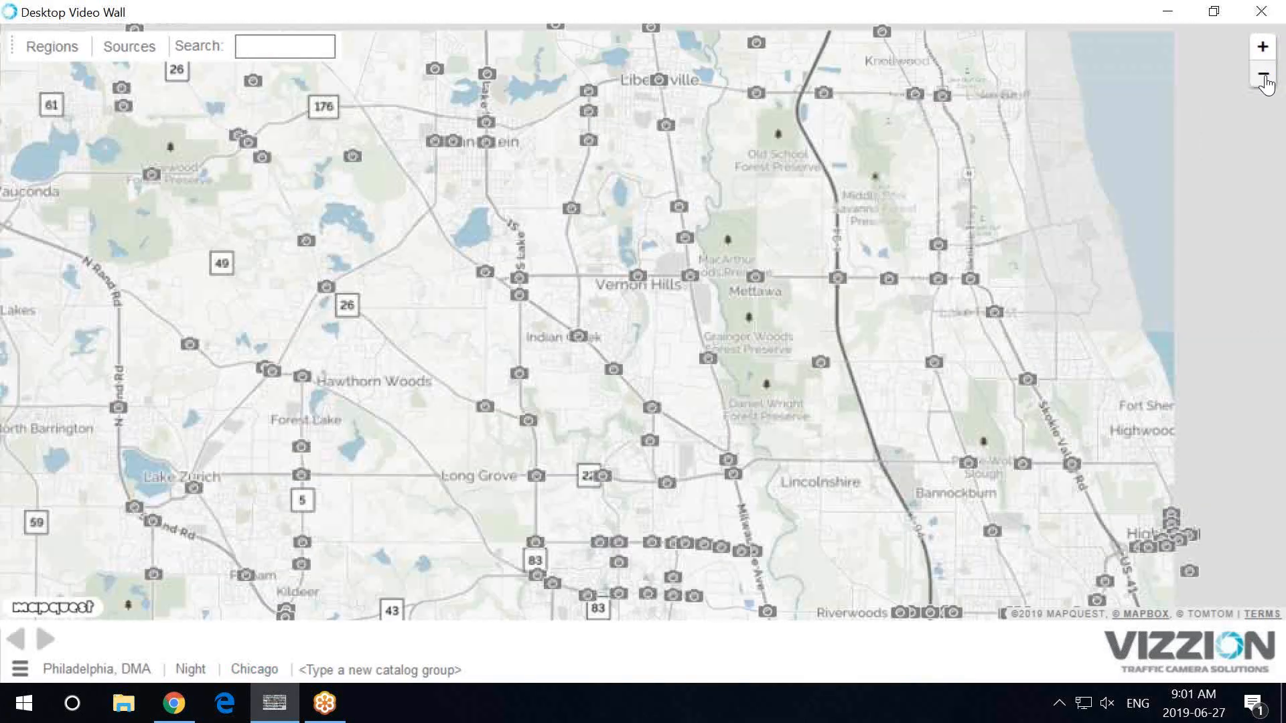
drag(421, 400, 723, 276)
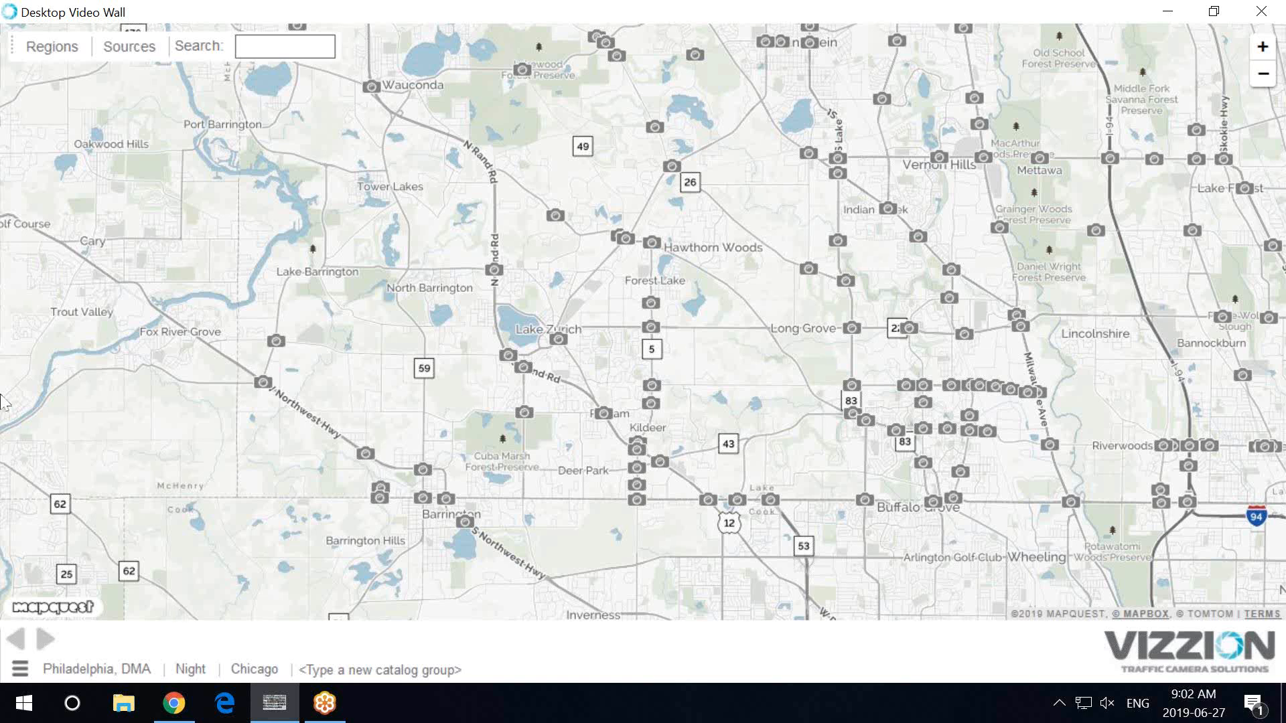
click(1263, 75)
click(1263, 76)
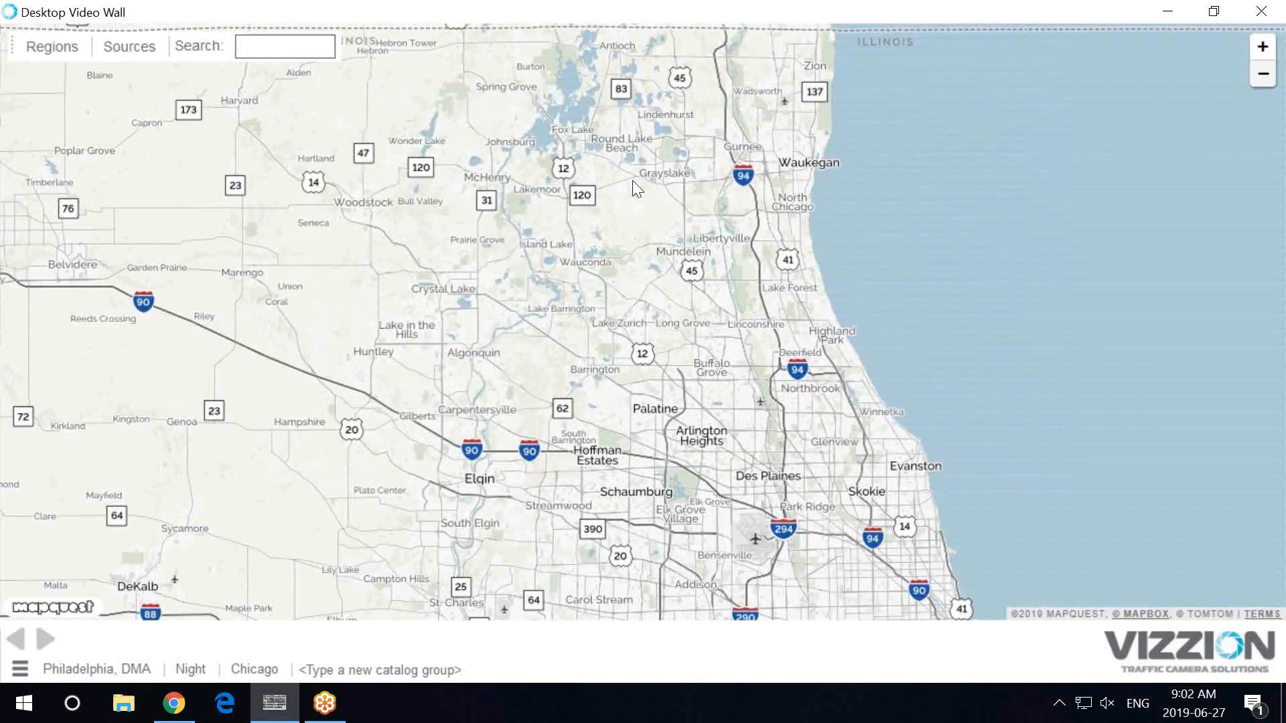
scroll(528, 233, down, 3)
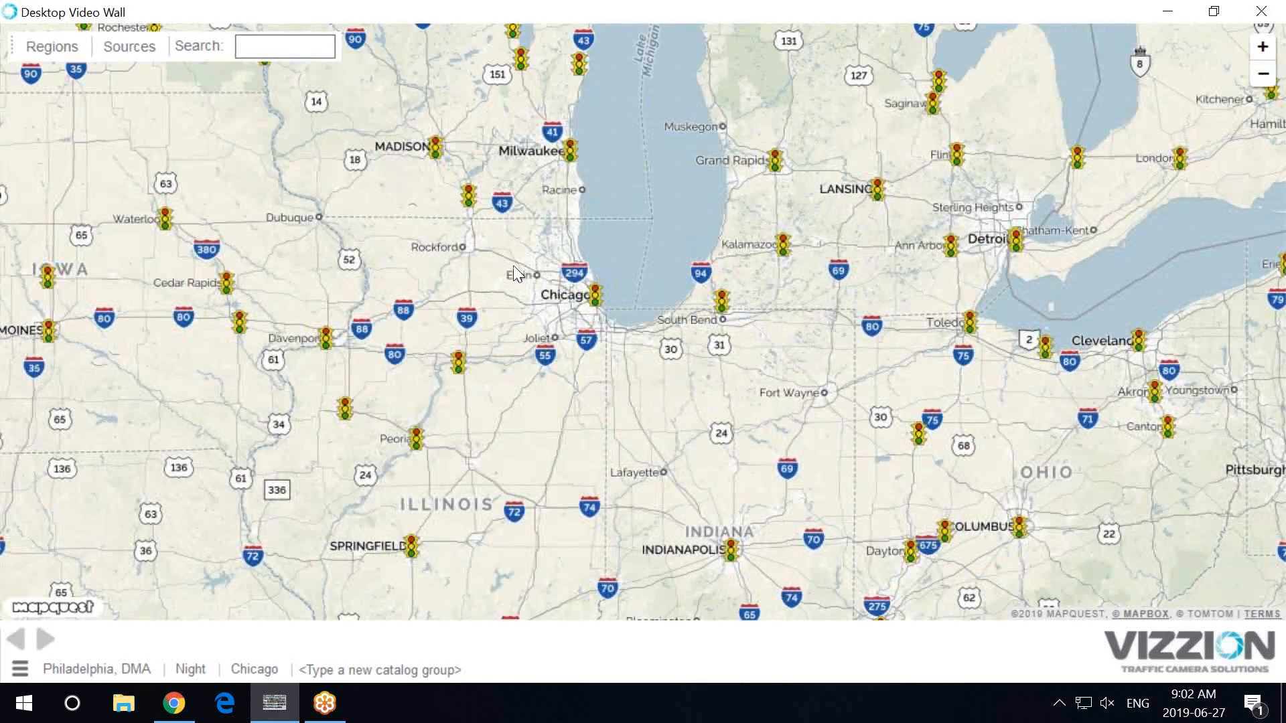
scroll(514, 264, down, 1)
scroll(462, 402, down, 1)
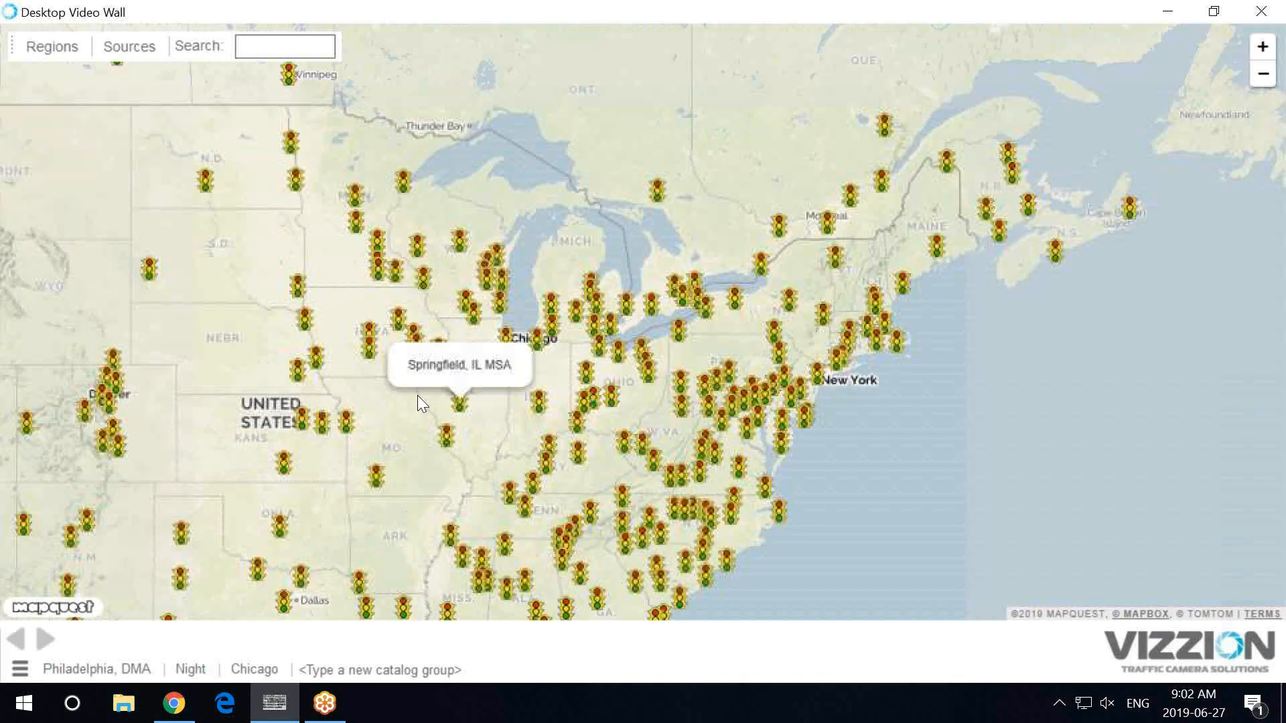
drag(316, 432, 552, 364)
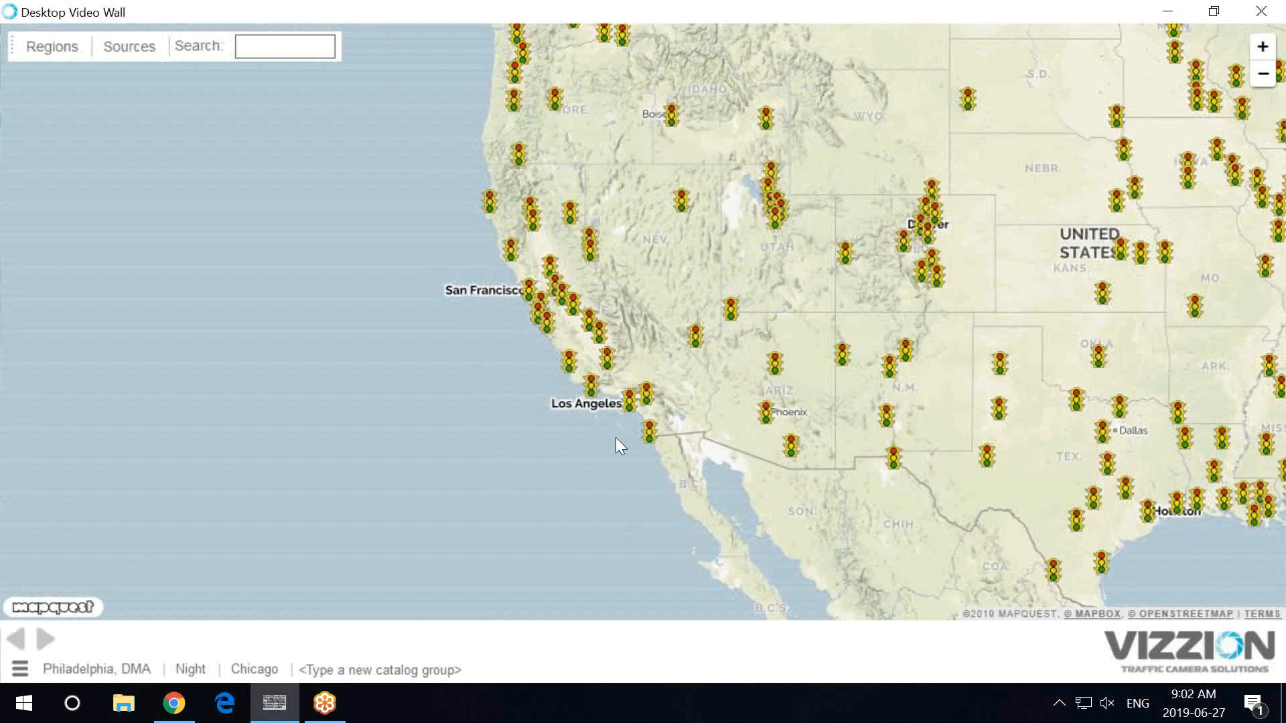
scroll(616, 439, up, 1)
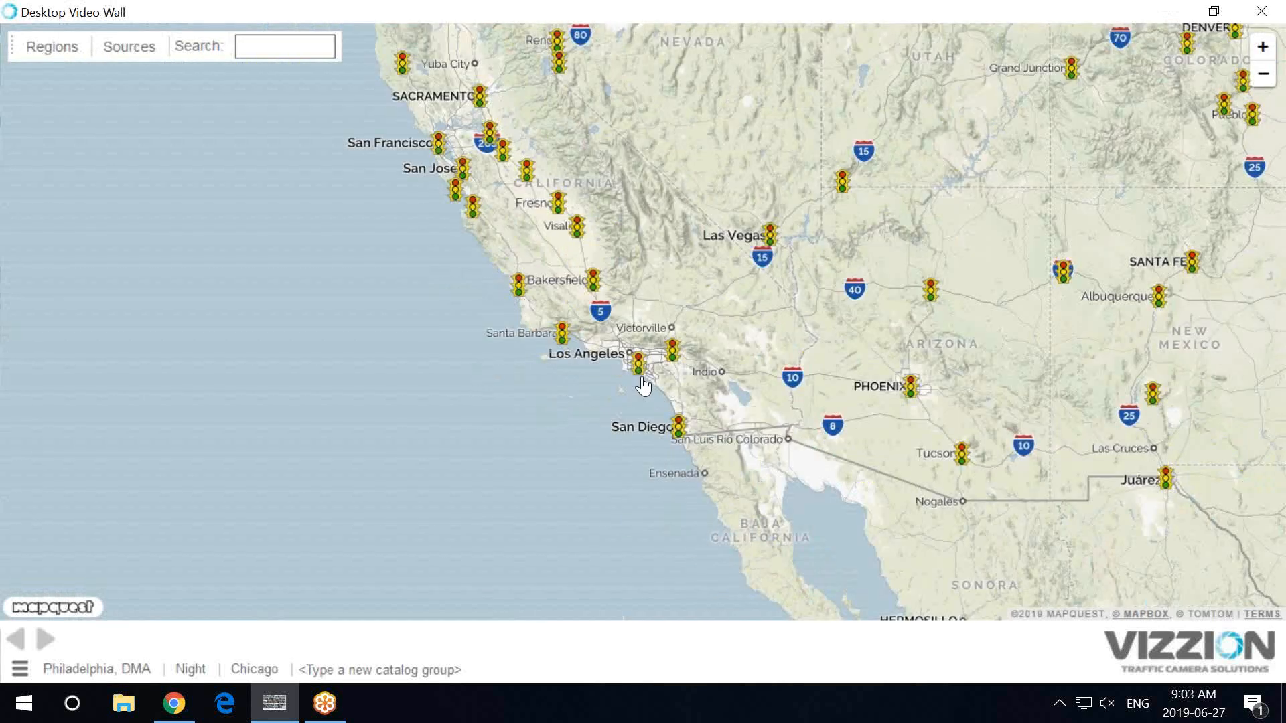
click(641, 380)
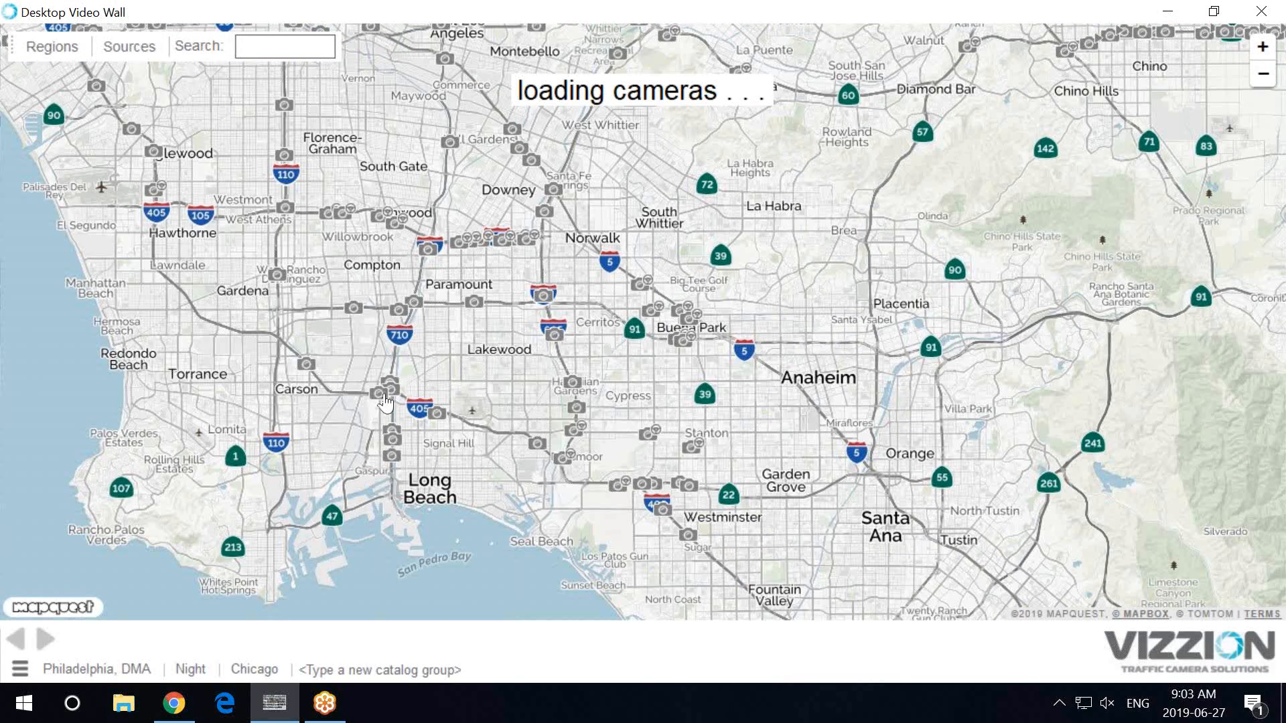
Step: Preview the I105/Wilmington Ave(W) dash camera on the map, and close the preview
click(345, 221)
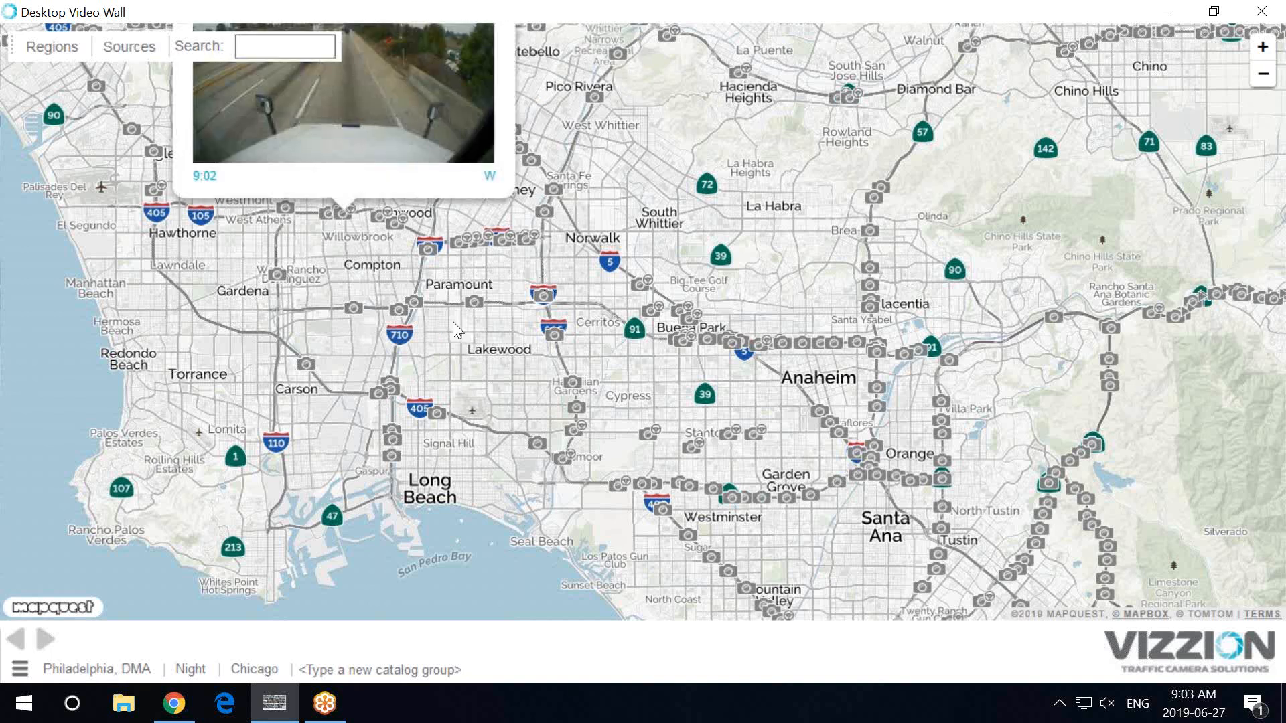
drag(332, 300, 290, 536)
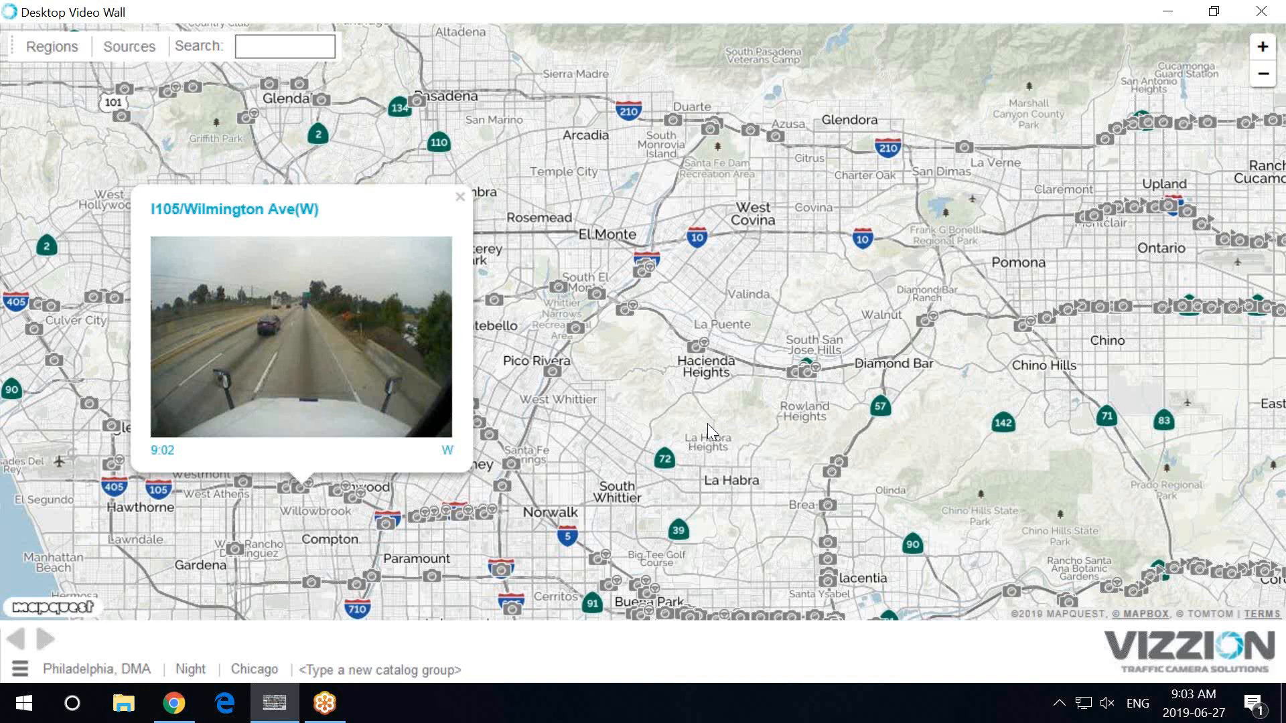
click(308, 518)
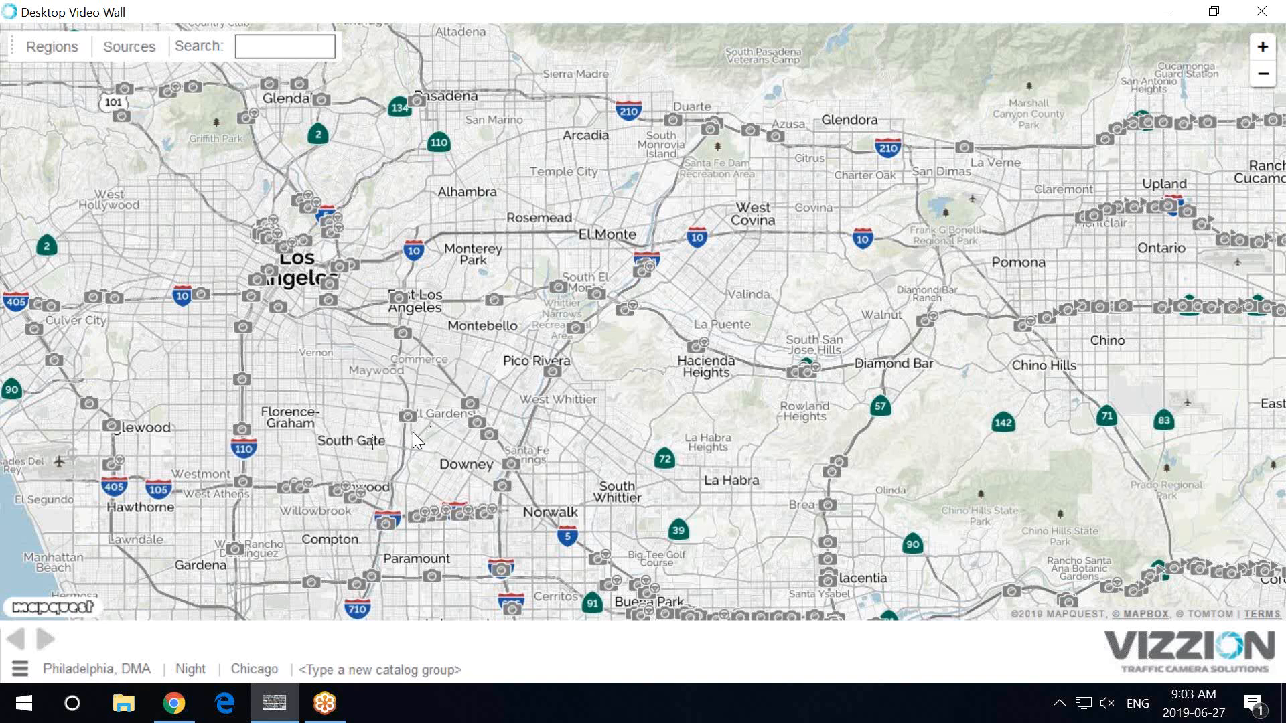
Step: Preview the I105/W of Long Beach Blvd(W) dash camera near Lynwood, and close the preview
scroll(412, 432, up, 2)
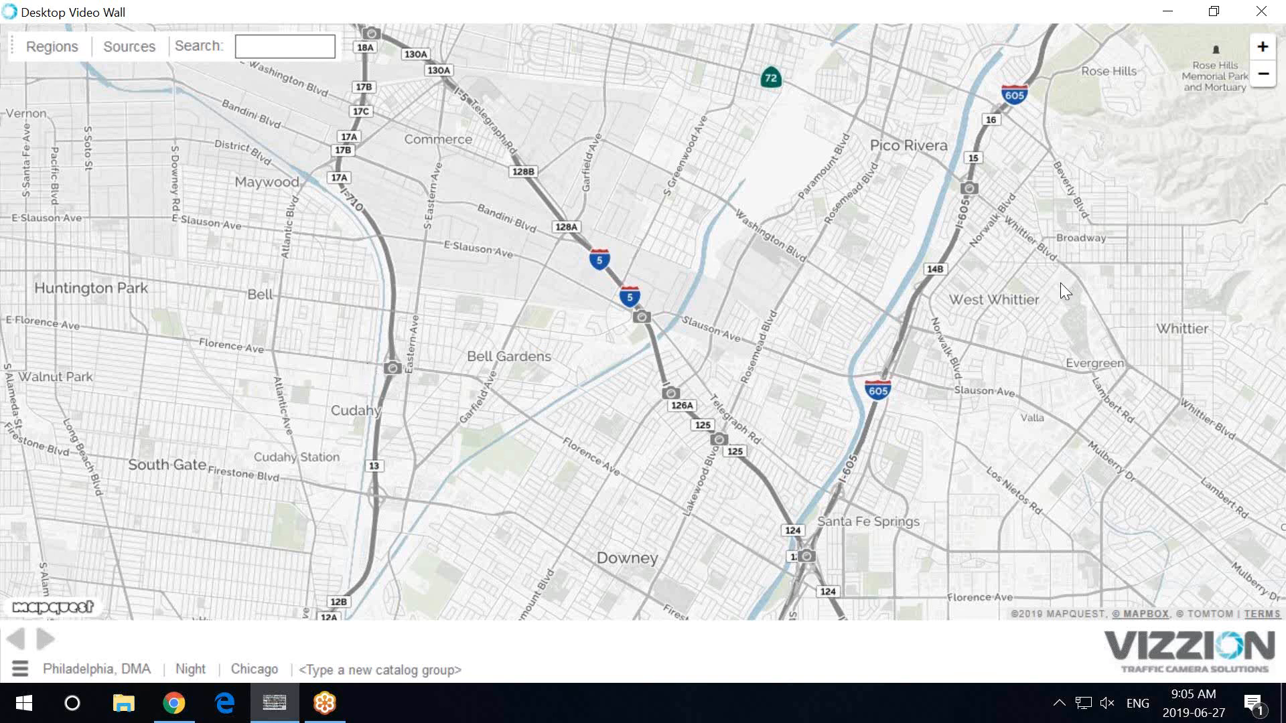
drag(550, 546, 864, 267)
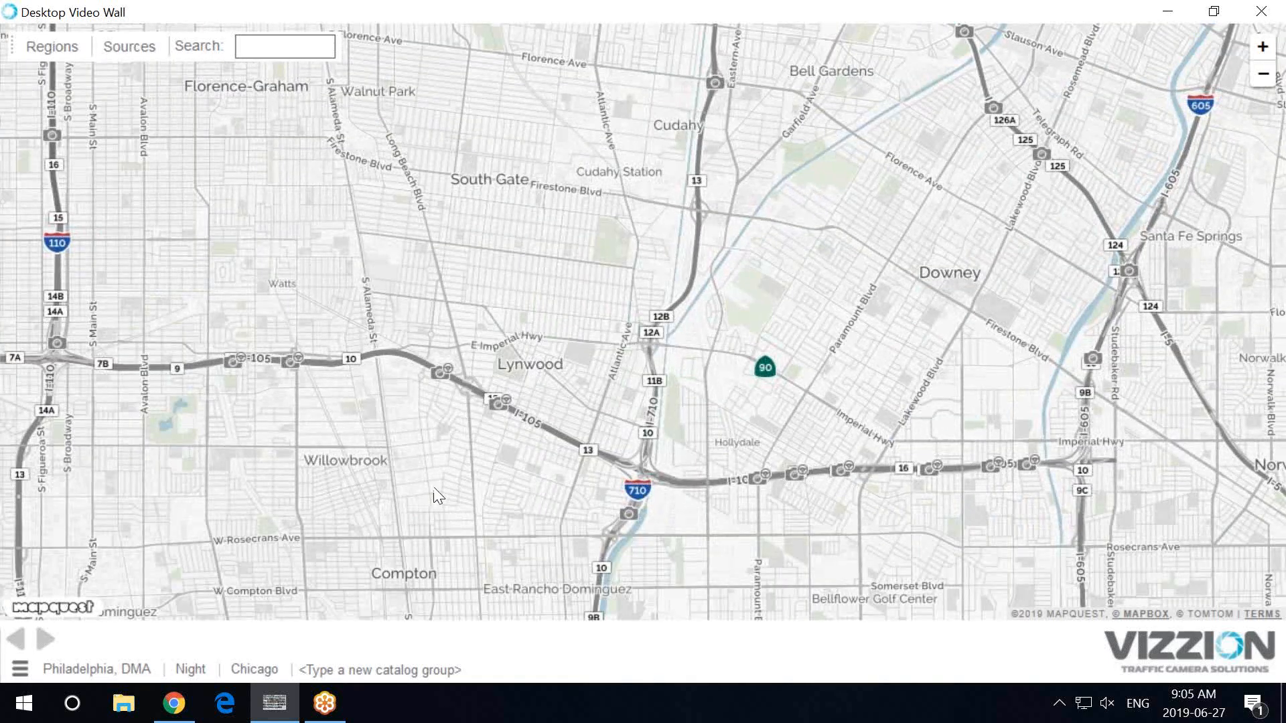
click(451, 381)
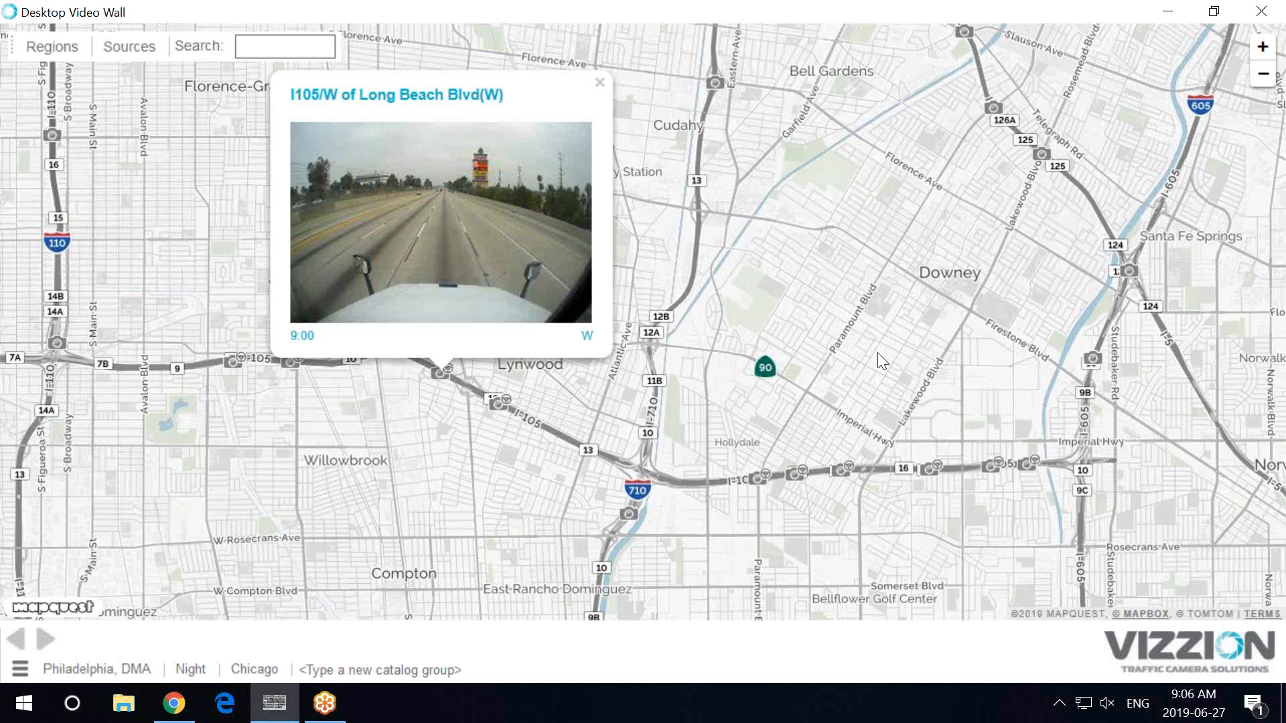
click(878, 353)
click(879, 355)
click(879, 360)
click(600, 83)
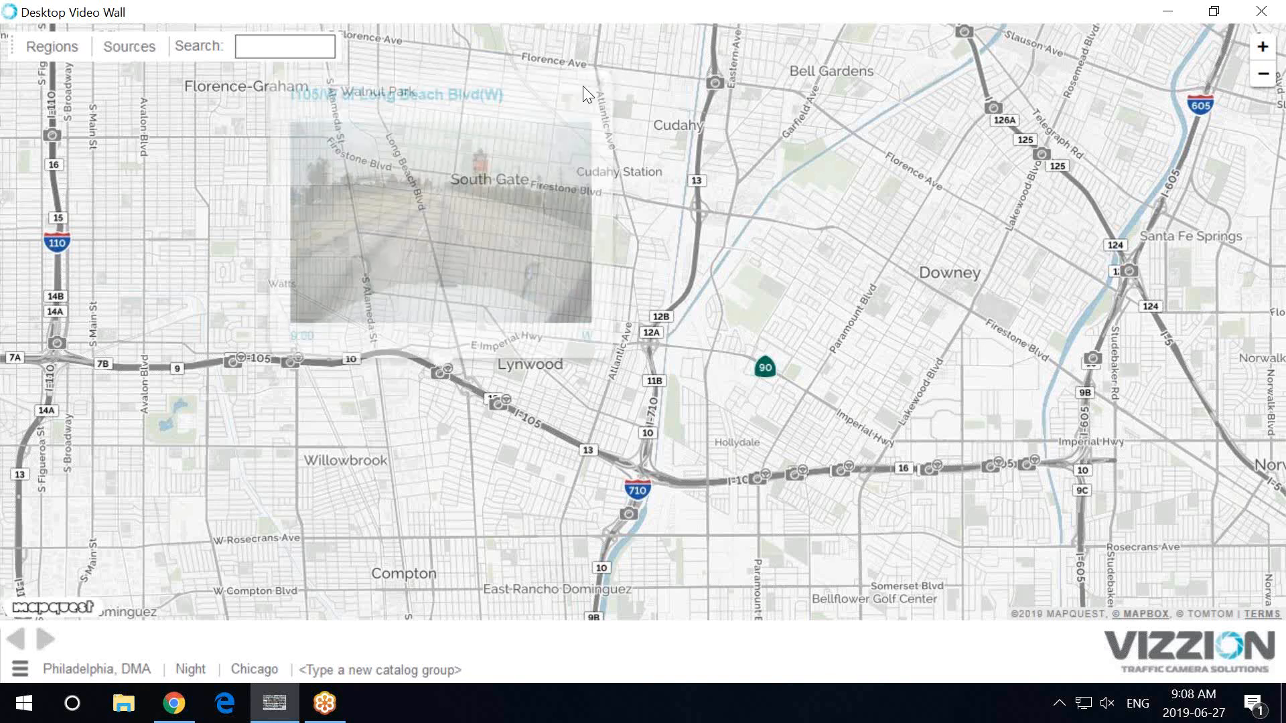
Step: Open the online help guide in the browser, look through its User Guide topics and support contact, and return to the map
click(20, 668)
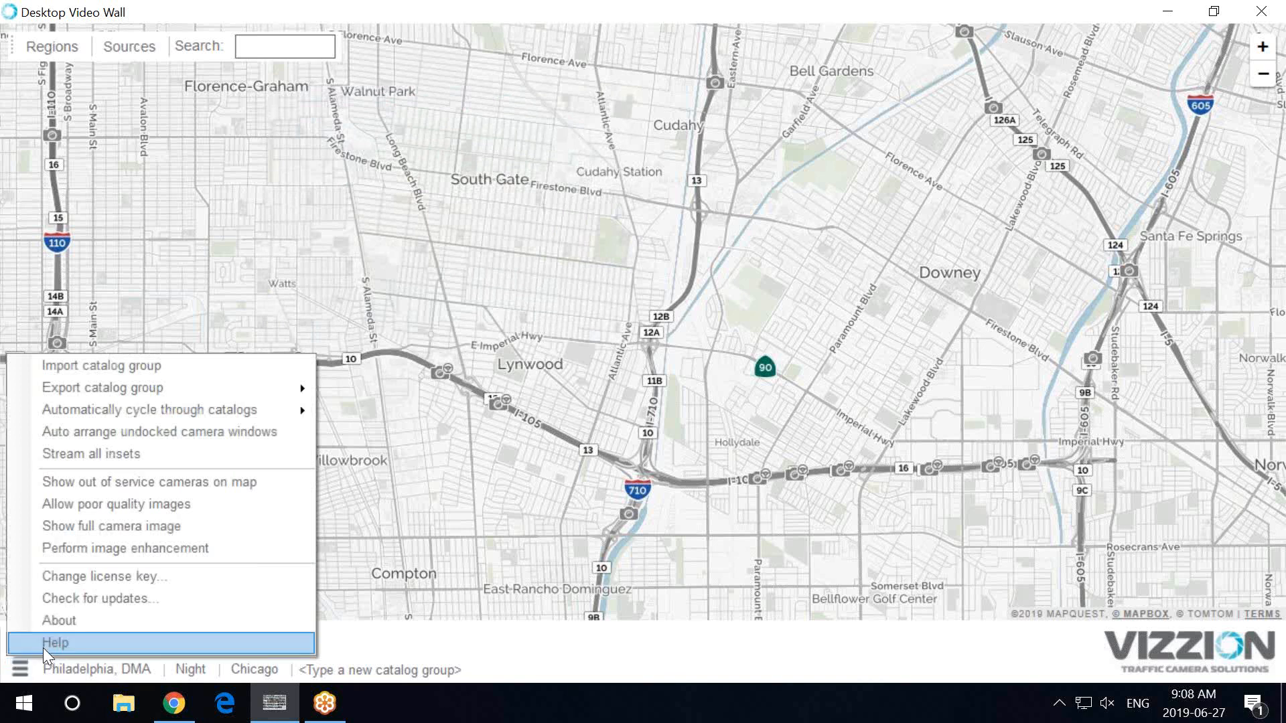
click(111, 644)
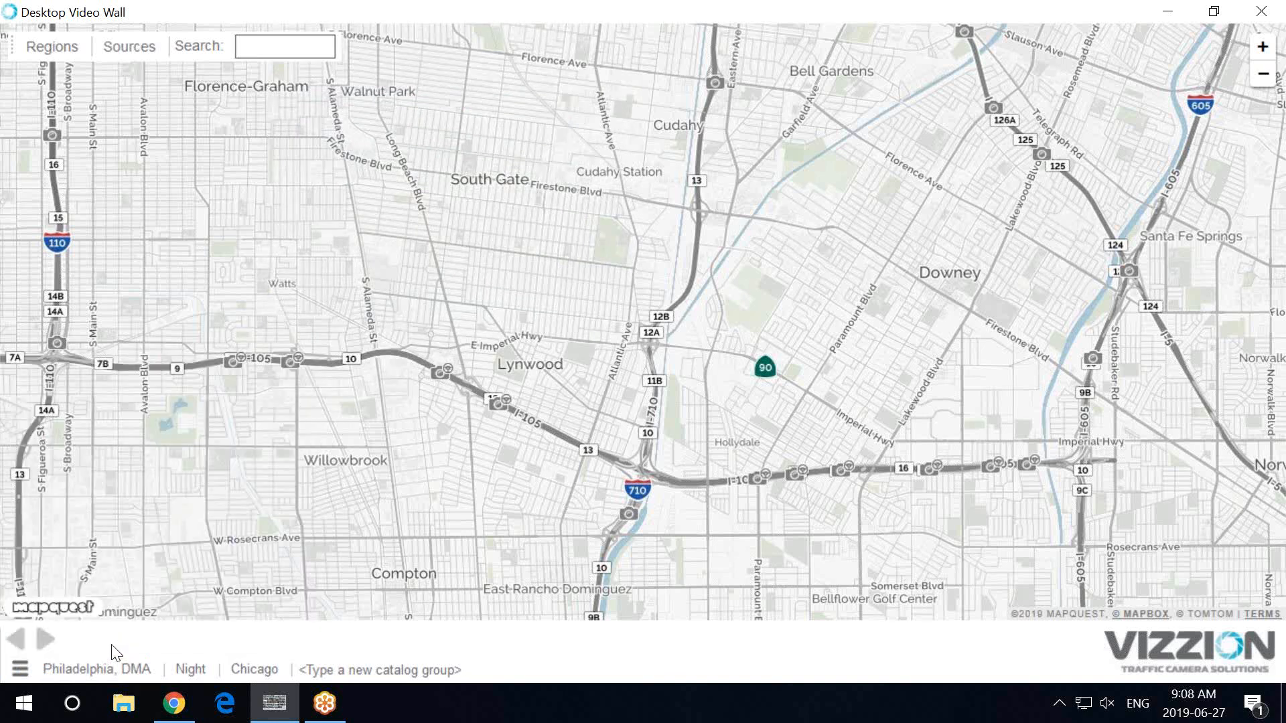
scroll(404, 480, down, 4)
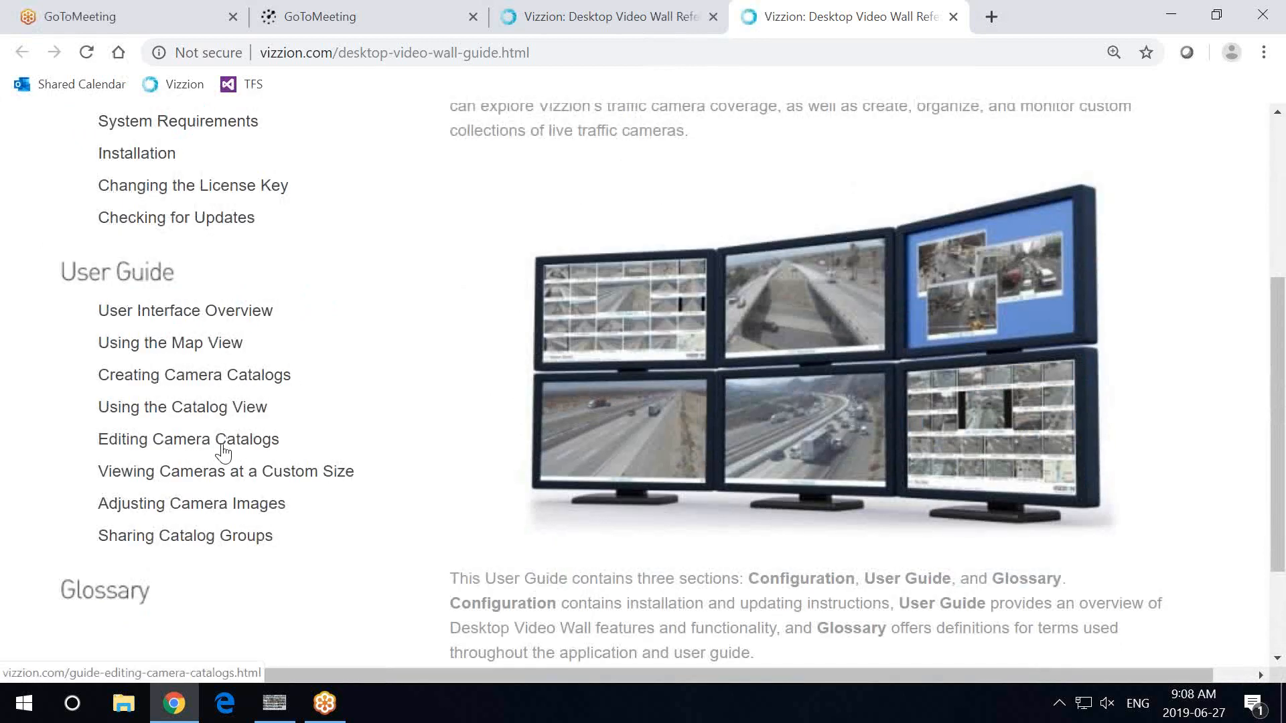
scroll(392, 446, down, 1)
scroll(391, 447, down, 1)
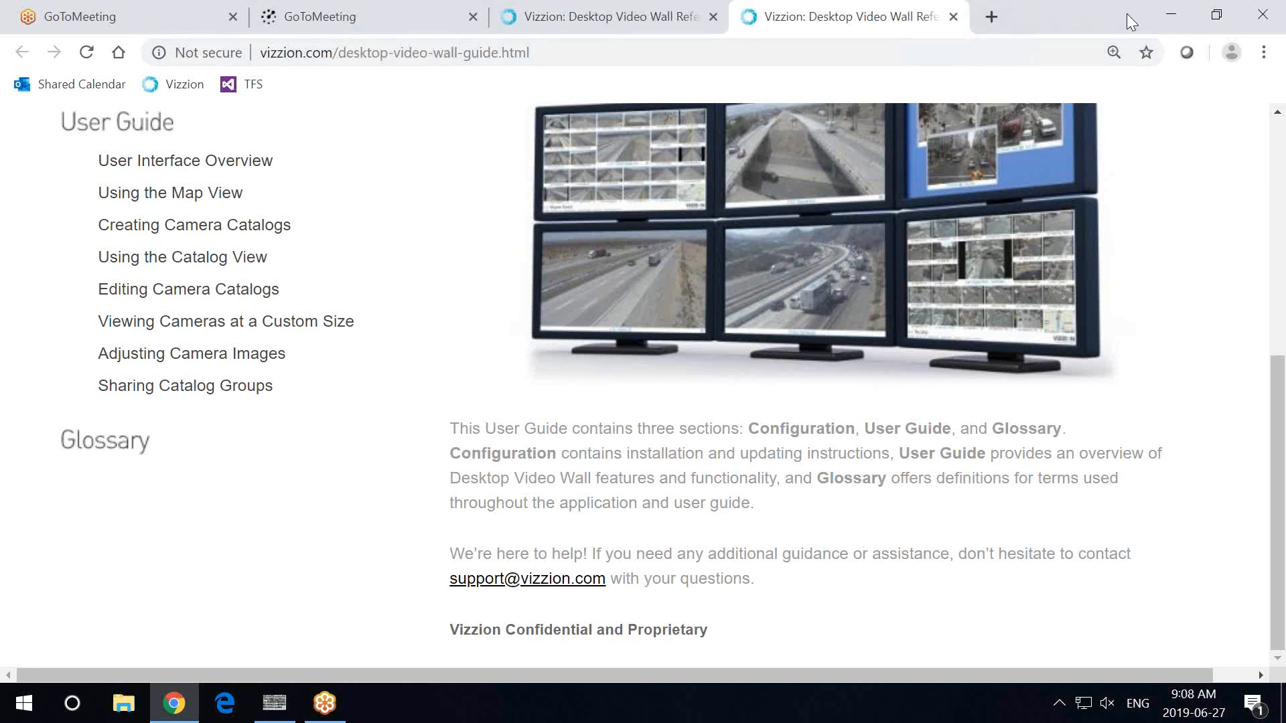
click(1169, 16)
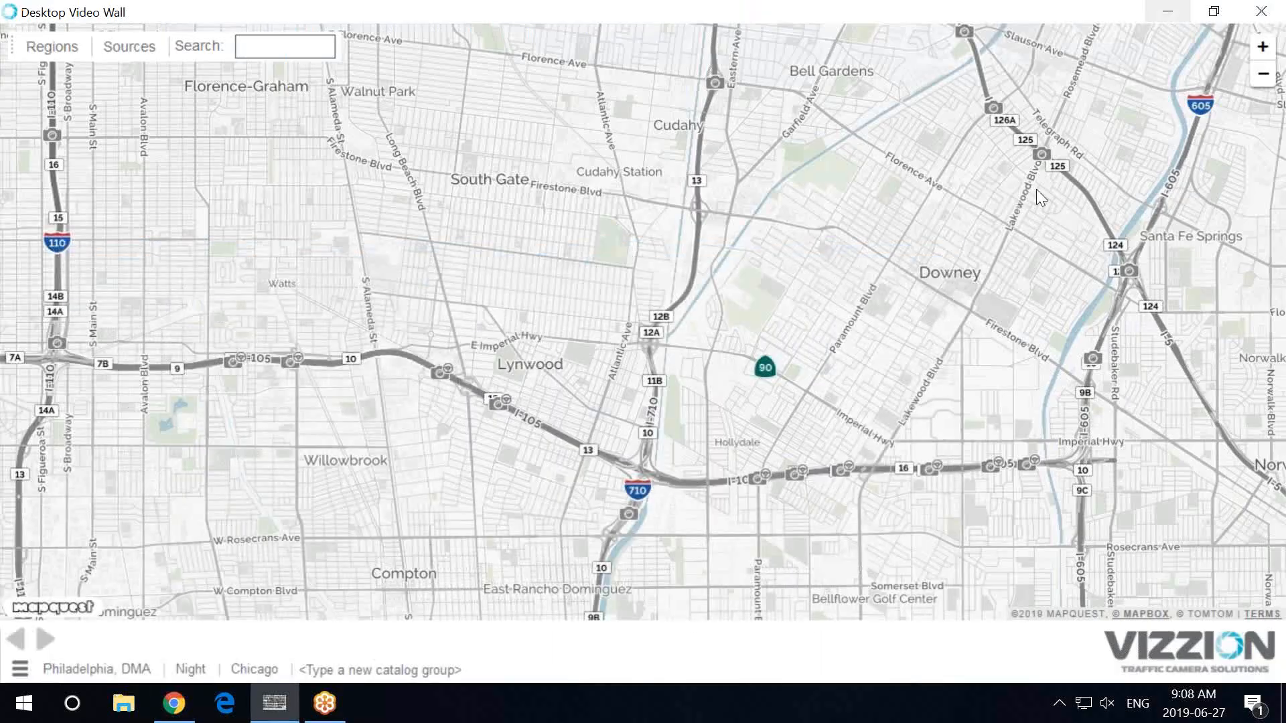
drag(970, 345, 469, 275)
scroll(1023, 283, down, 5)
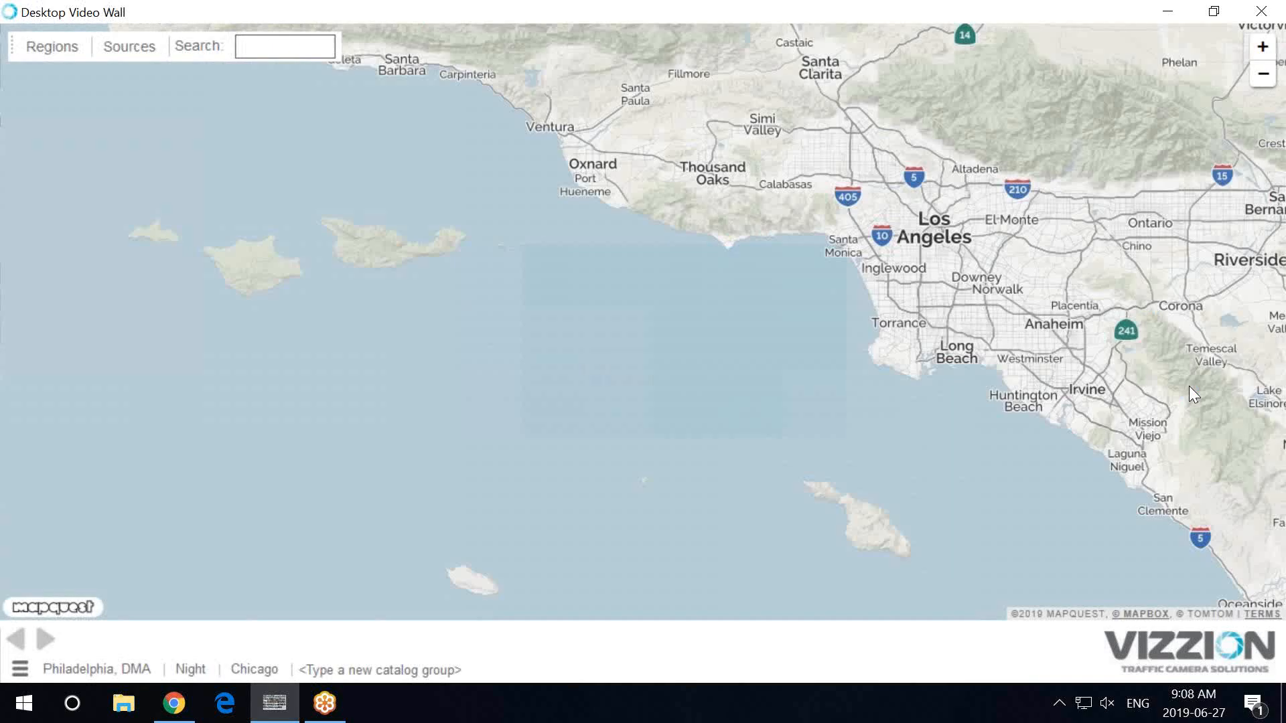
drag(1204, 367, 902, 343)
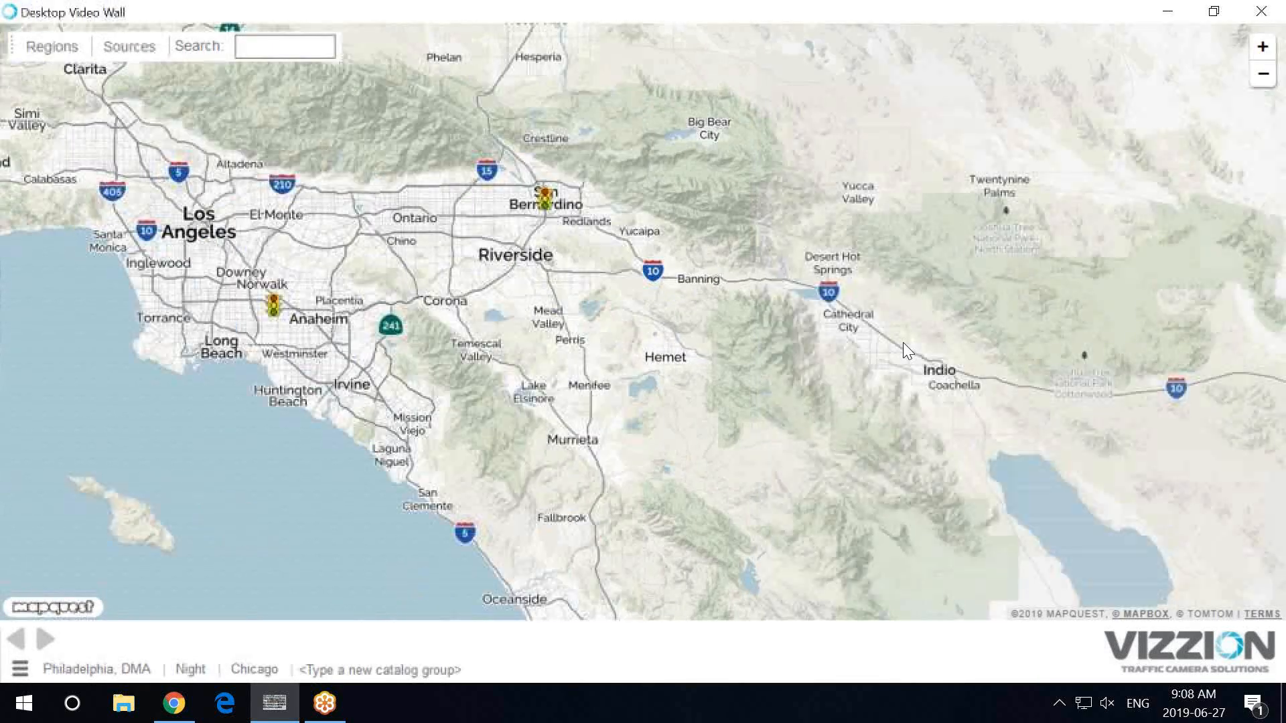
scroll(902, 343, down, 1)
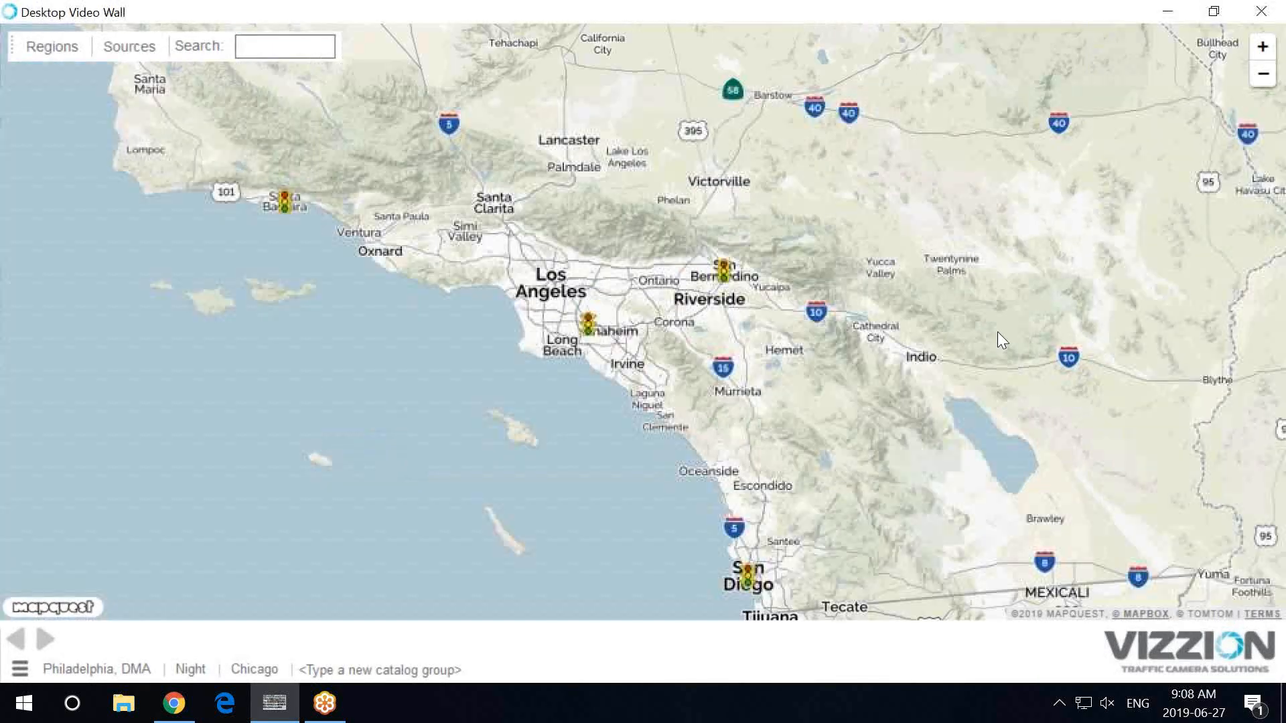
scroll(998, 331, down, 1)
drag(998, 331, 721, 326)
scroll(1022, 311, down, 1)
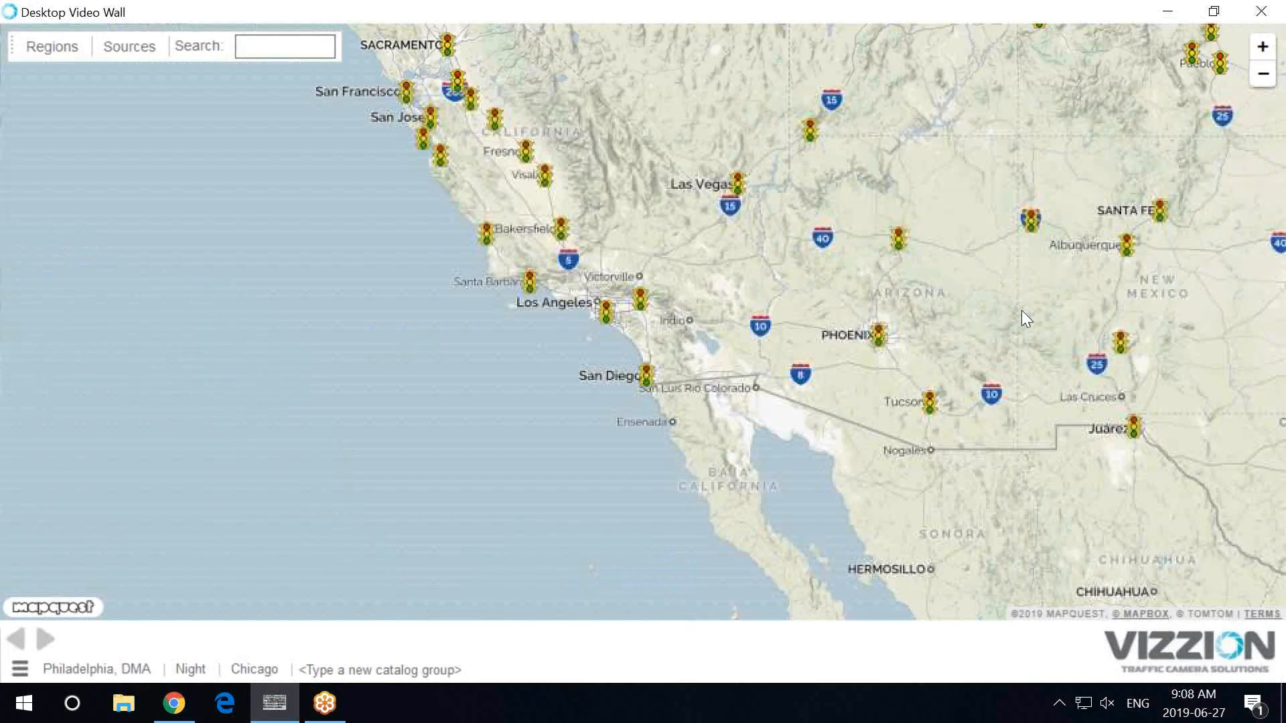
Step: Bring the eastern United States into view on the camera map, from the Midwest to the Atlantic coast
drag(1022, 310, 658, 318)
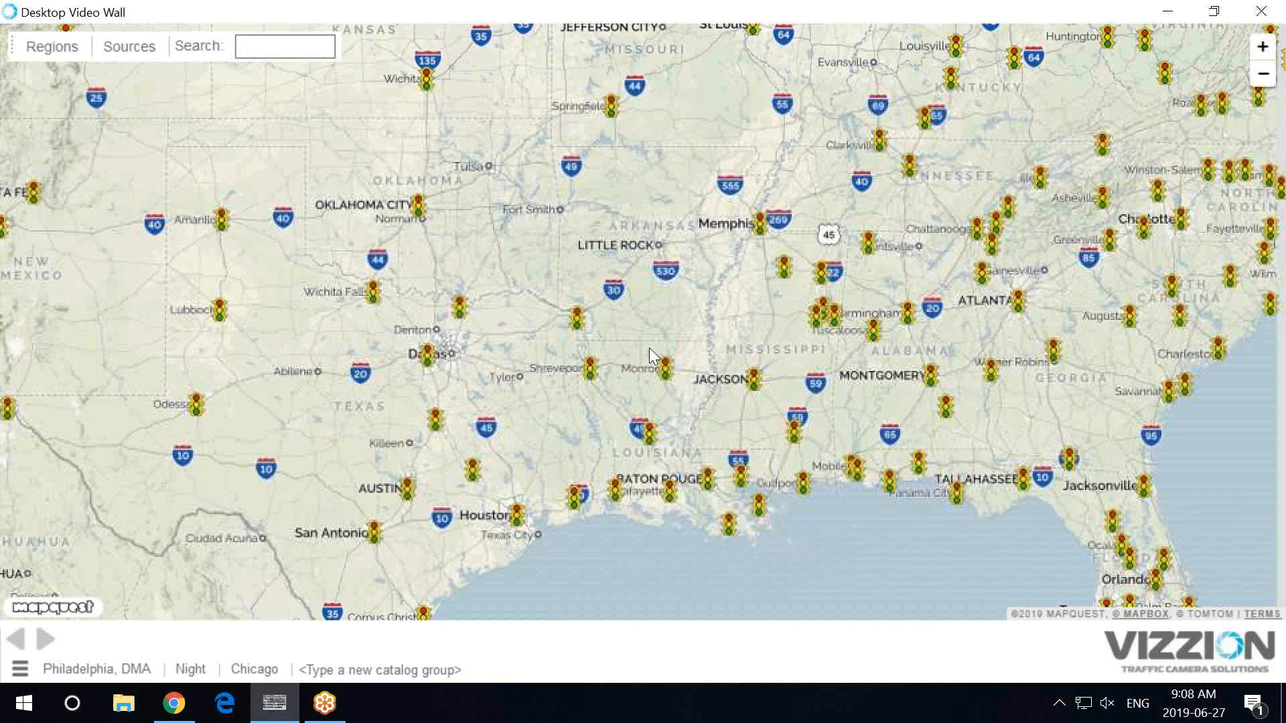
drag(1221, 426, 691, 631)
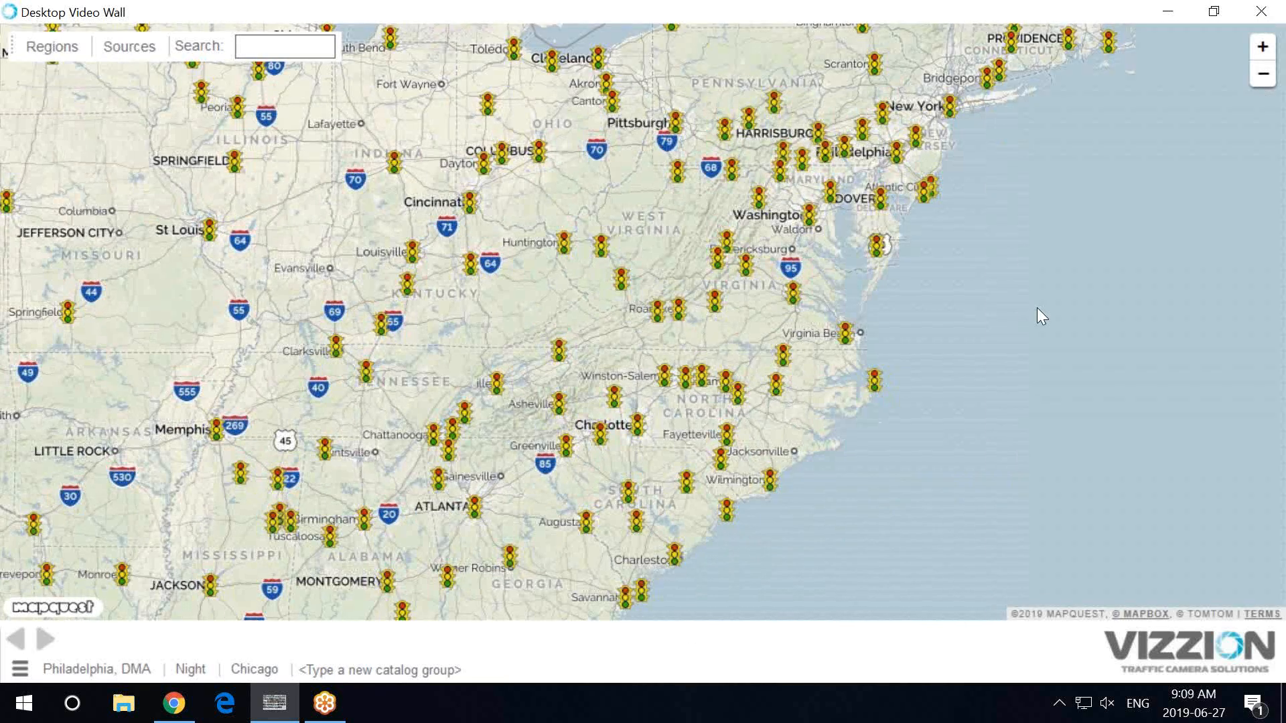
drag(1037, 308, 1074, 443)
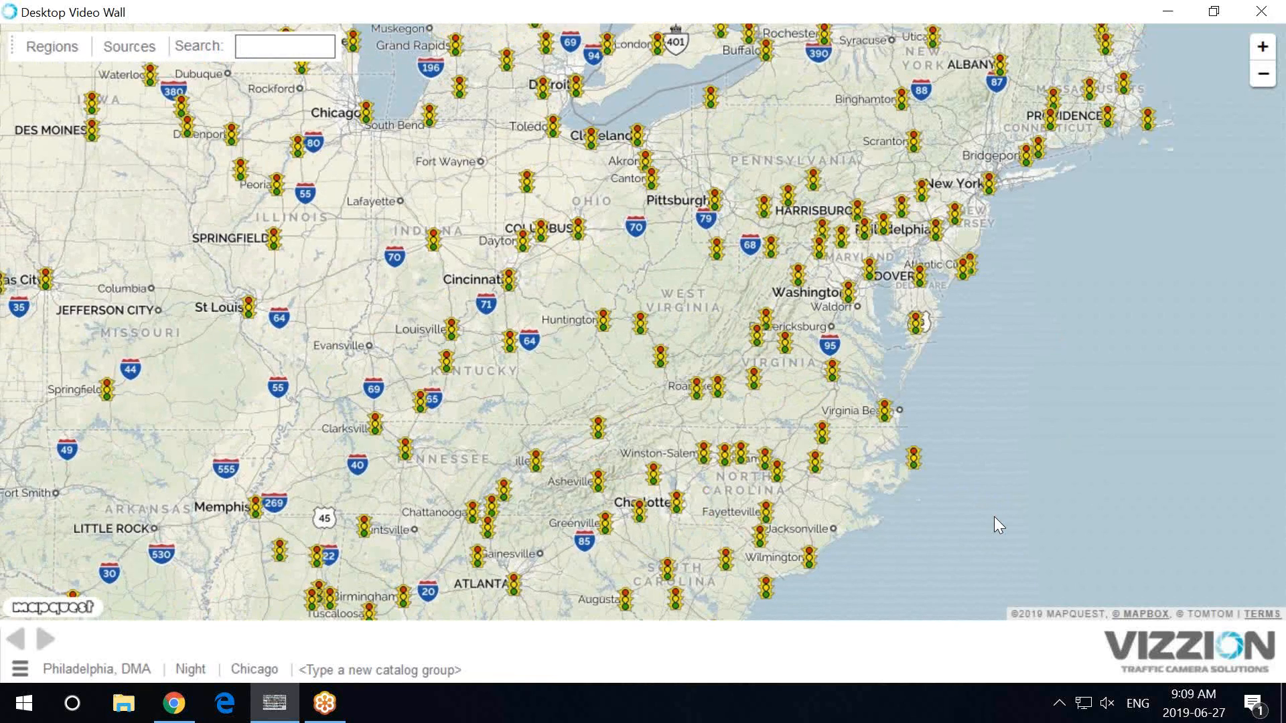
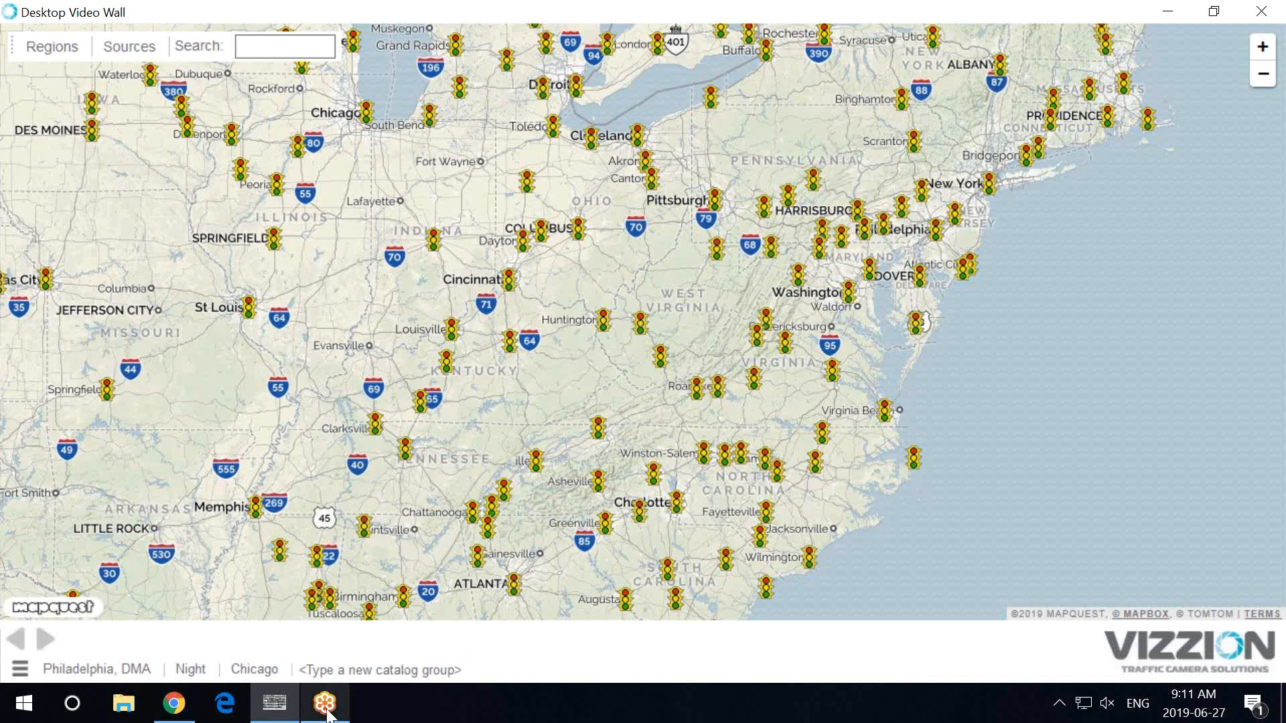
Step: Switch to the GoToMeeting window
mouse_move(328, 715)
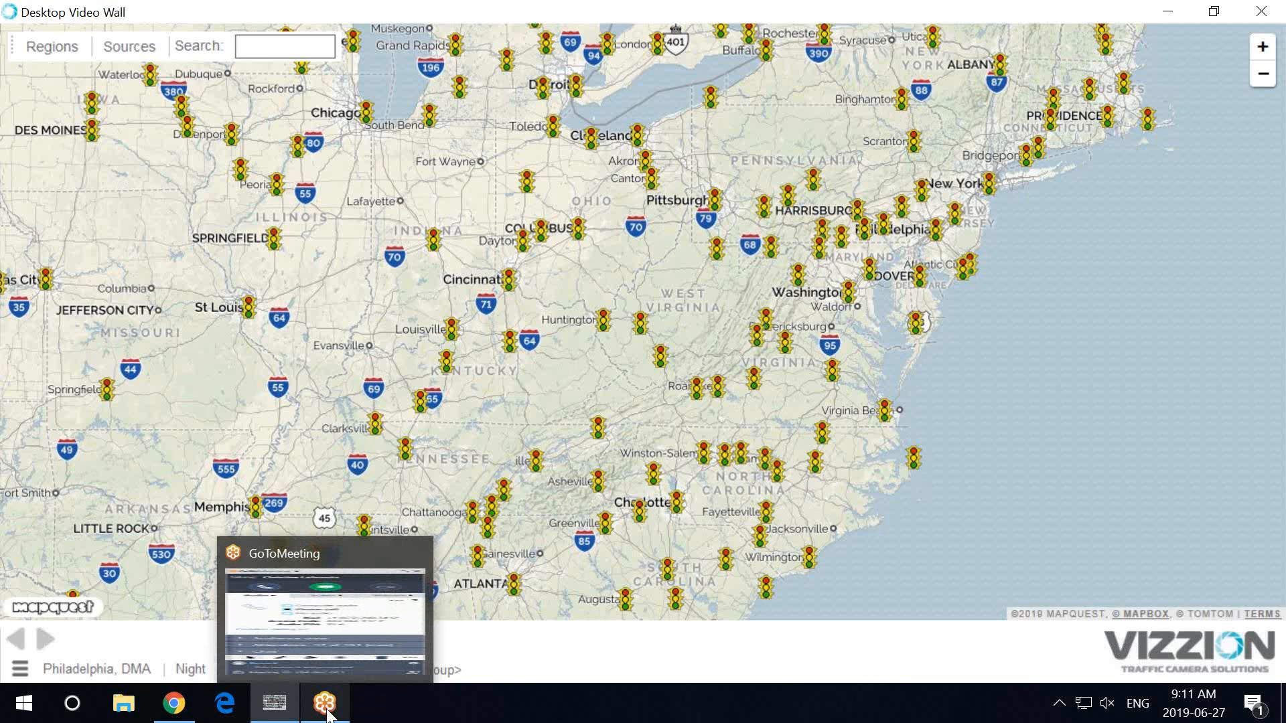
click(328, 714)
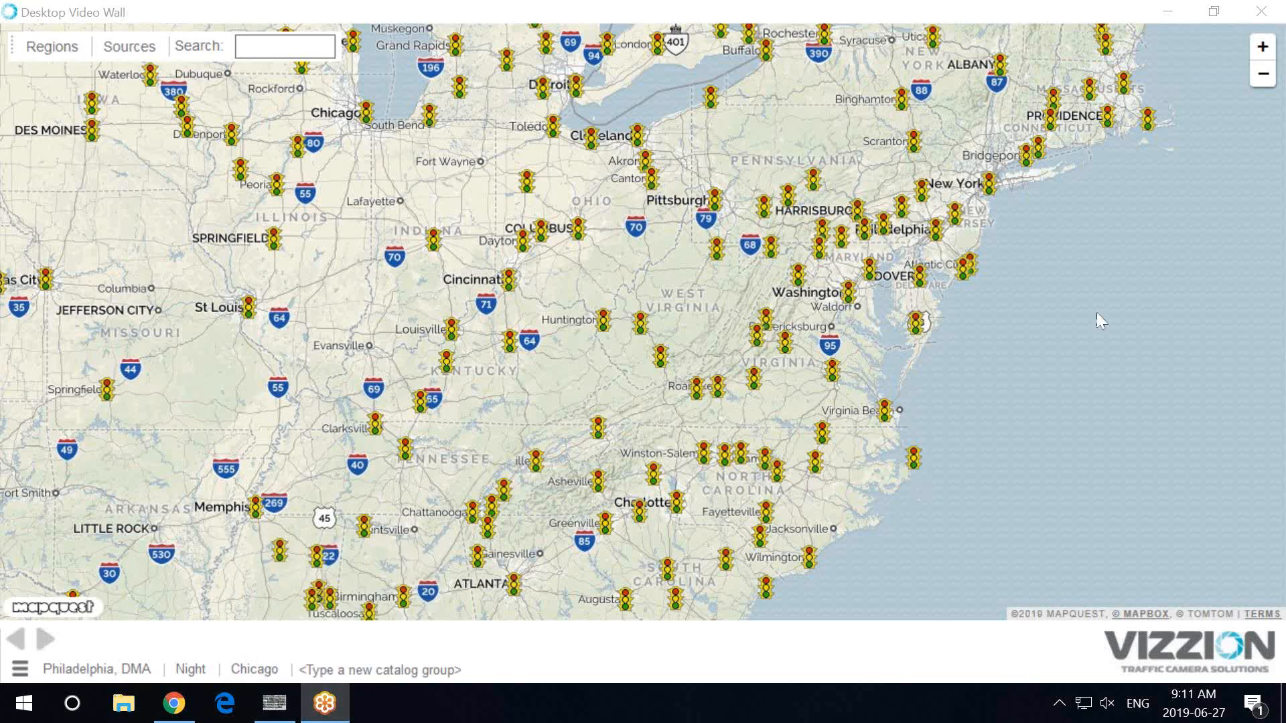